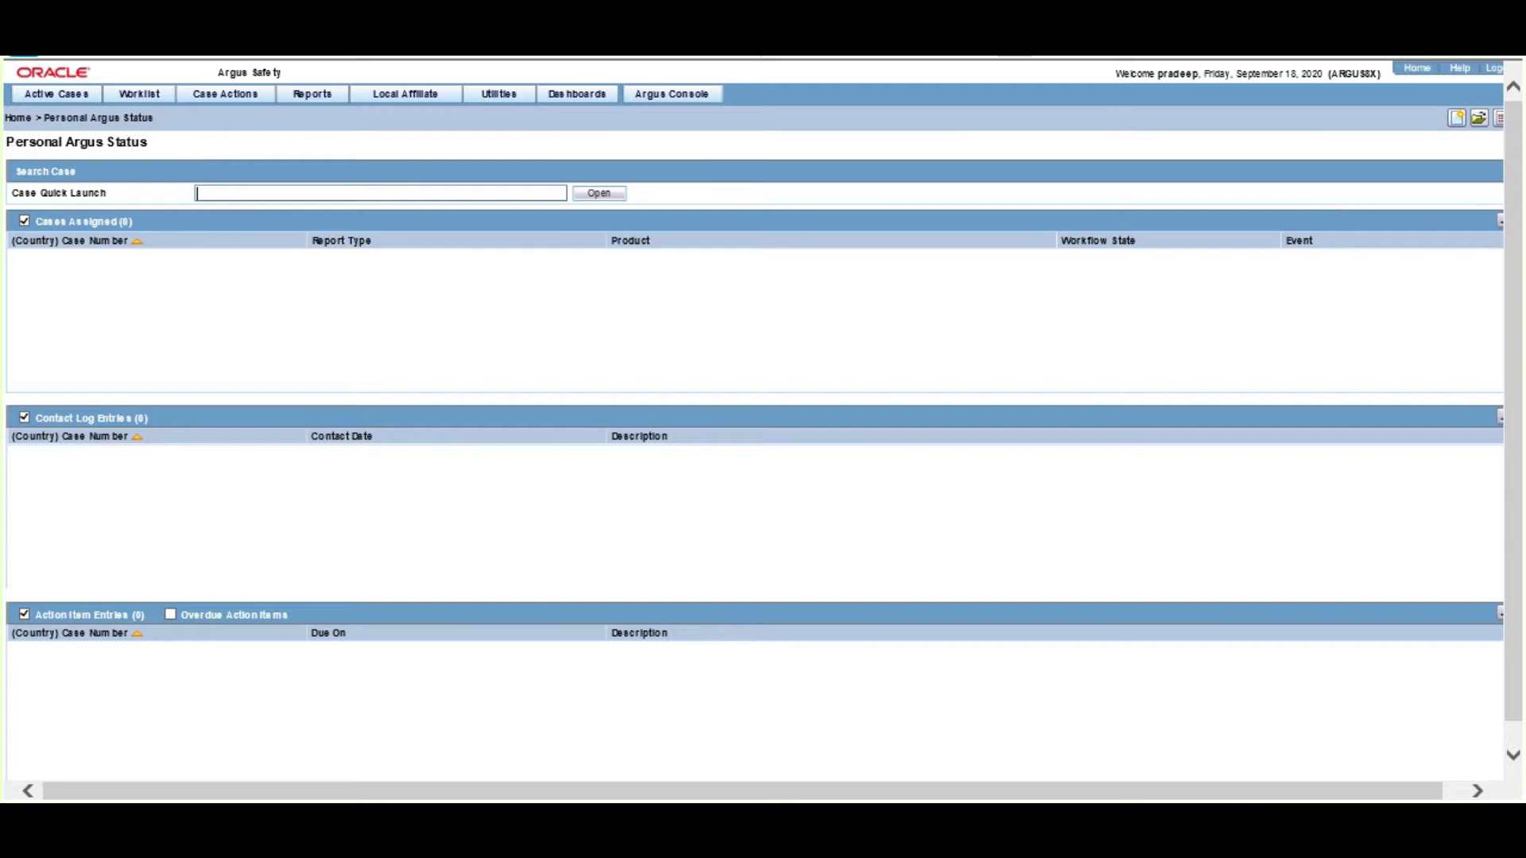
# Open the Attachment Classification code list among the Argus code lists in Argus Console.
pyautogui.click(694, 99)
pyautogui.moveTo(83, 115)
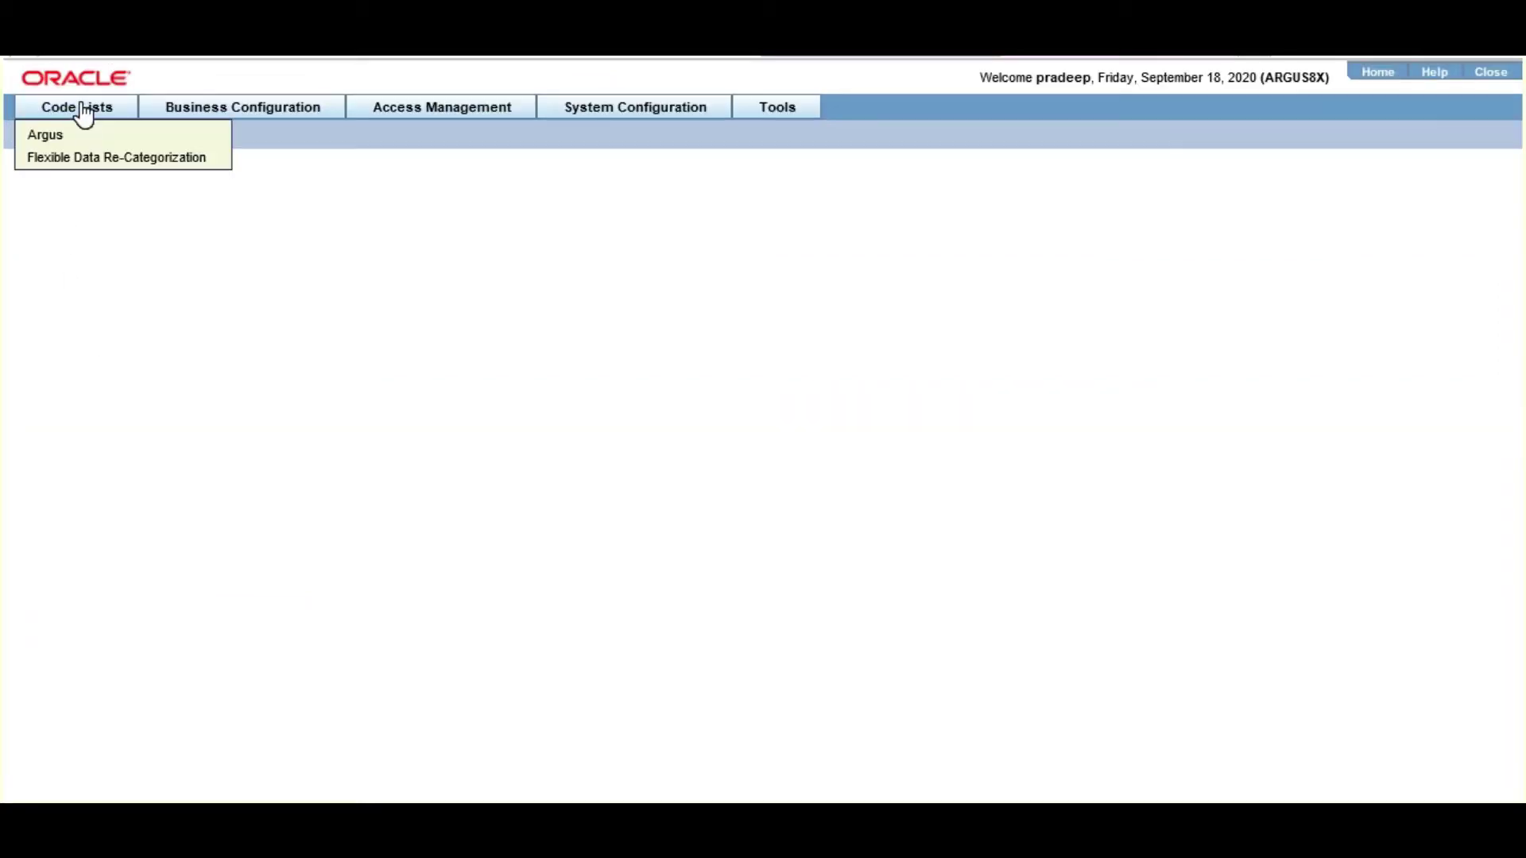
pyautogui.click(72, 143)
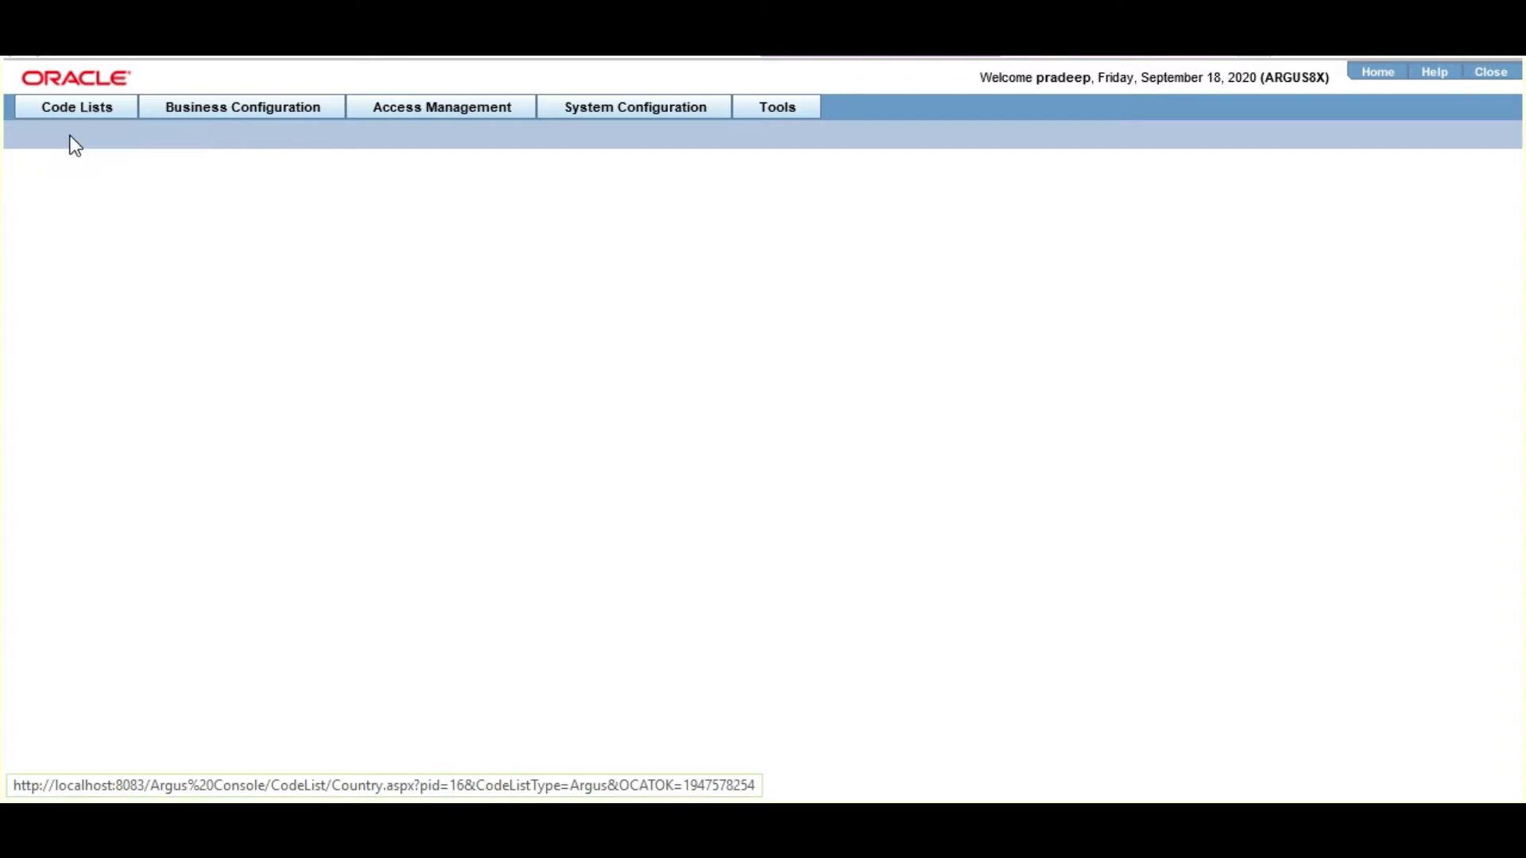
pyautogui.click(322, 288)
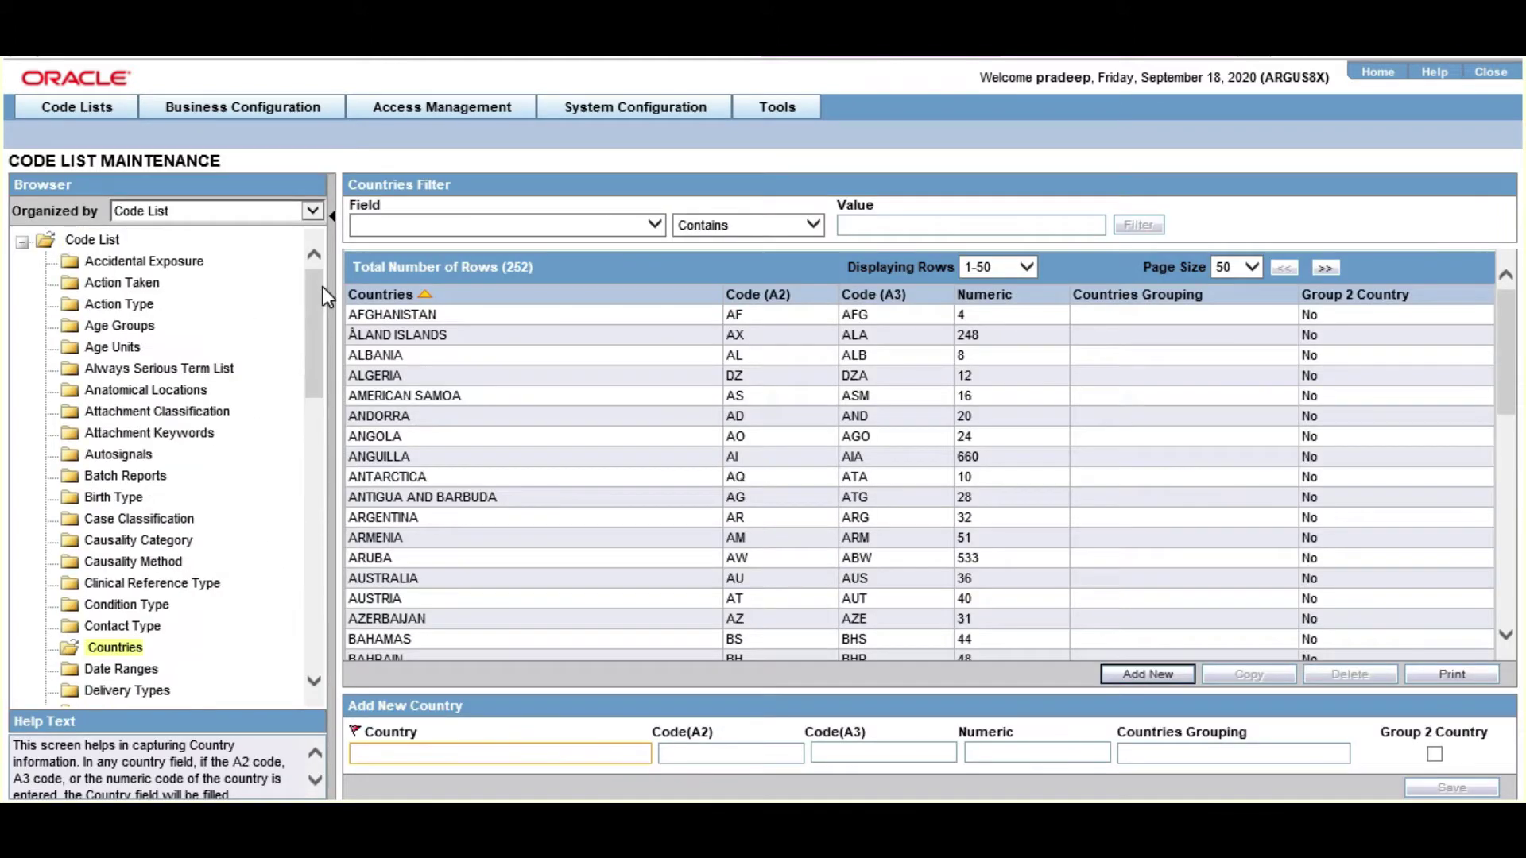
pyautogui.click(155, 413)
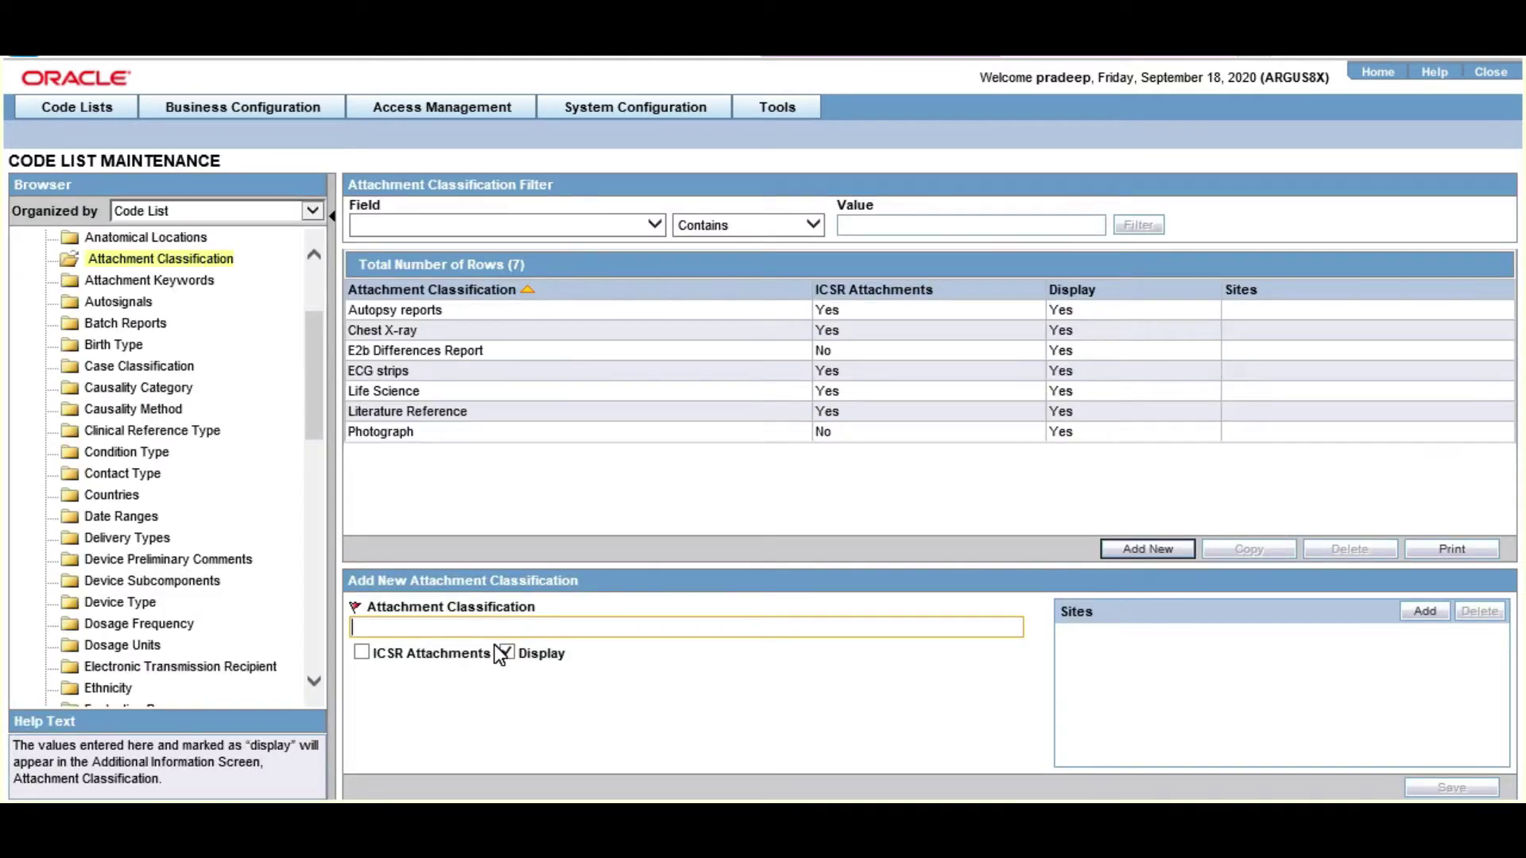
# Add and save an attachment classification named "E2b Additional Doc" with ICSR Attachments enabled, and check it against the Photograph entry.
pyautogui.write('E2b Additional Doc')
pyautogui.click(364, 657)
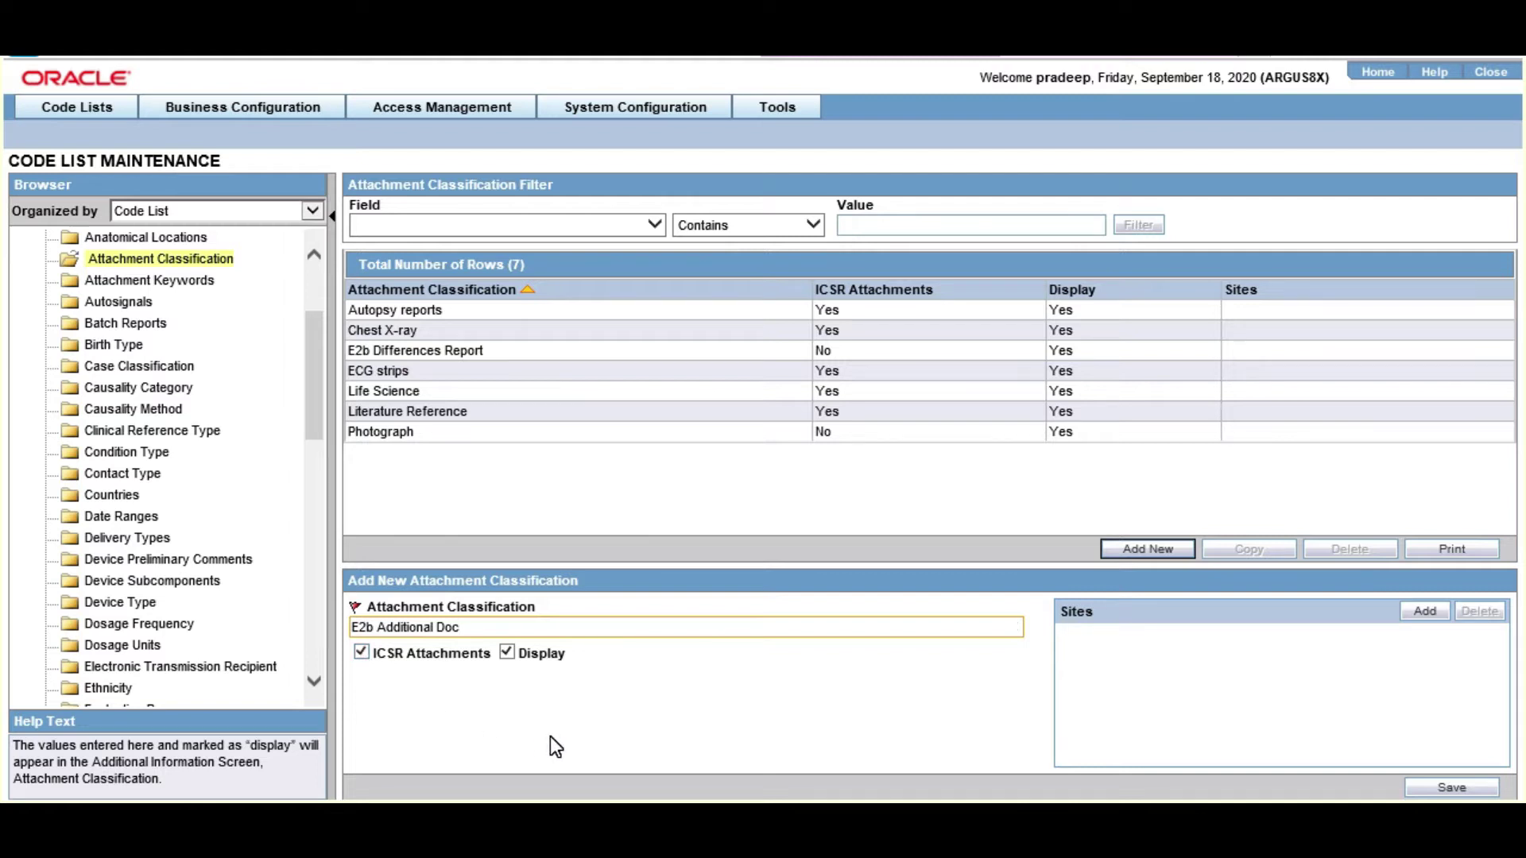
pyautogui.click(1444, 789)
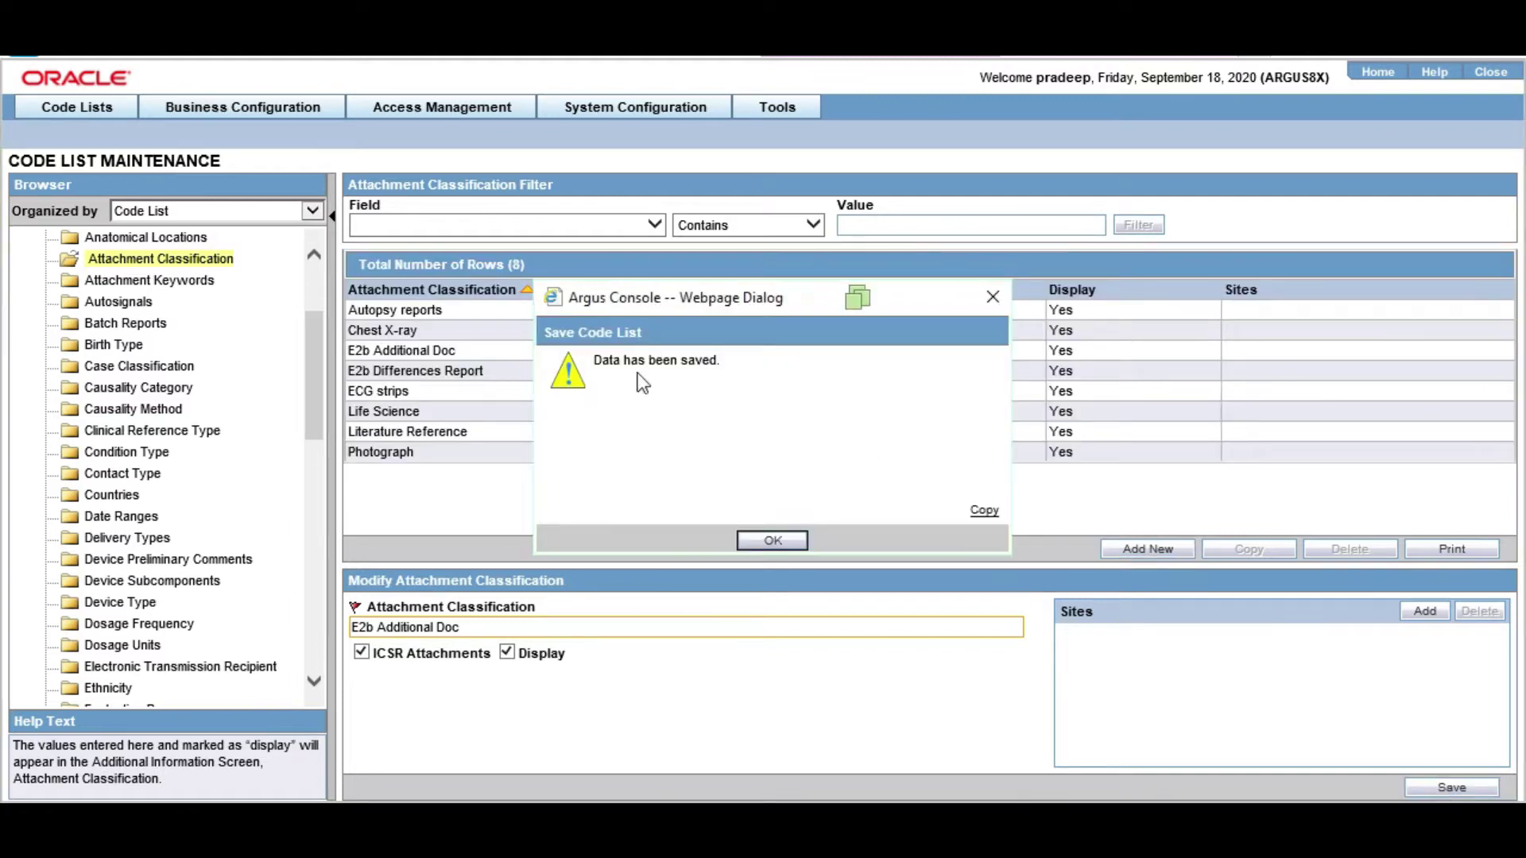
pyautogui.click(776, 542)
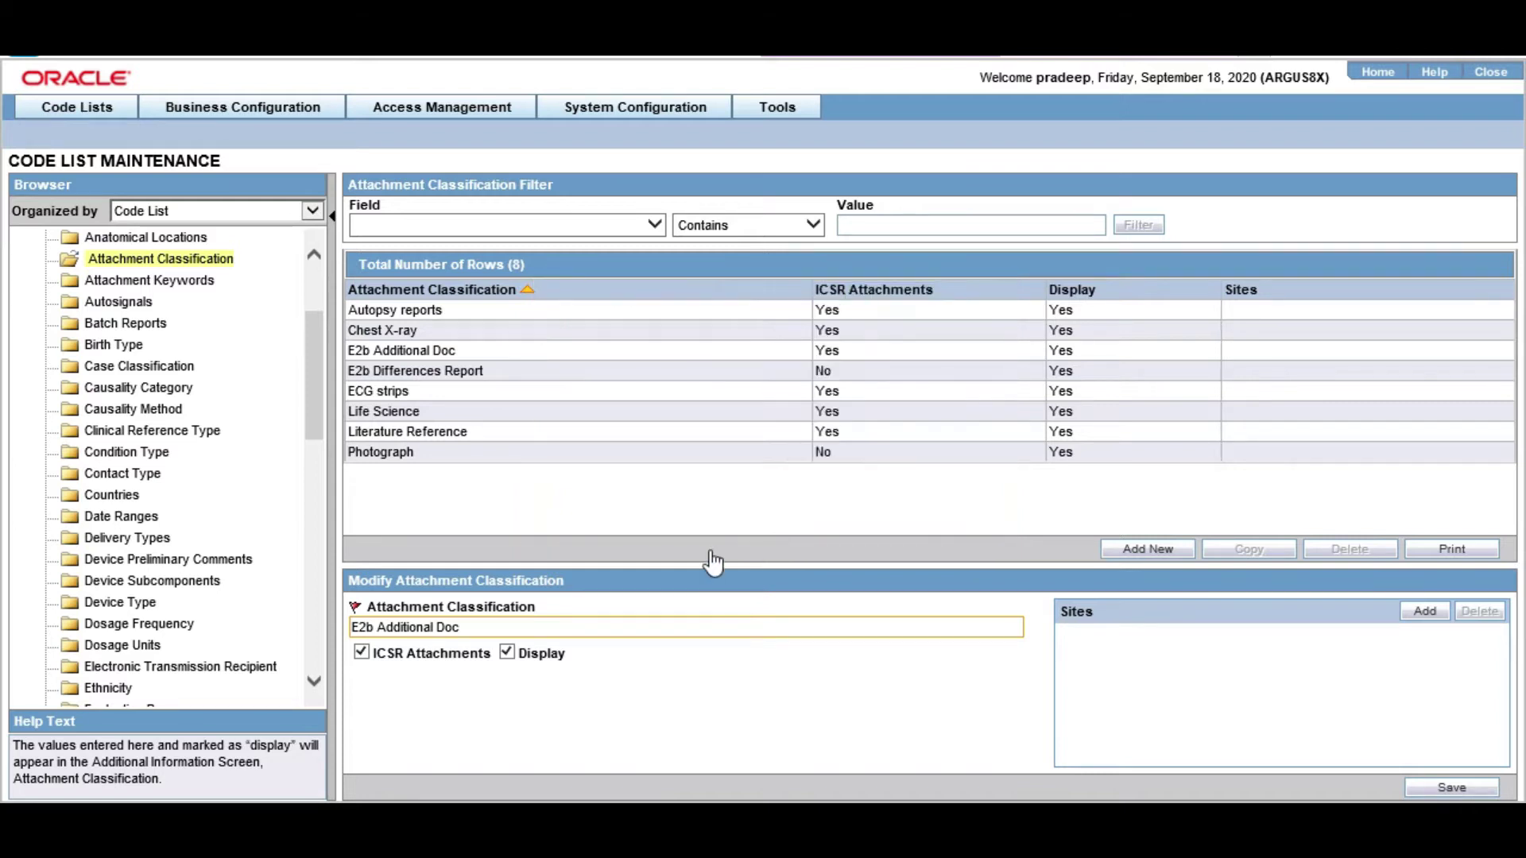
pyautogui.click(426, 350)
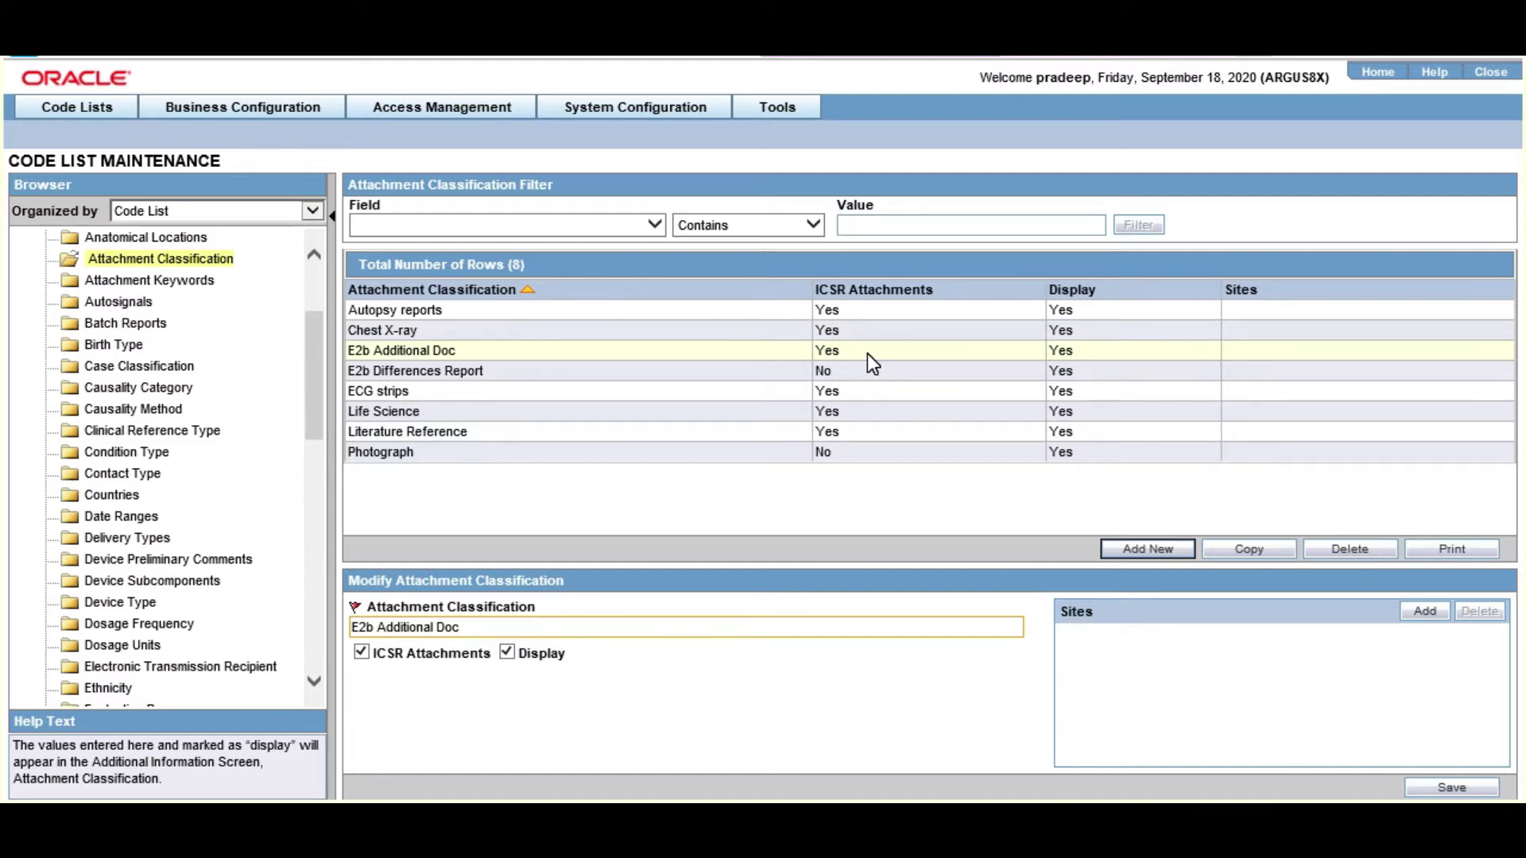
pyautogui.click(431, 456)
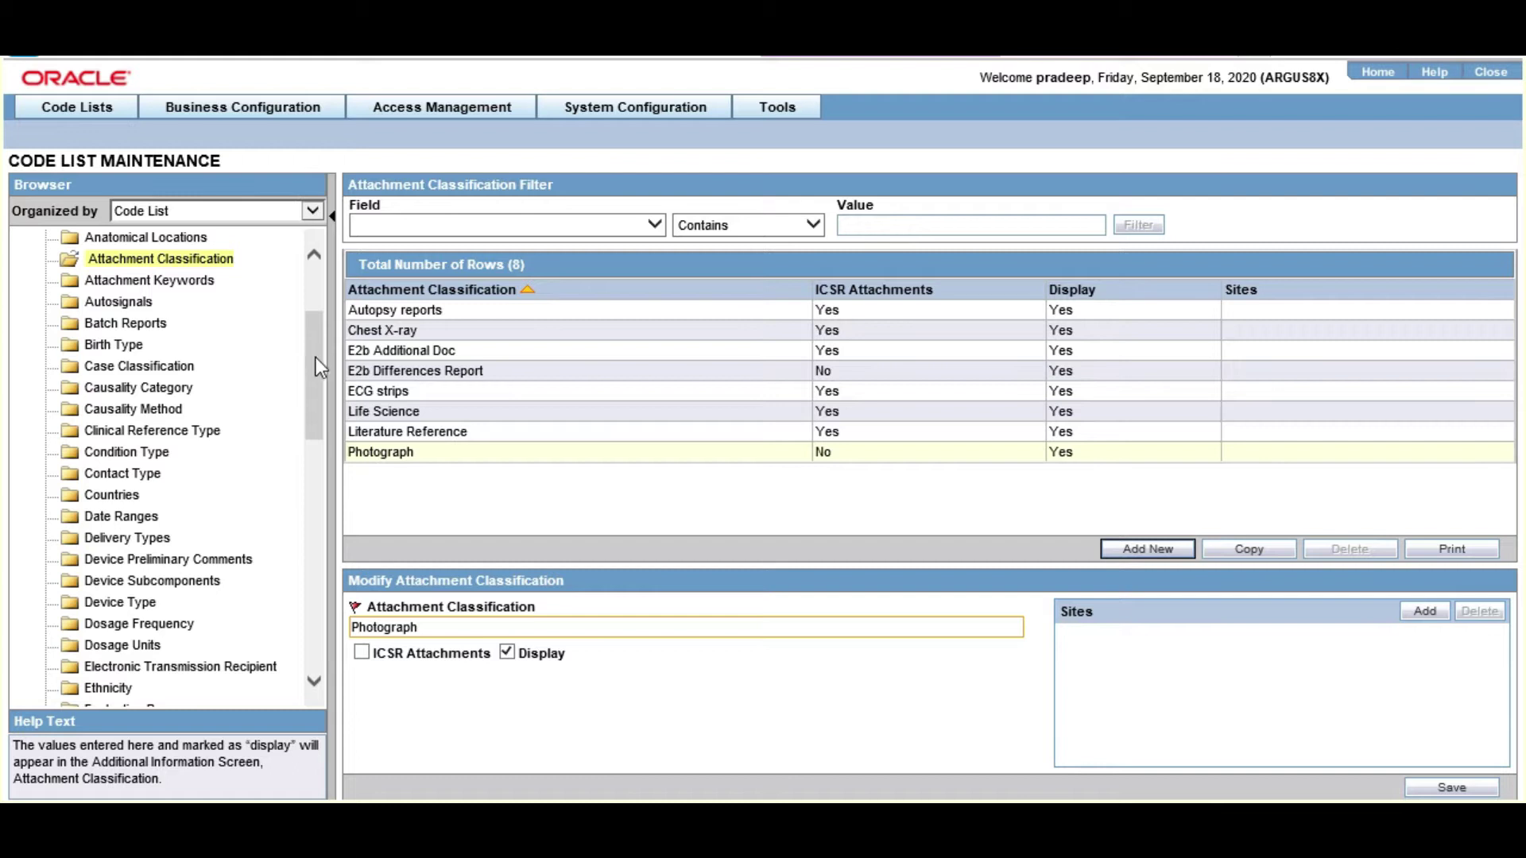
# Open the EDI settings of the Times Pharma agency in the Reporting Destination code list.
pyautogui.moveTo(321, 369); pyautogui.dragTo(318, 661)
pyautogui.click(775, 436)
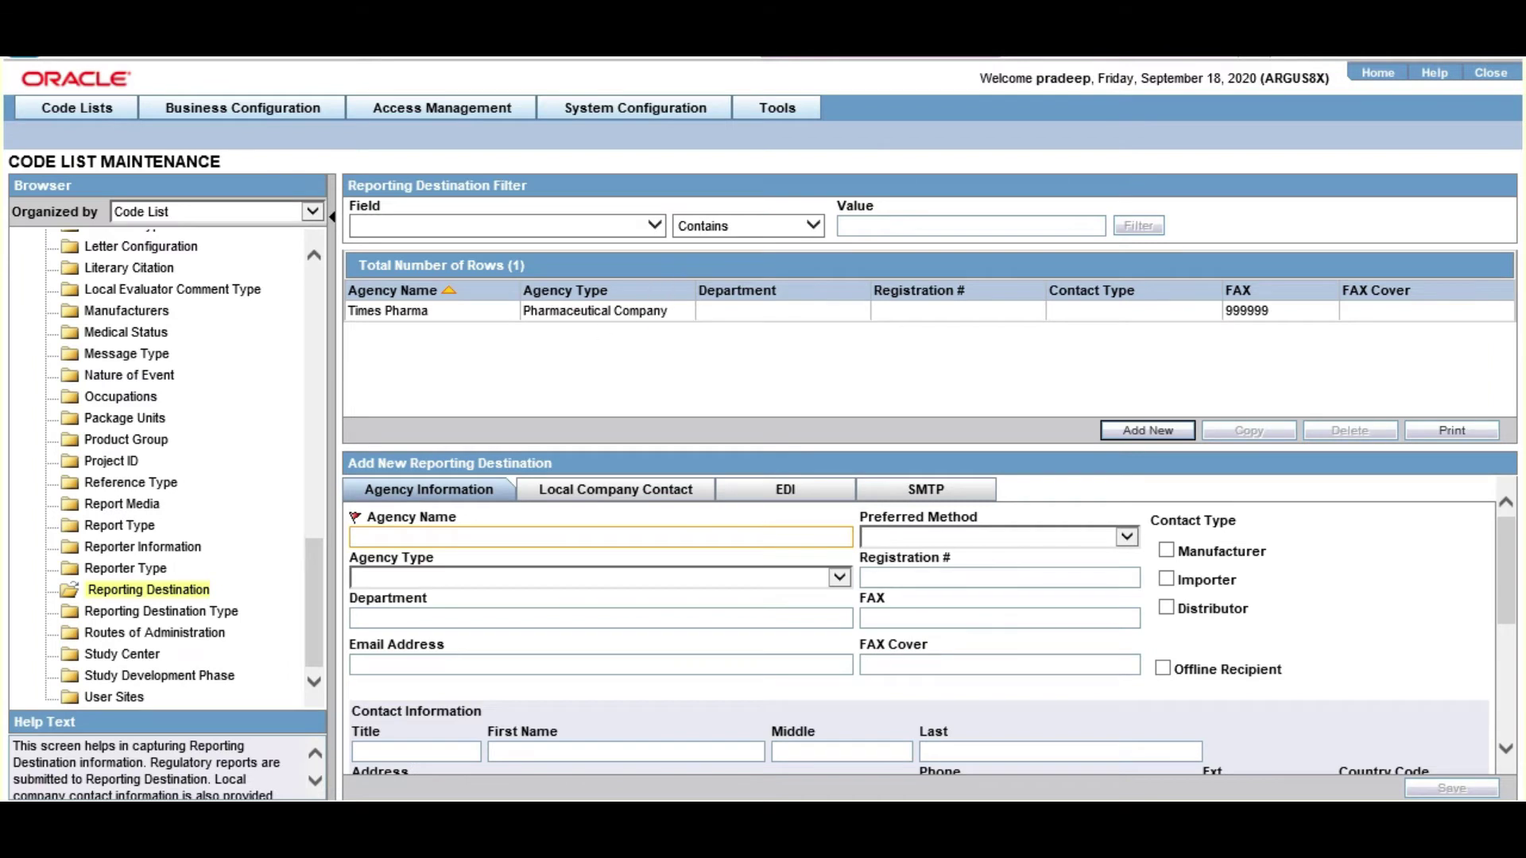
pyautogui.click(401, 315)
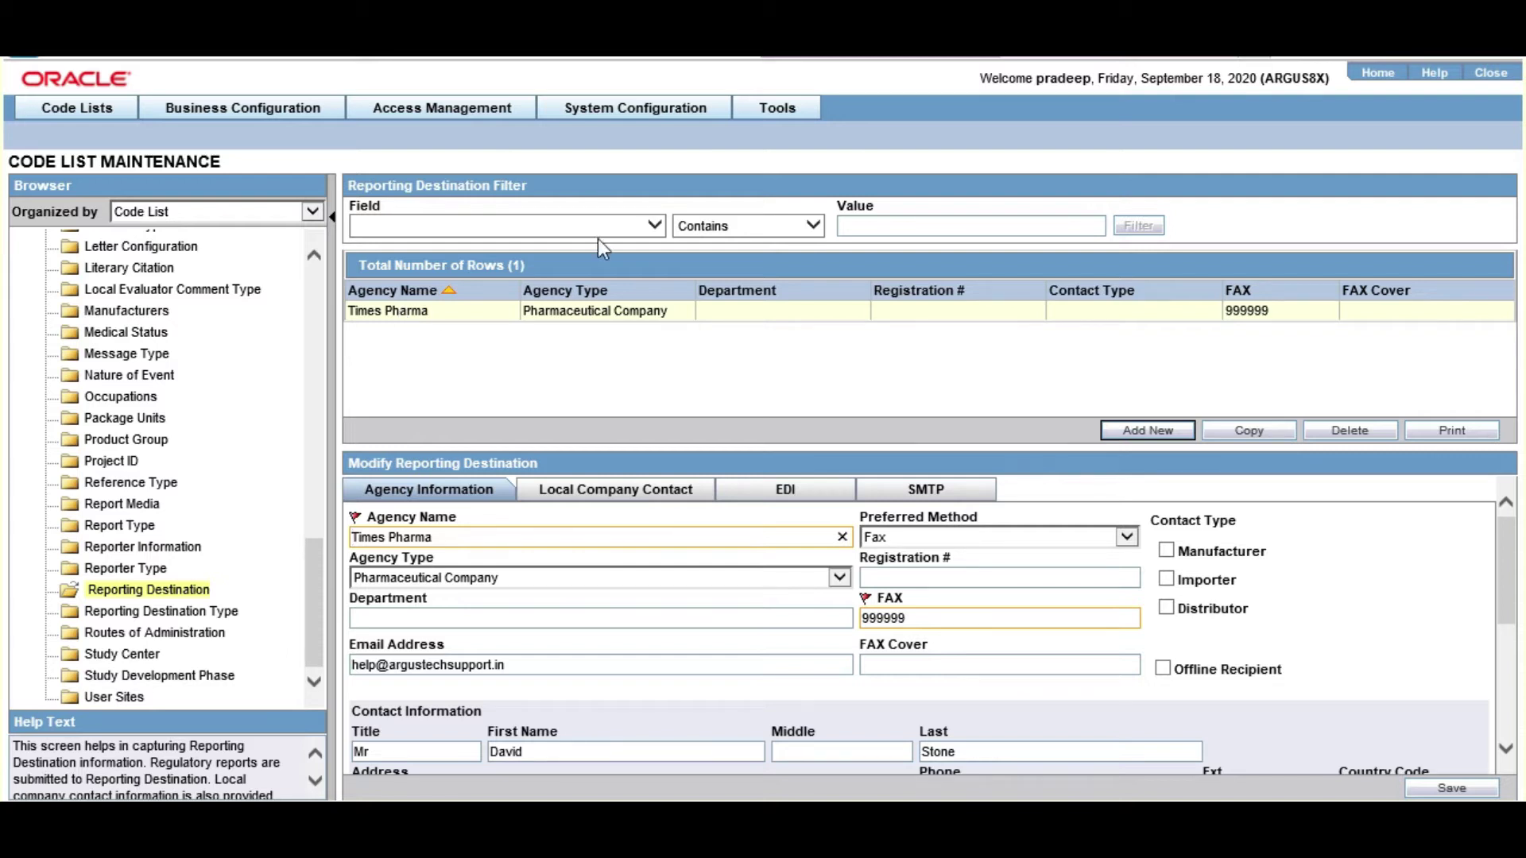
pyautogui.click(785, 489)
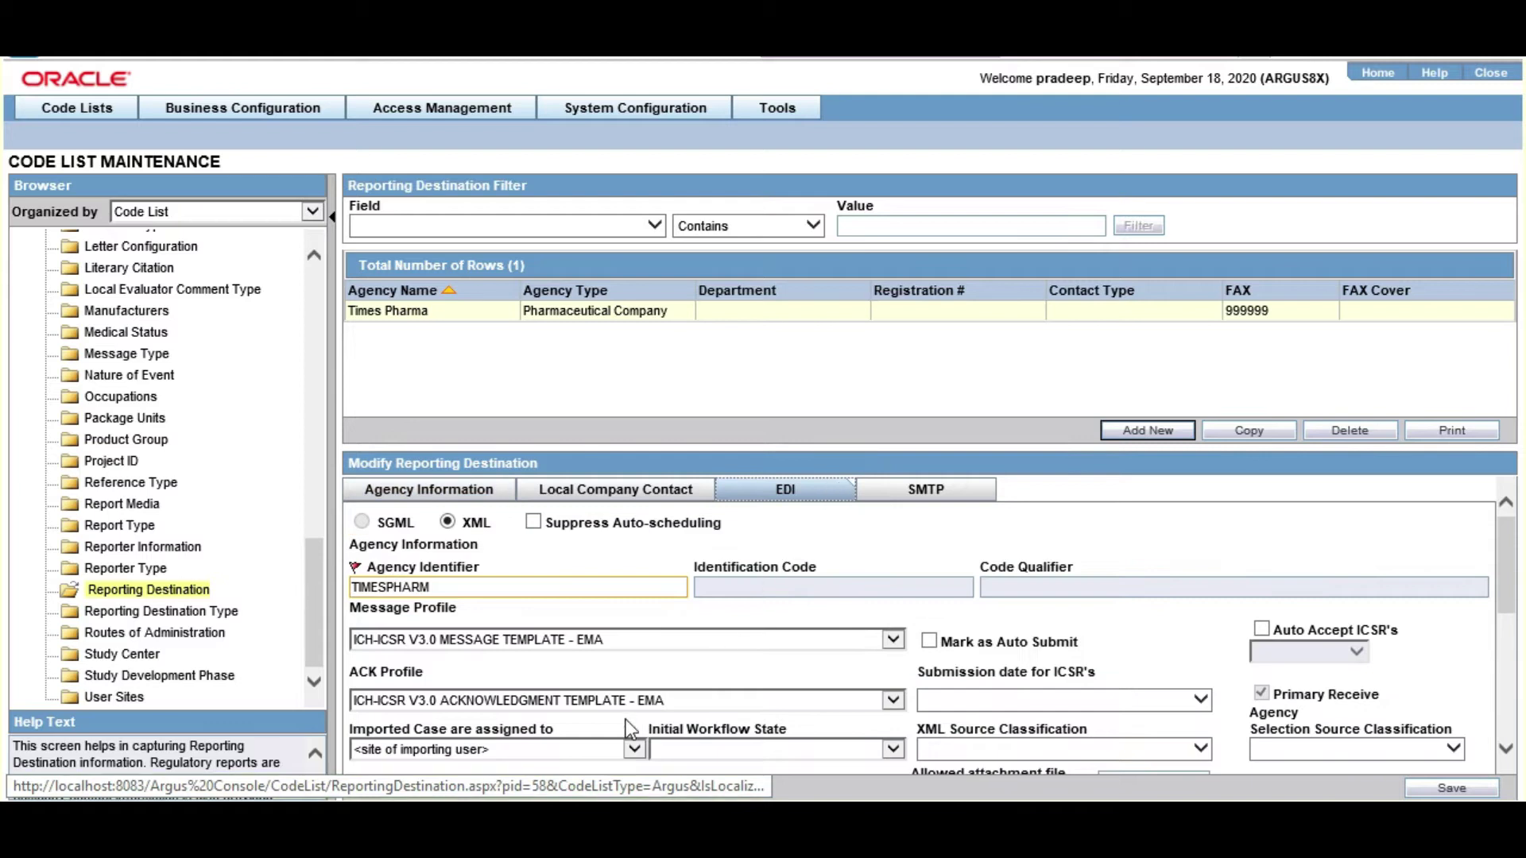
# Enable Transmit ICSR Attachments for Times Pharma, select only the E2b Additional Doc attachment classification, and save the reporting destination.
pyautogui.moveTo(1510, 577); pyautogui.dragTo(1508, 634)
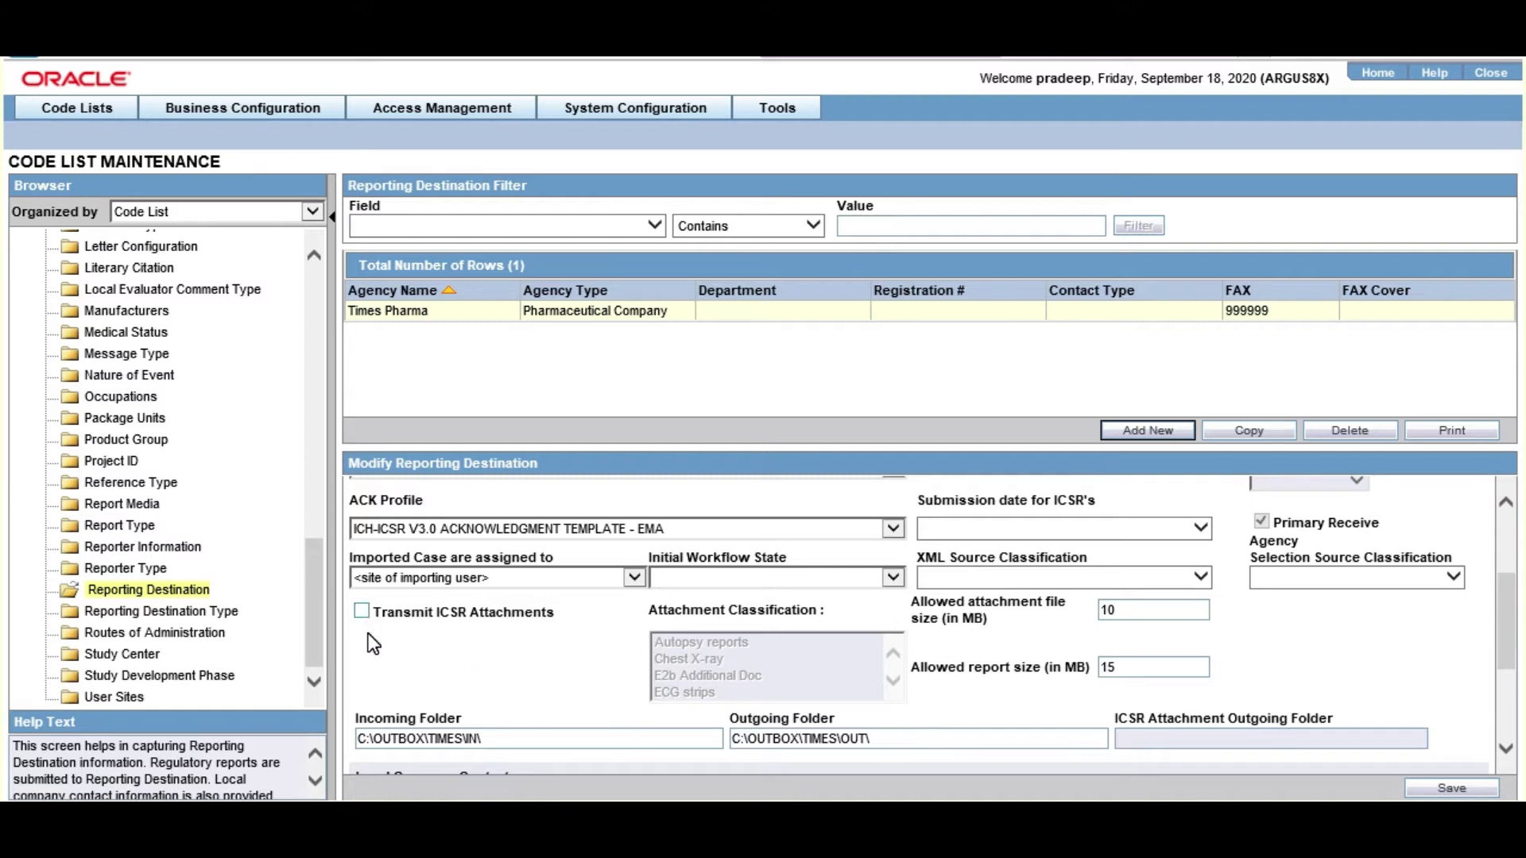
pyautogui.click(360, 612)
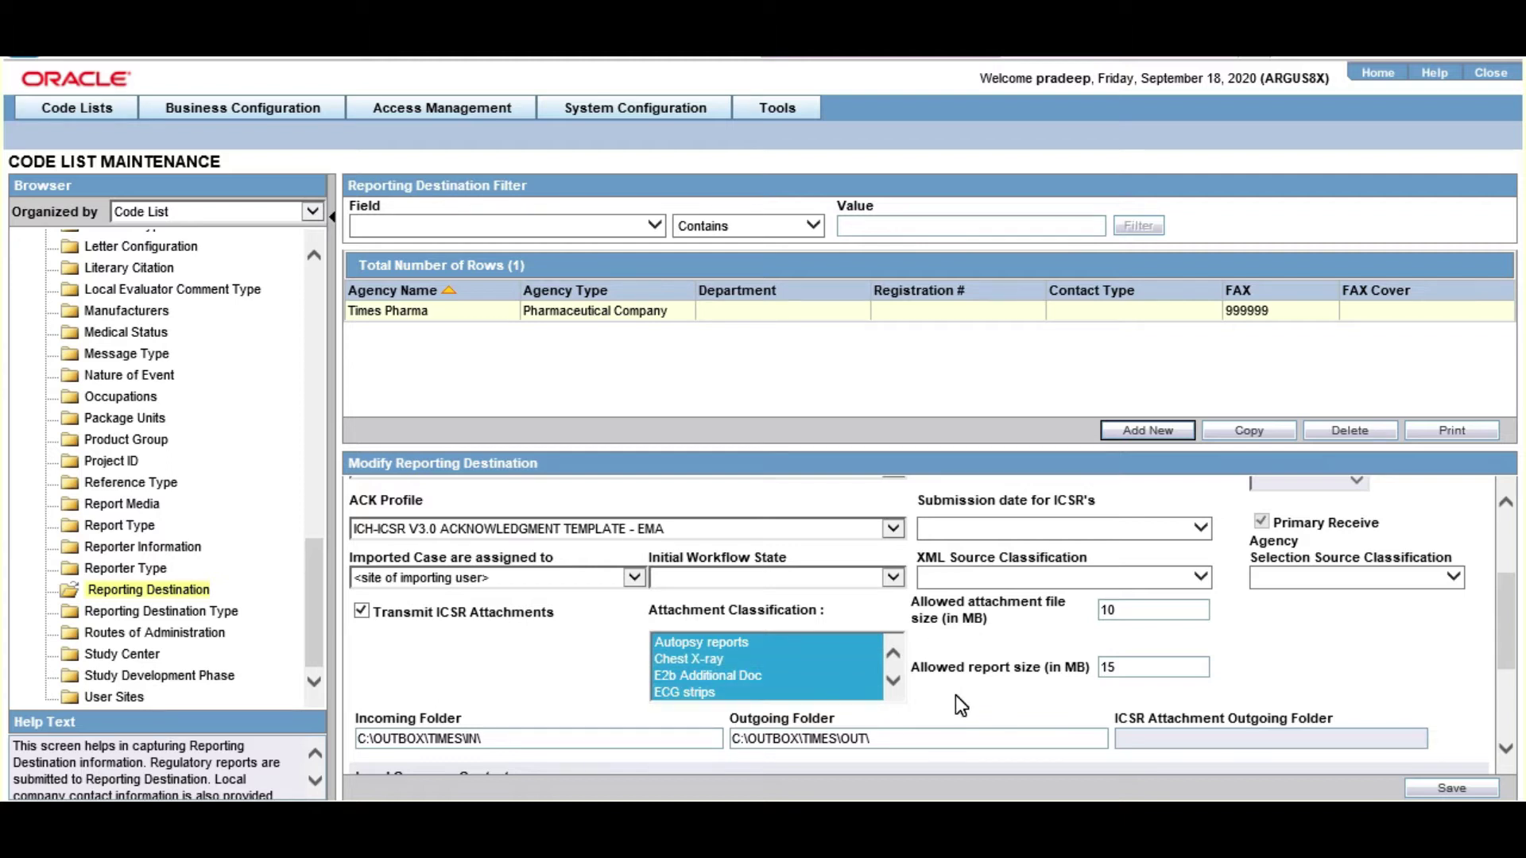
pyautogui.click(774, 678)
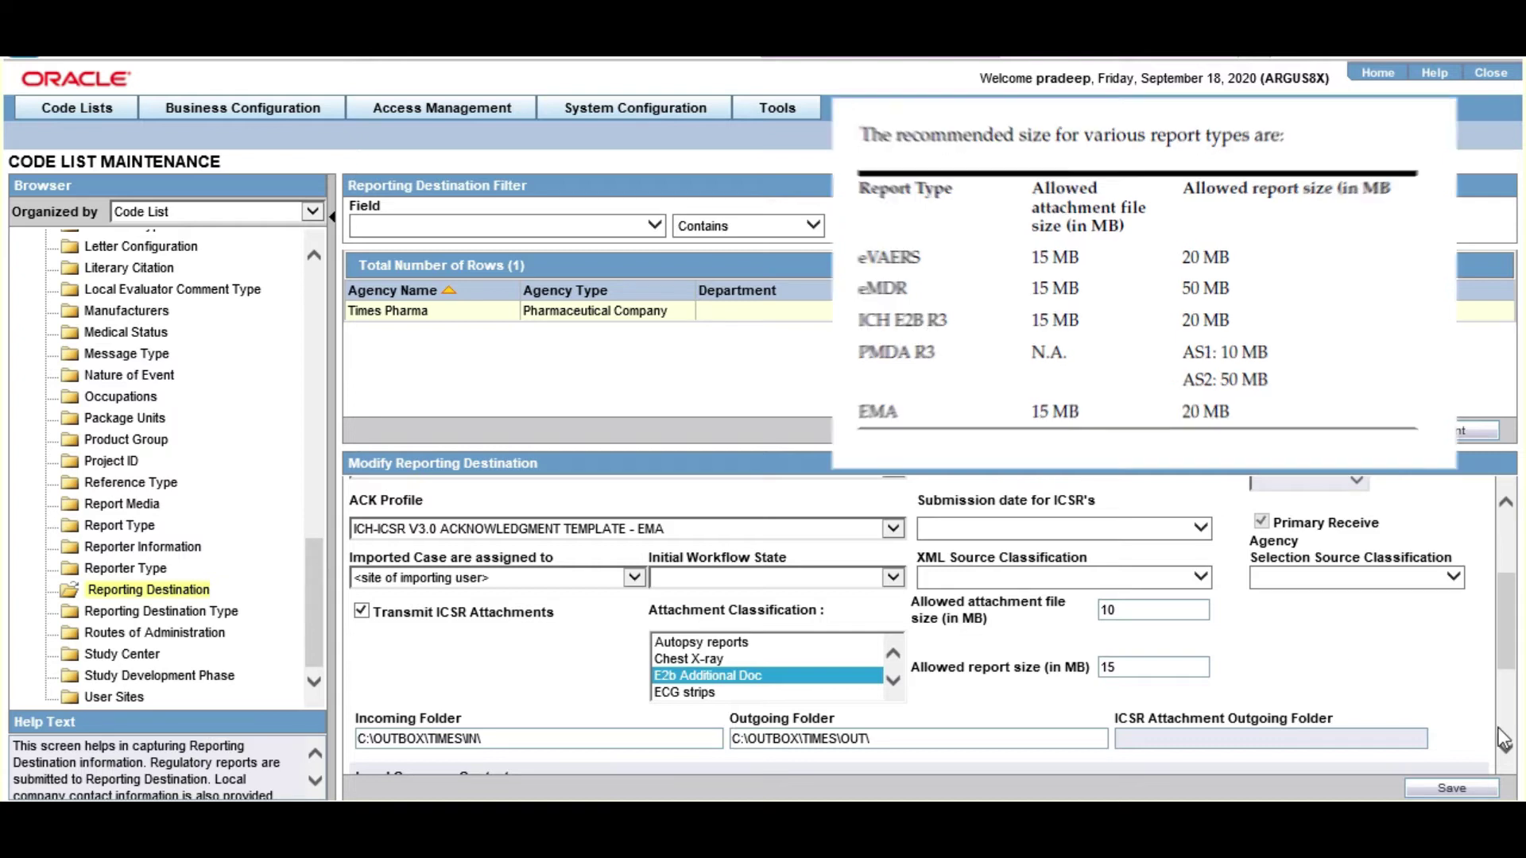
pyautogui.click(1459, 791)
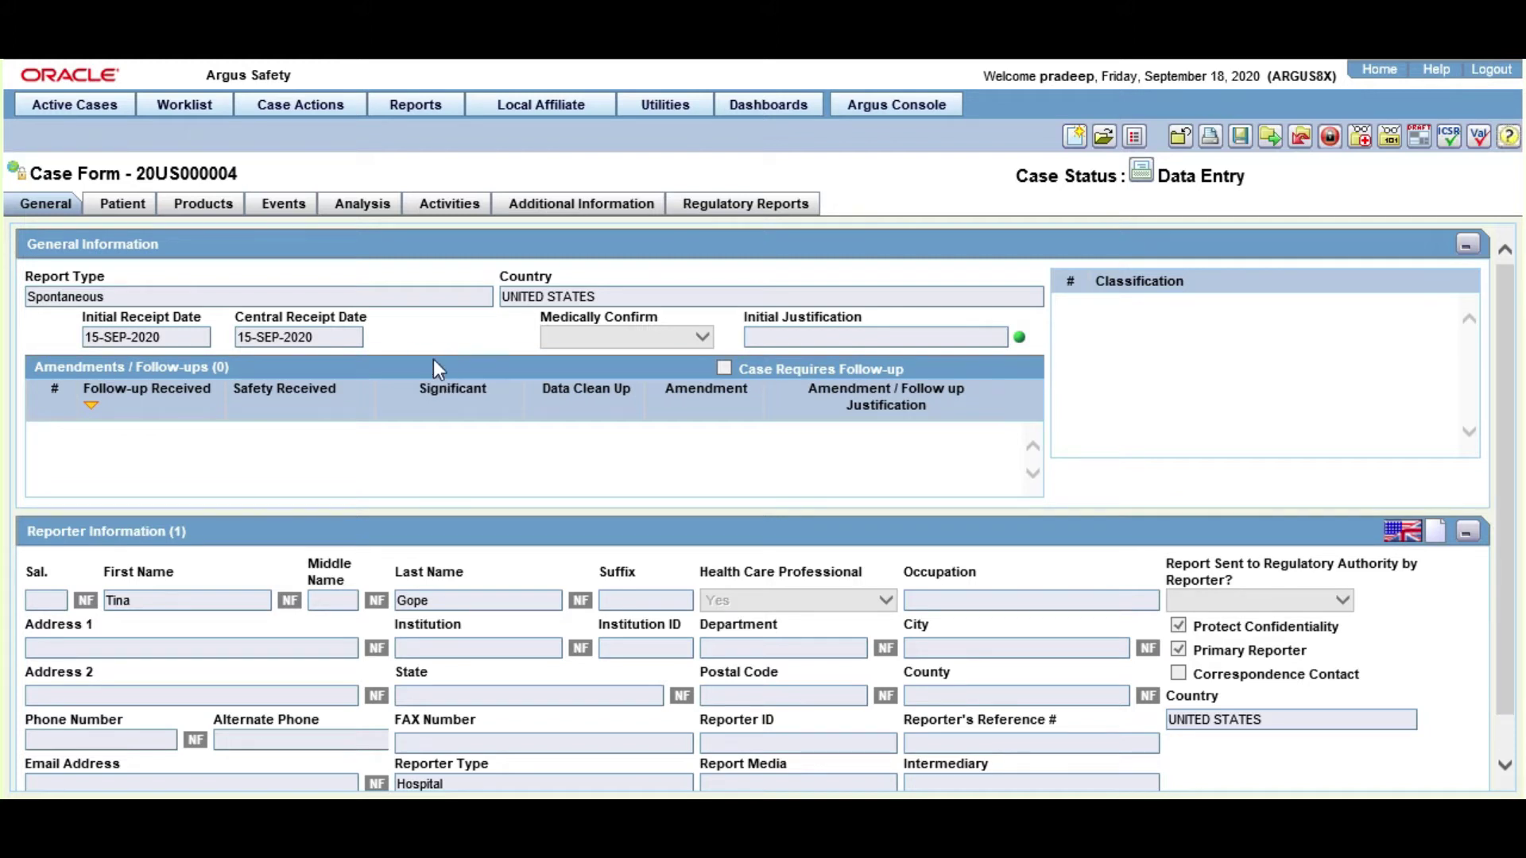
# Create one copy of the open case with all case sections selected for copying.
pyautogui.click(271, 103)
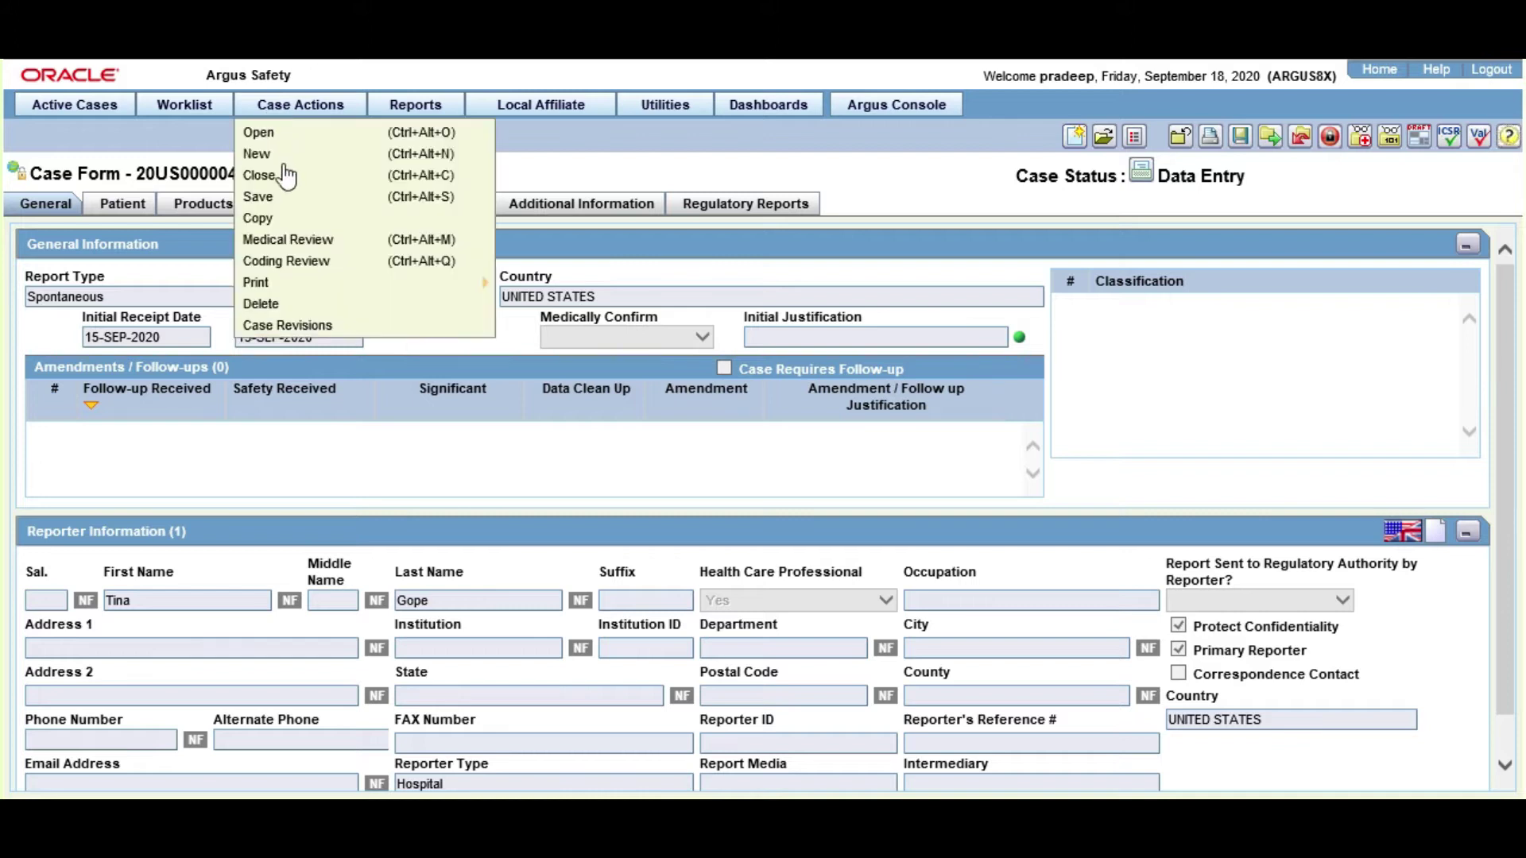
pyautogui.click(283, 221)
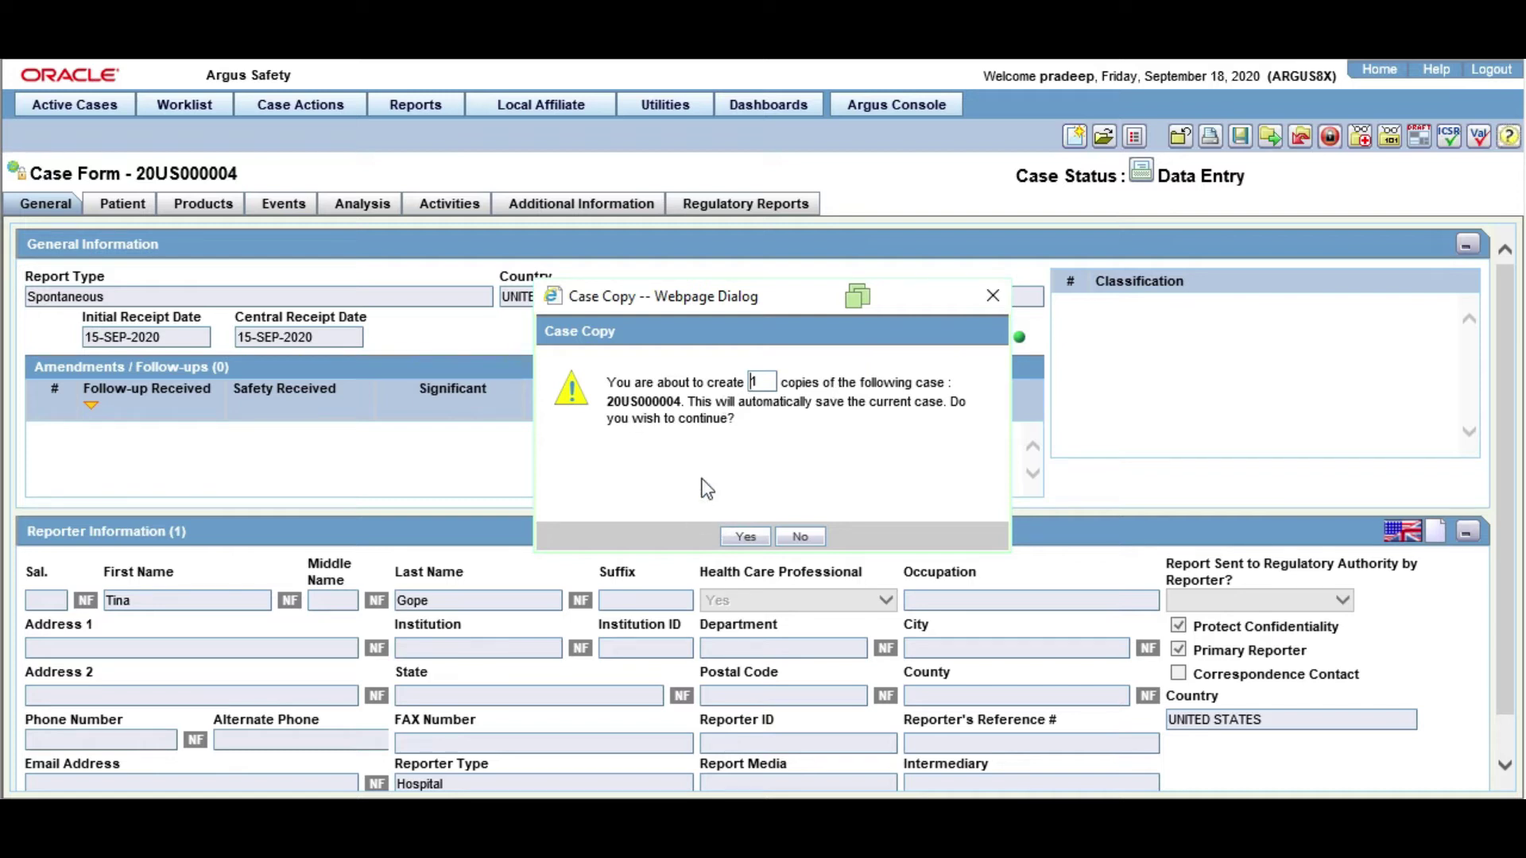
pyautogui.click(745, 539)
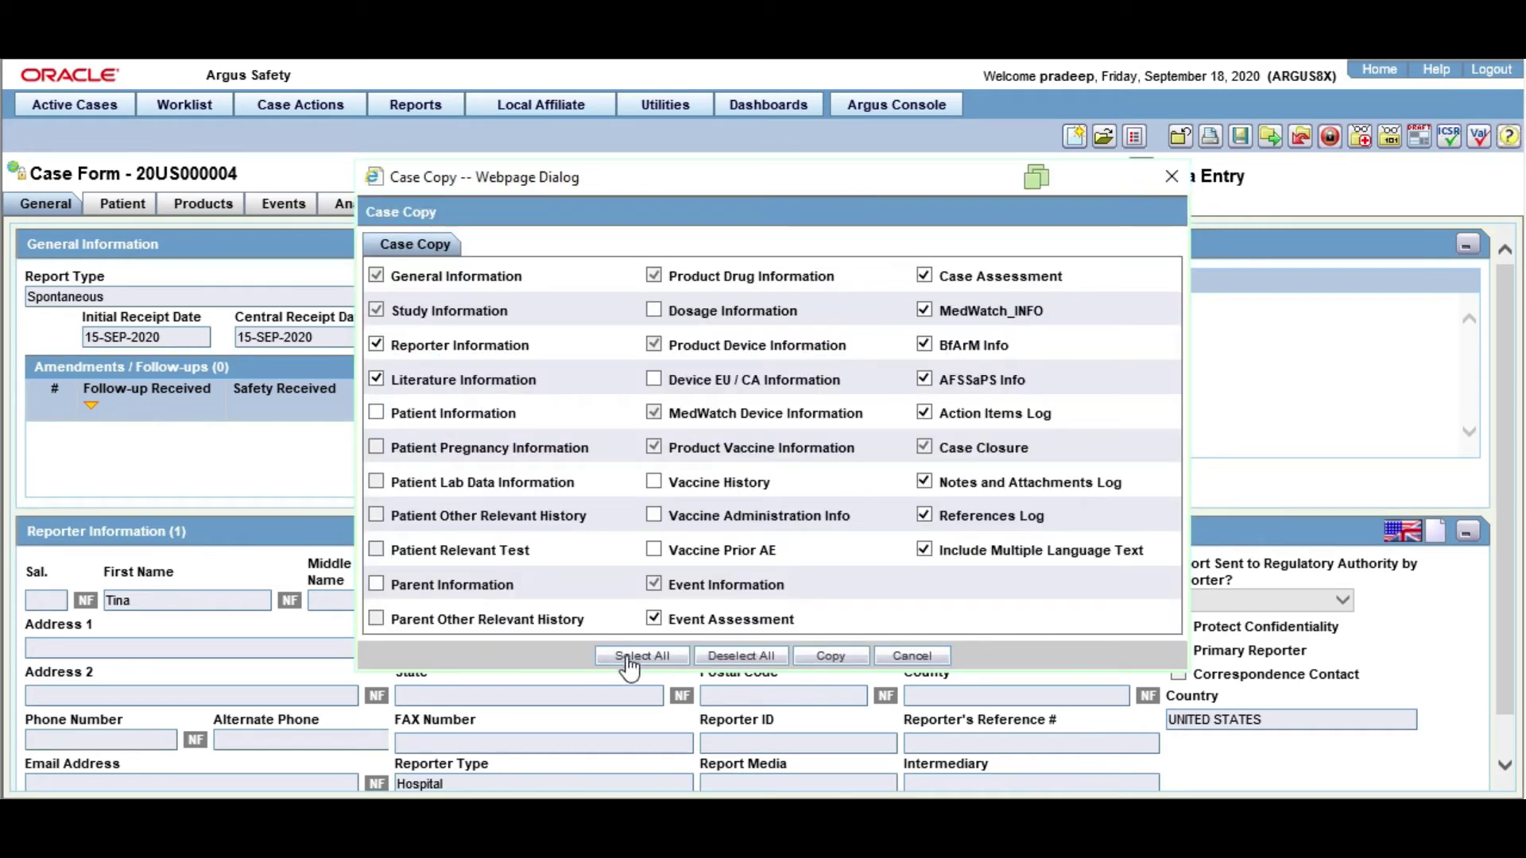
pyautogui.click(658, 658)
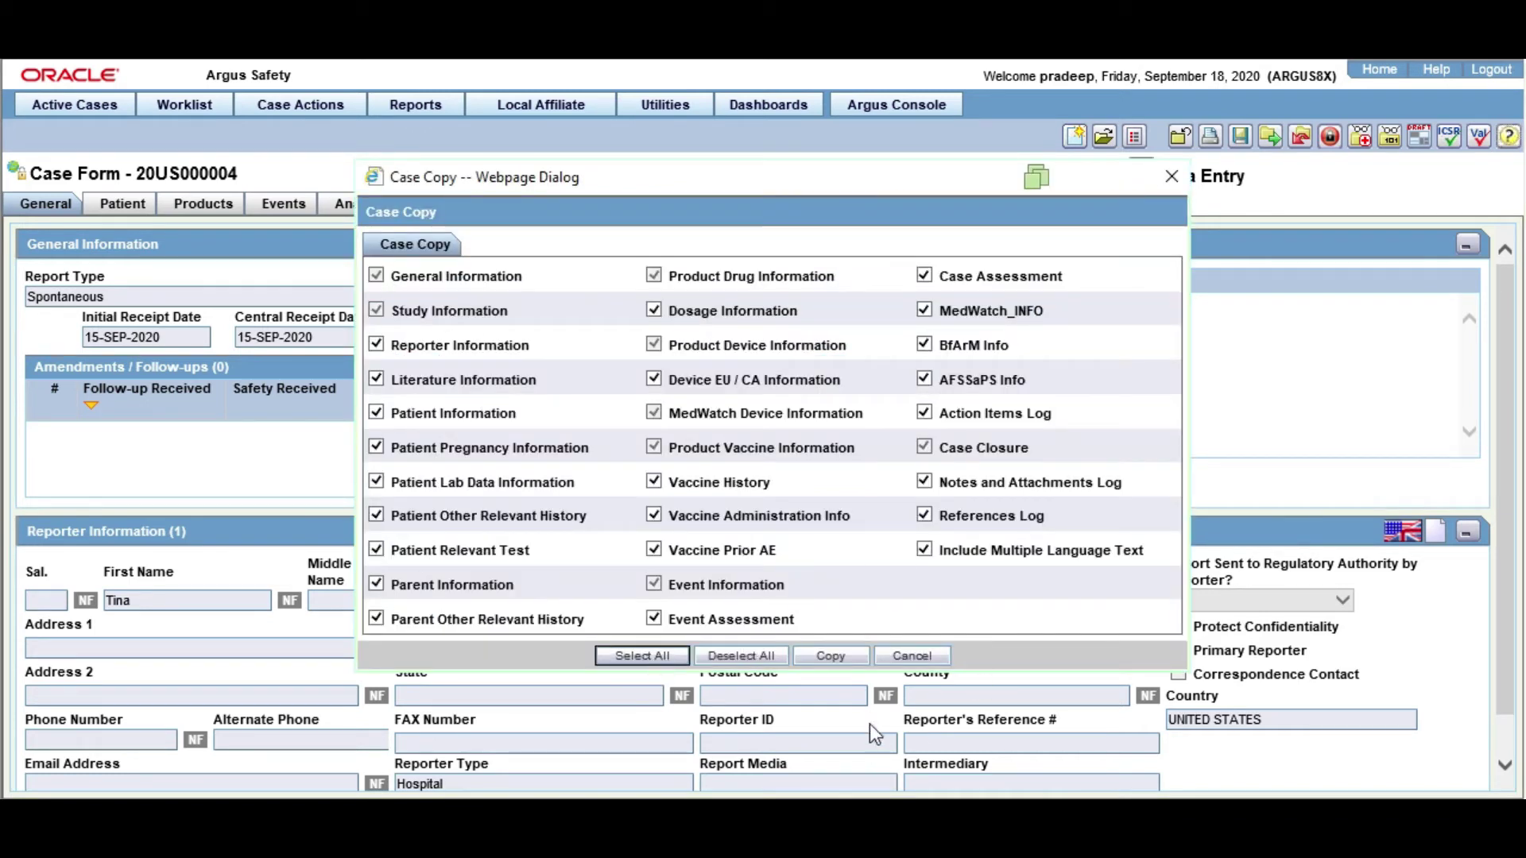
pyautogui.click(844, 660)
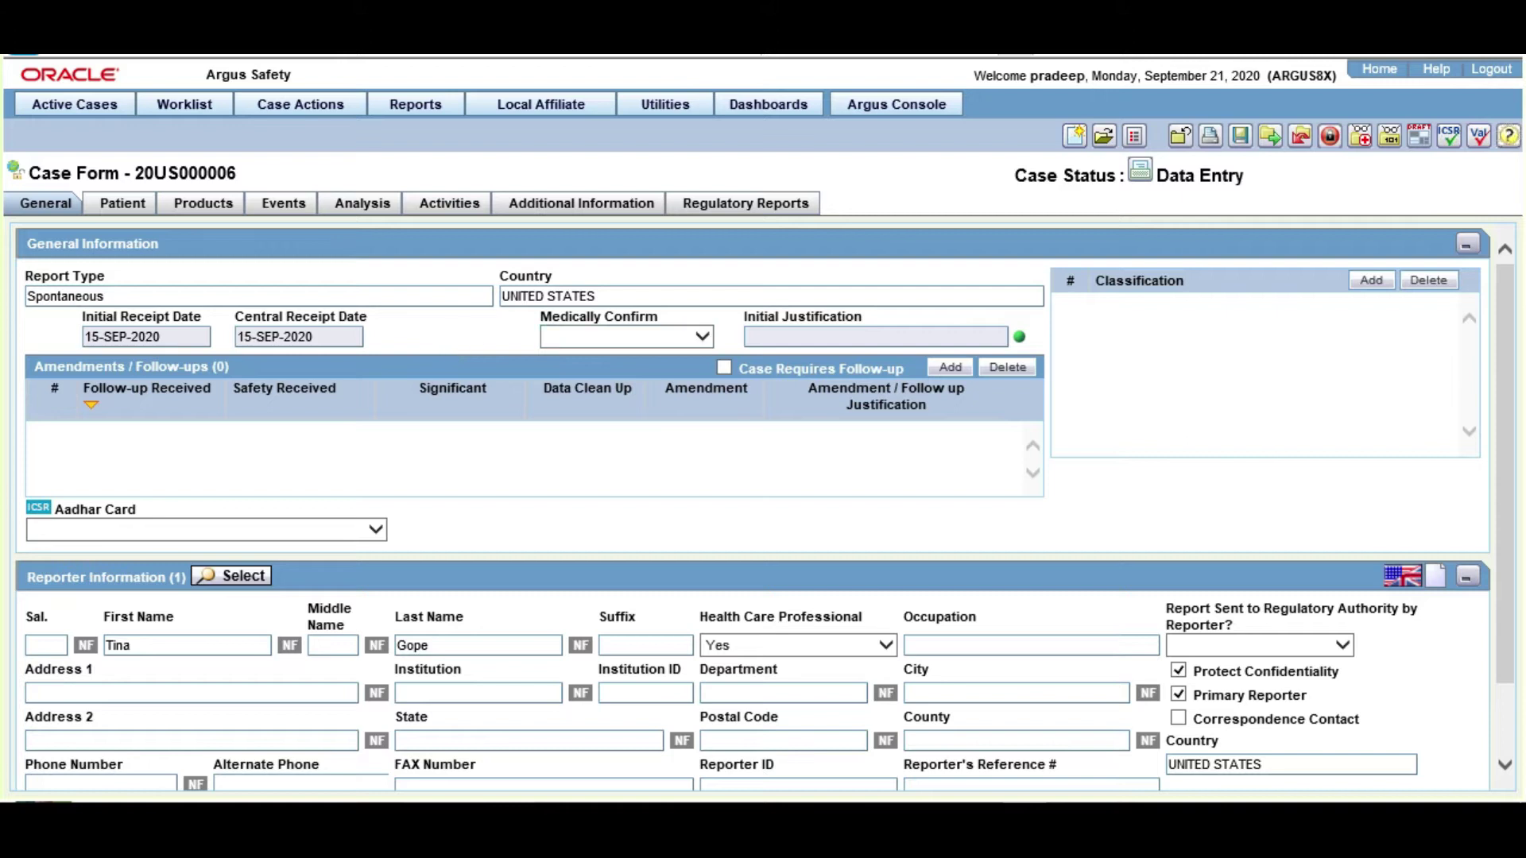
# Review the copied case's reporter information, product and dosage details, and events.
pyautogui.scroll(-2, 1500, 337)
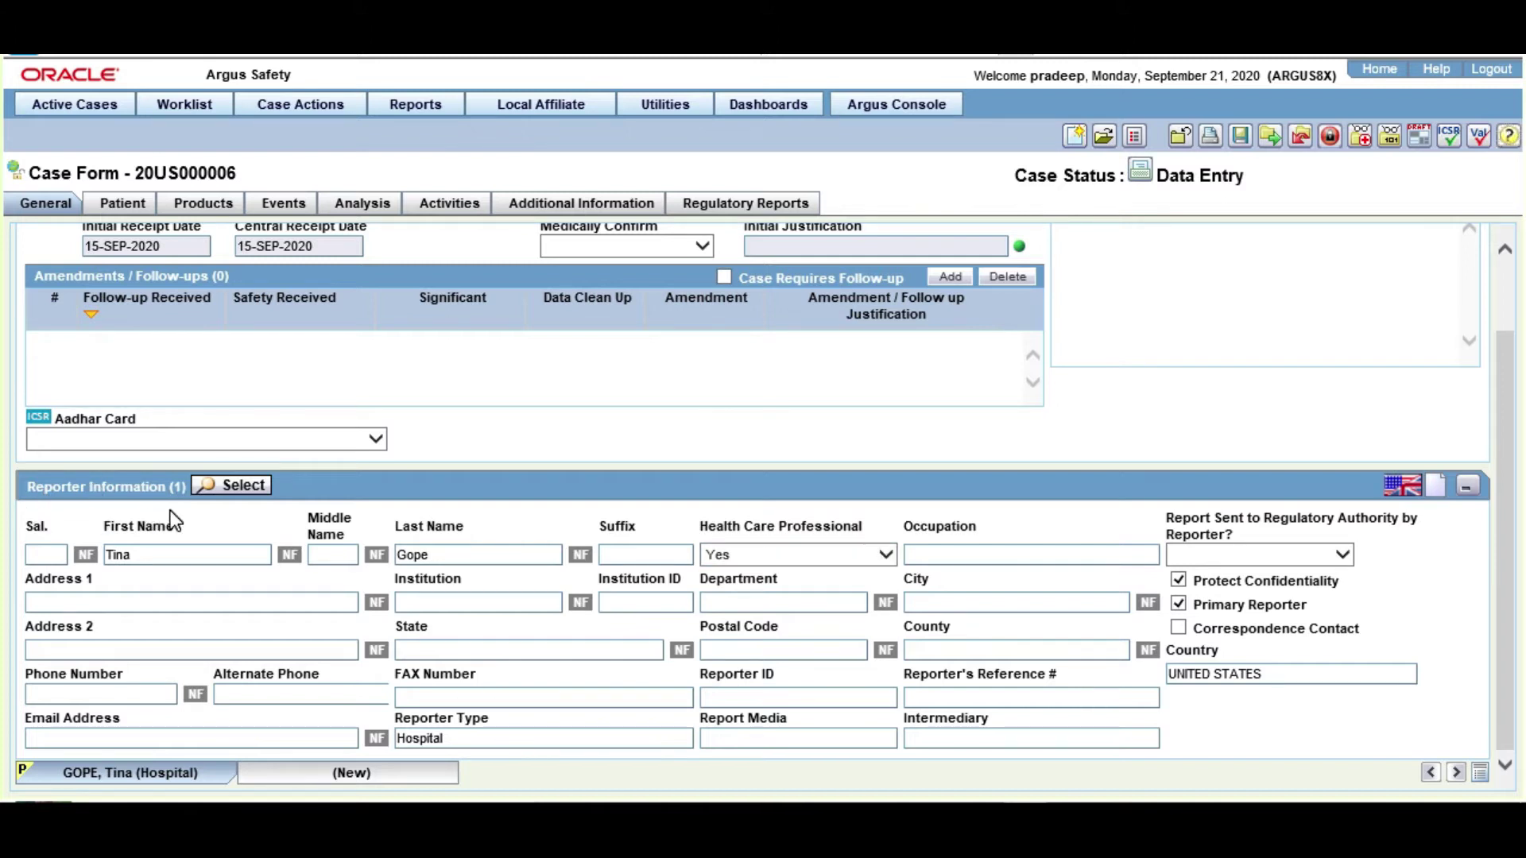
pyautogui.click(203, 204)
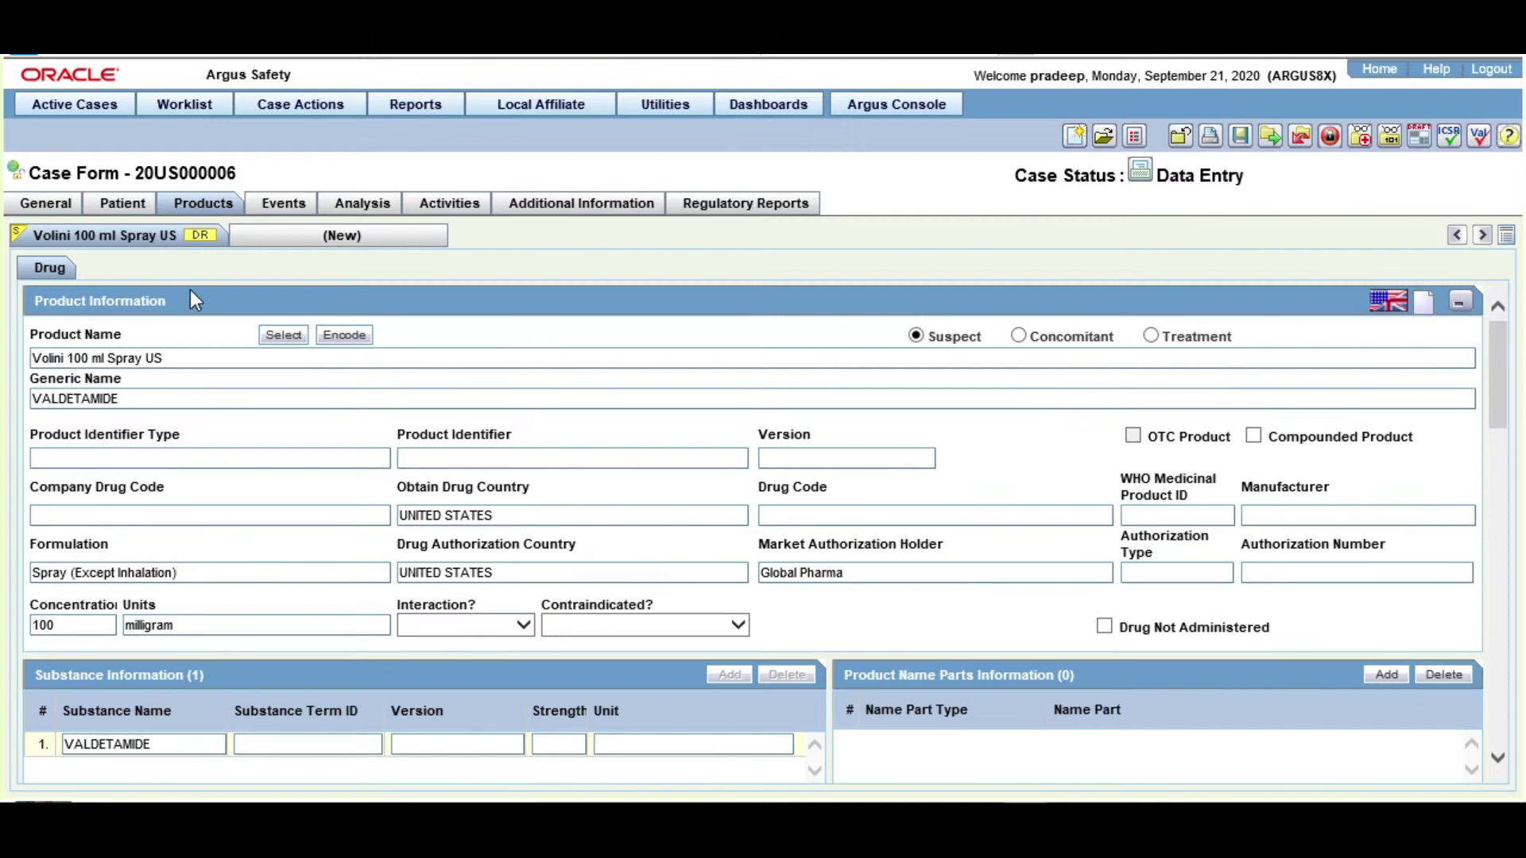
pyautogui.scroll(-10, 1124, 409)
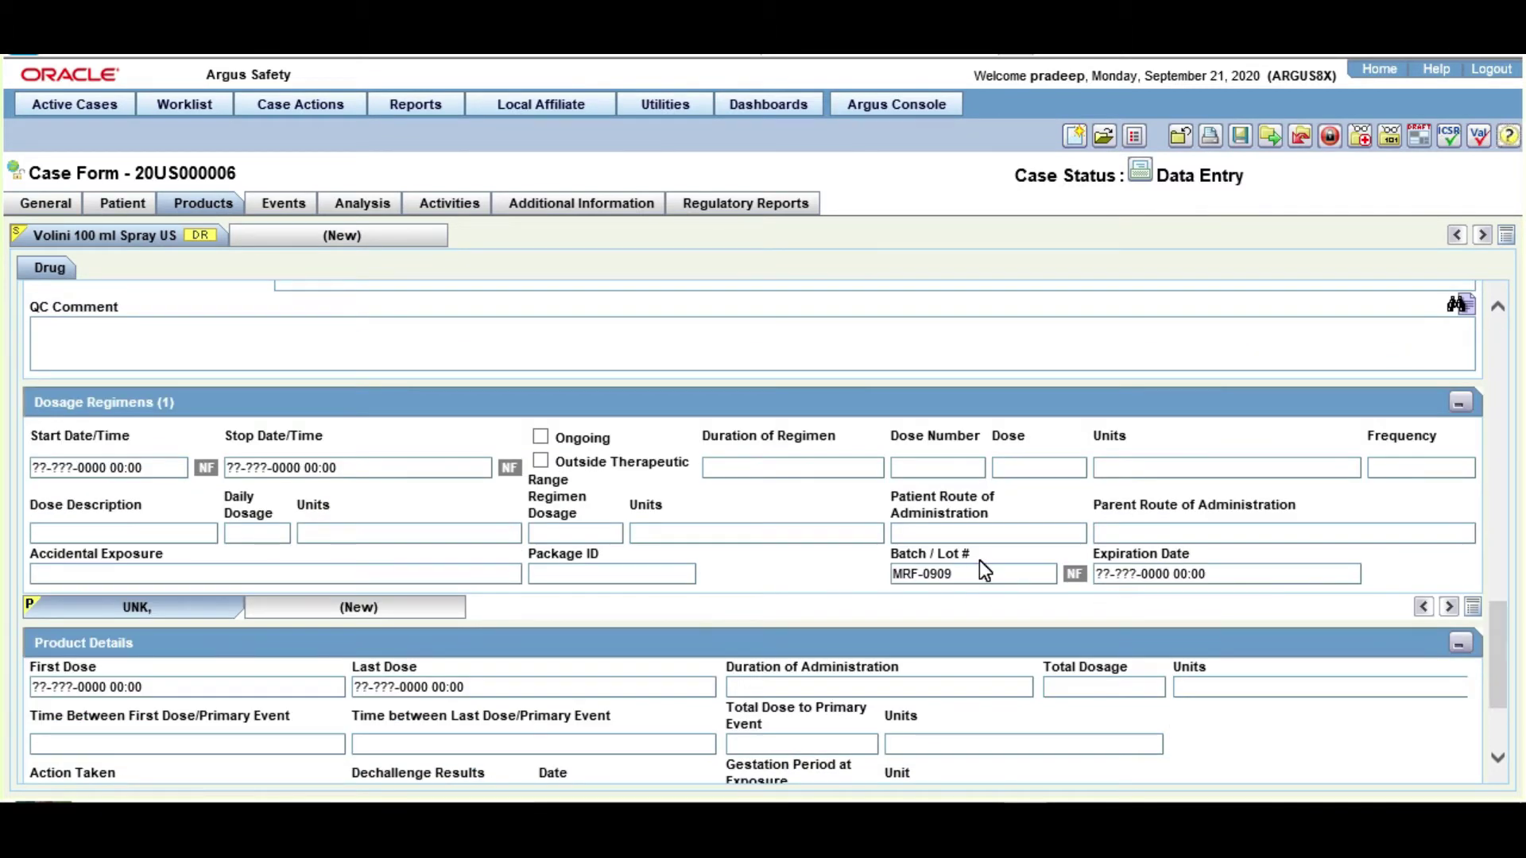
pyautogui.moveTo(1500, 636); pyautogui.dragTo(1501, 358)
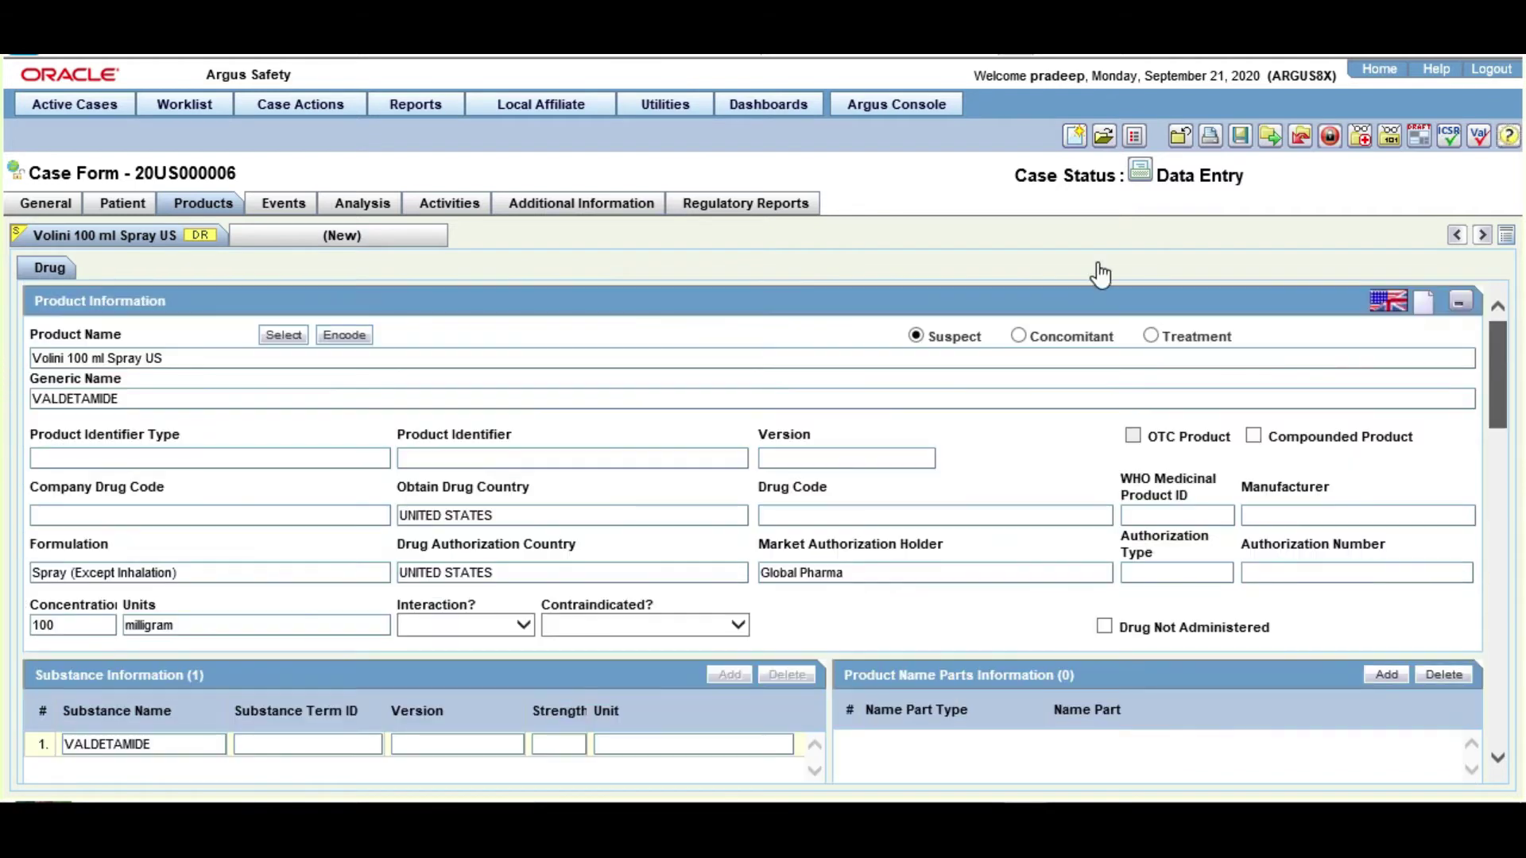
pyautogui.click(274, 205)
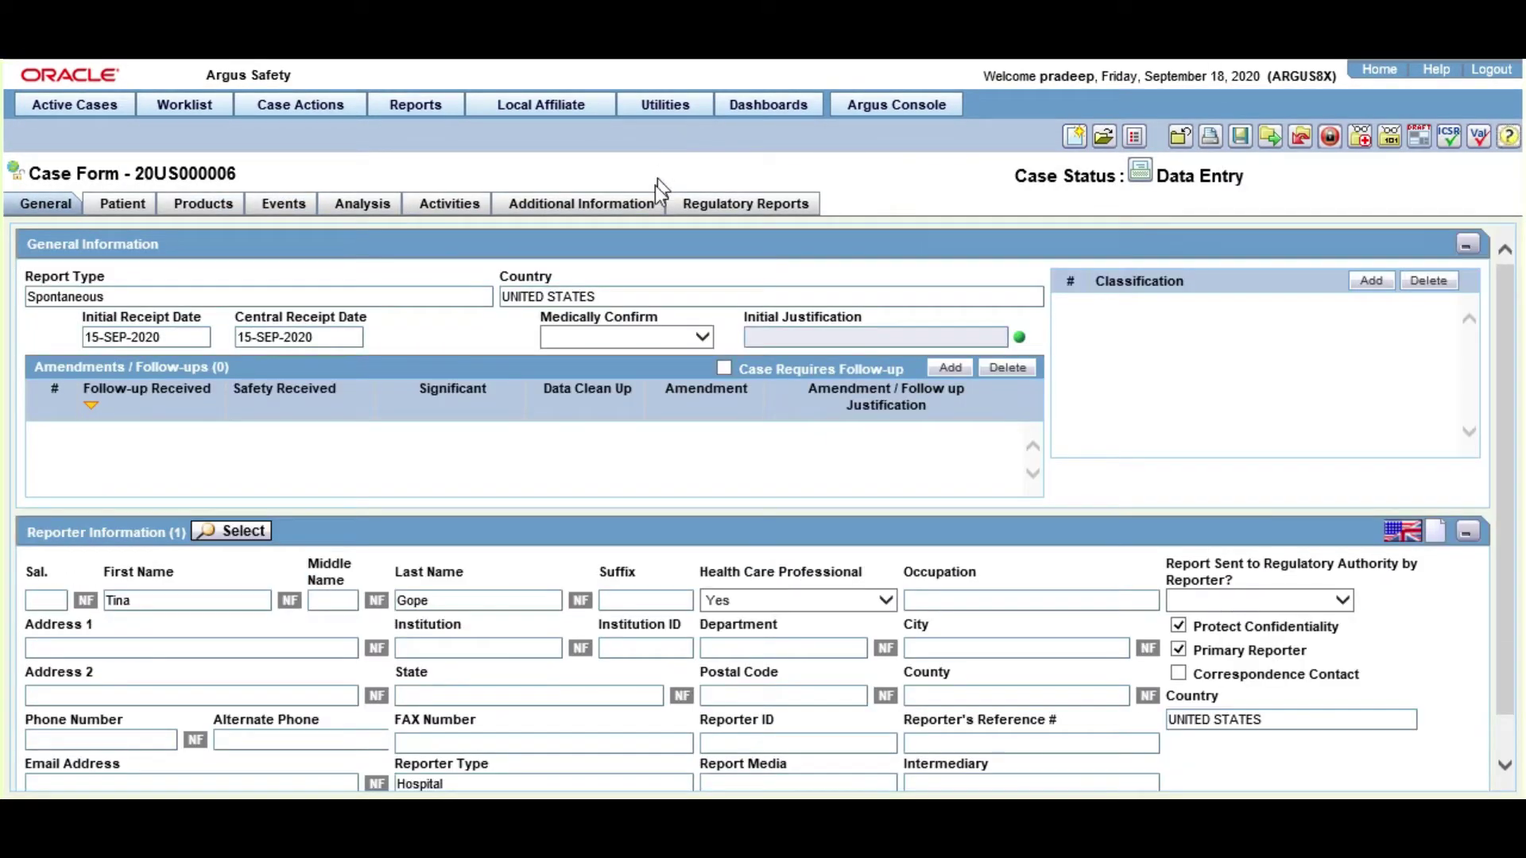
# Set the classification of the first Notes and Attachments row in the case's Additional Information to E2b Additional Doc.
pyautogui.click(598, 204)
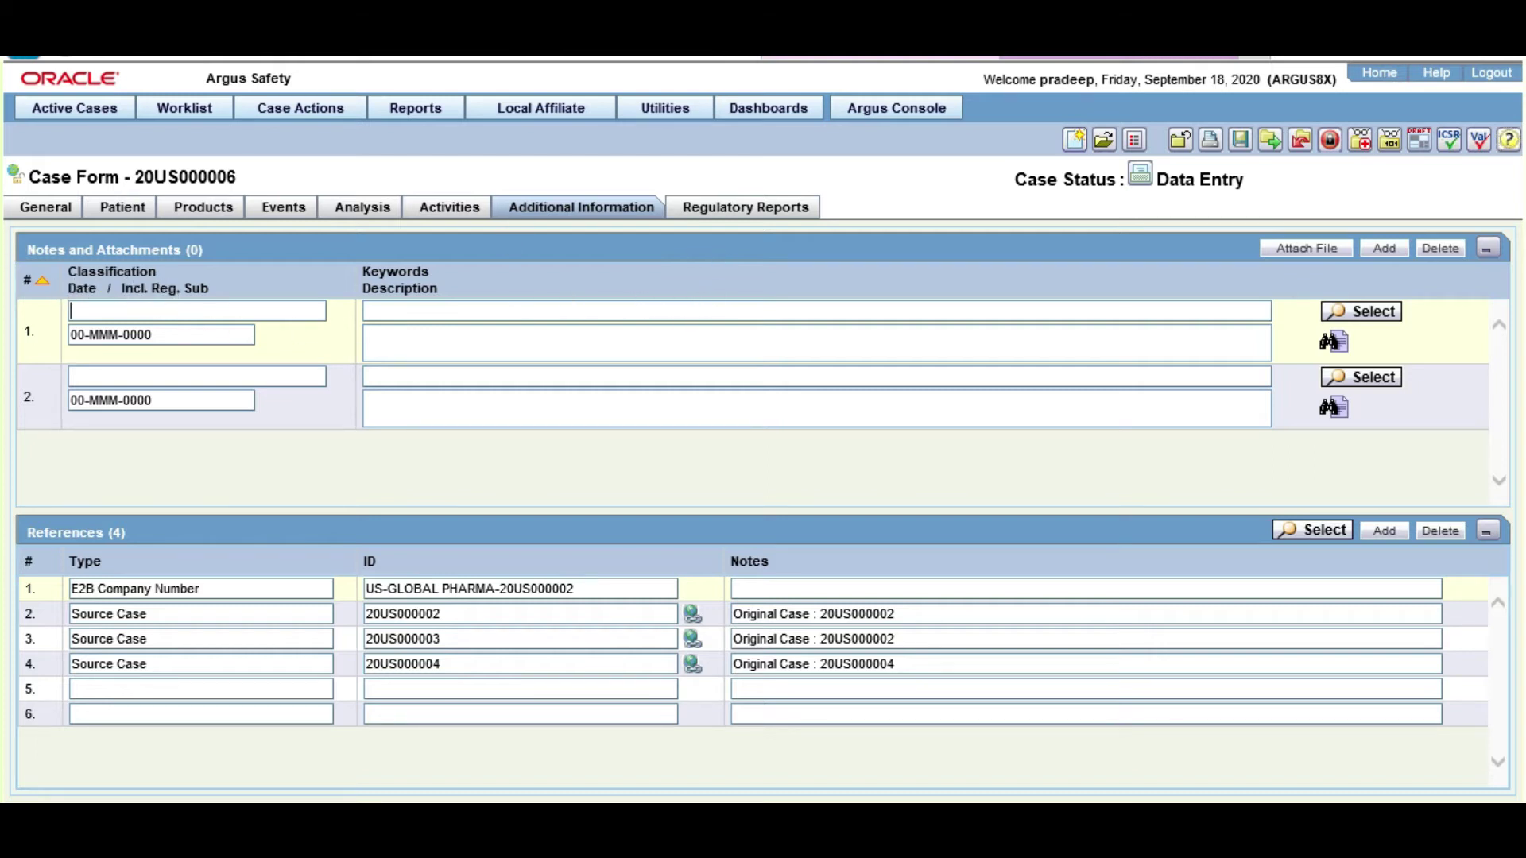
pyautogui.click(120, 310)
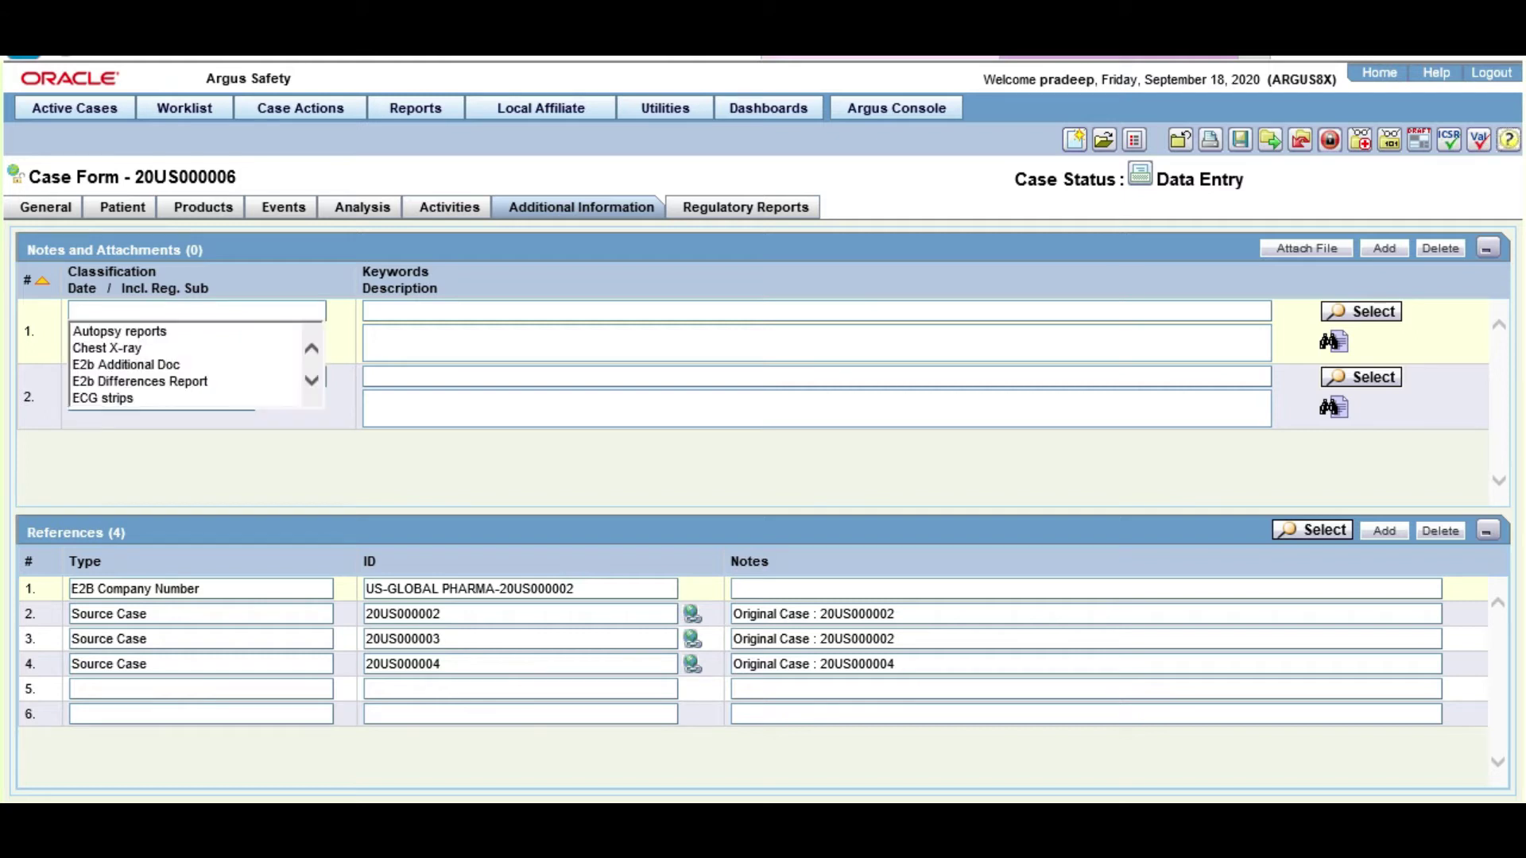
pyautogui.click(313, 382)
pyautogui.click(310, 348)
pyautogui.click(313, 381)
pyautogui.click(312, 382)
pyautogui.click(312, 382)
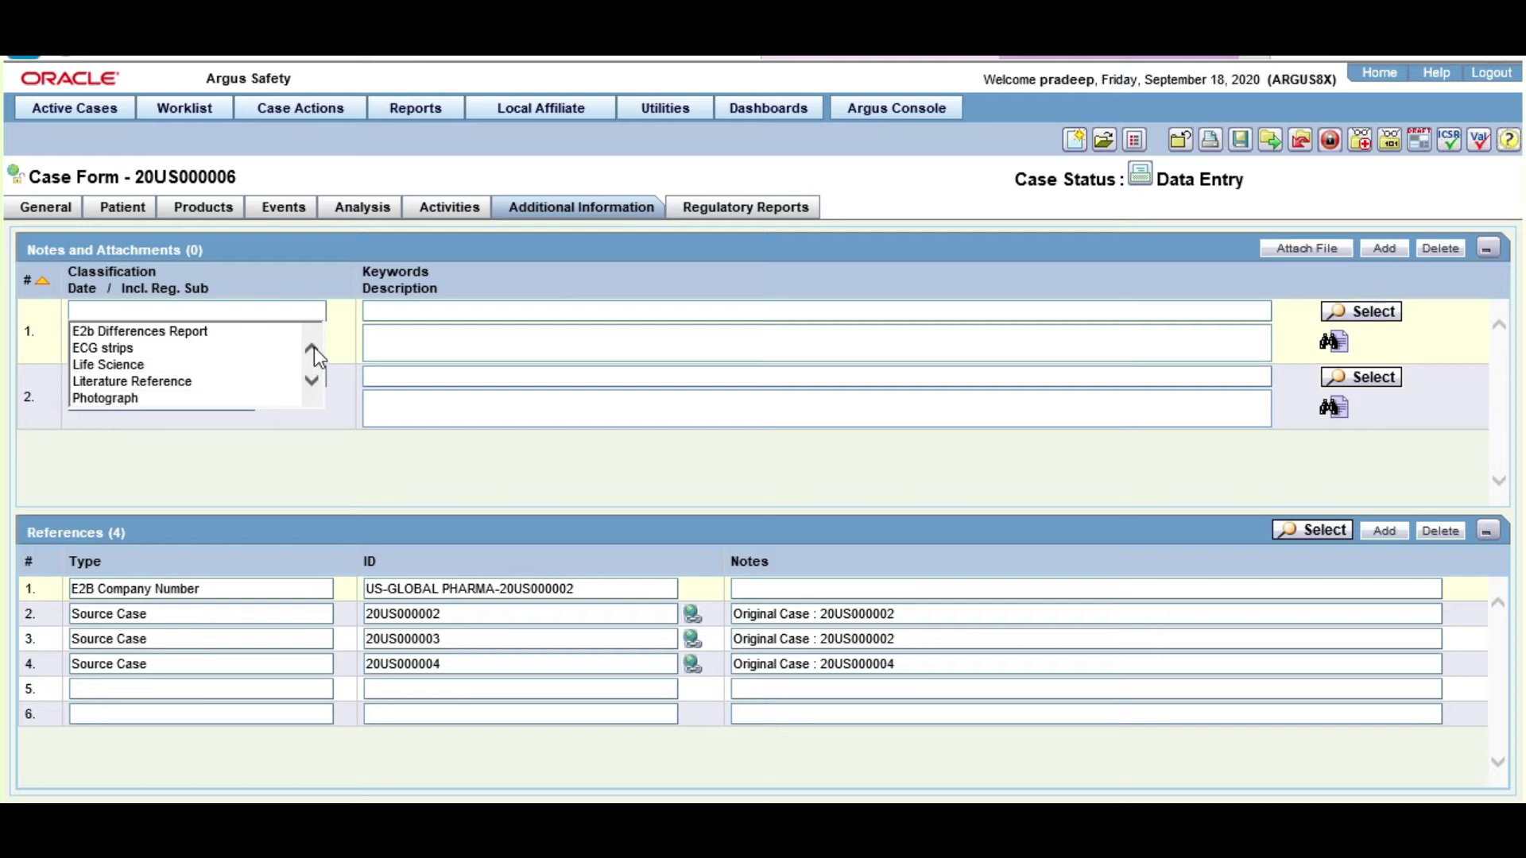
pyautogui.scroll(3, 312, 366)
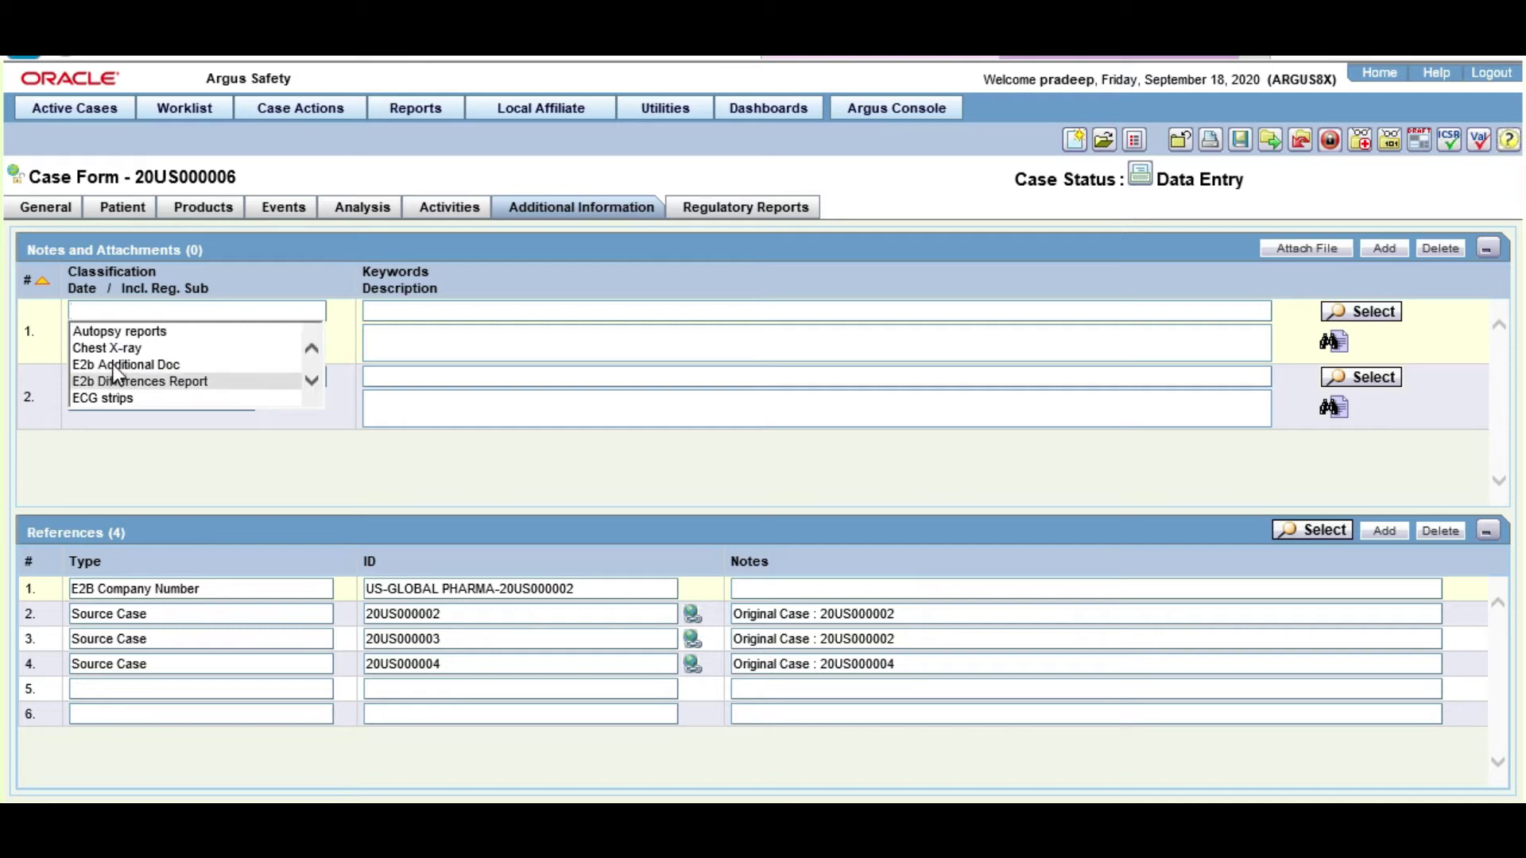
pyautogui.click(159, 364)
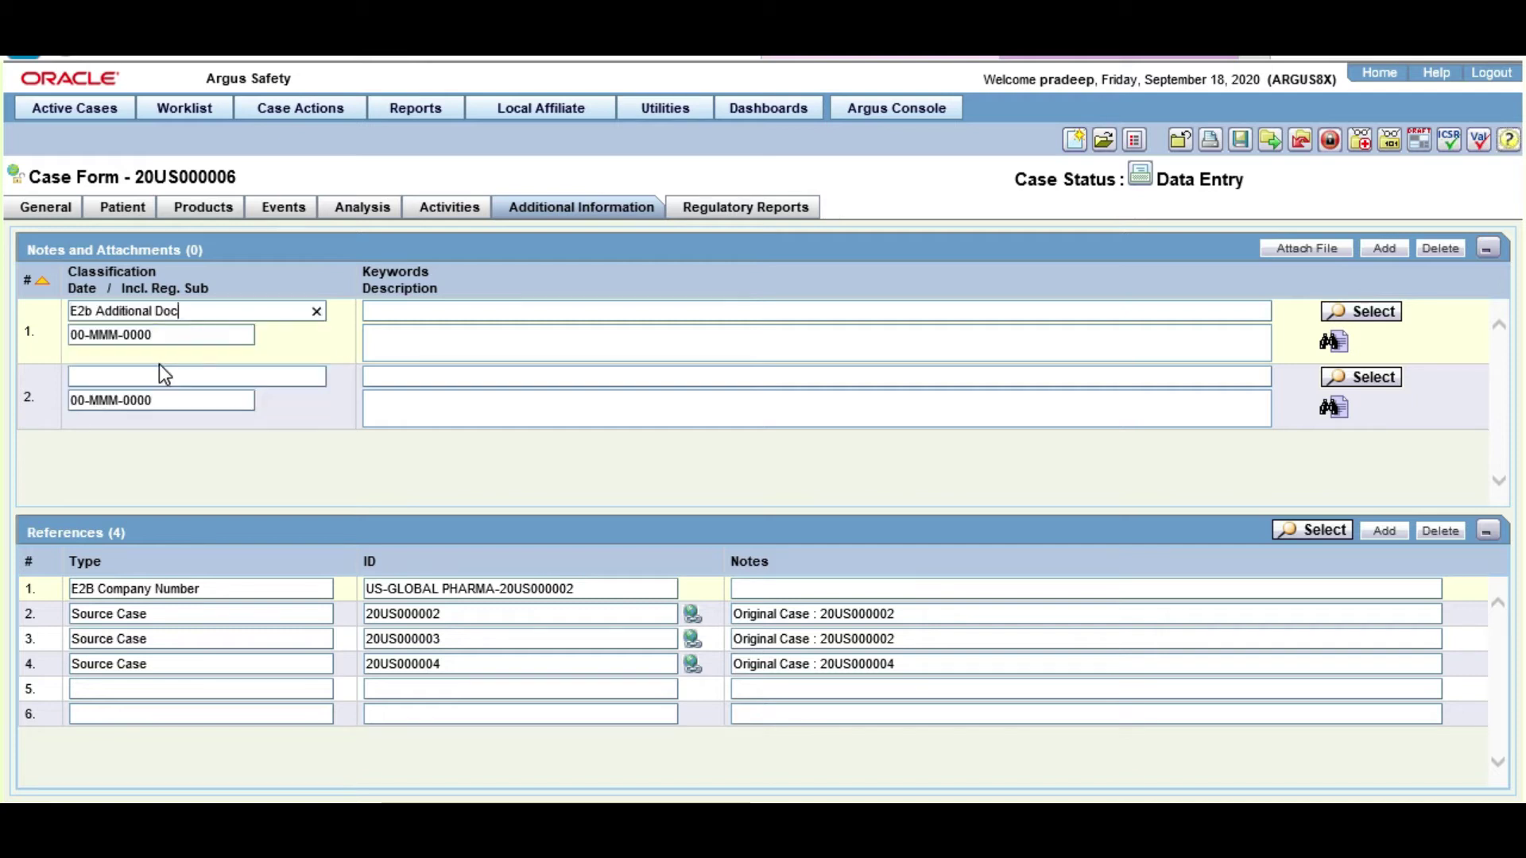
# Describe the first Notes and Attachments row as "sample pdf file" and attach the sample PDF from the Desktop's Sample folder.
pyautogui.click(372, 334)
pyautogui.write('sample pdf file')
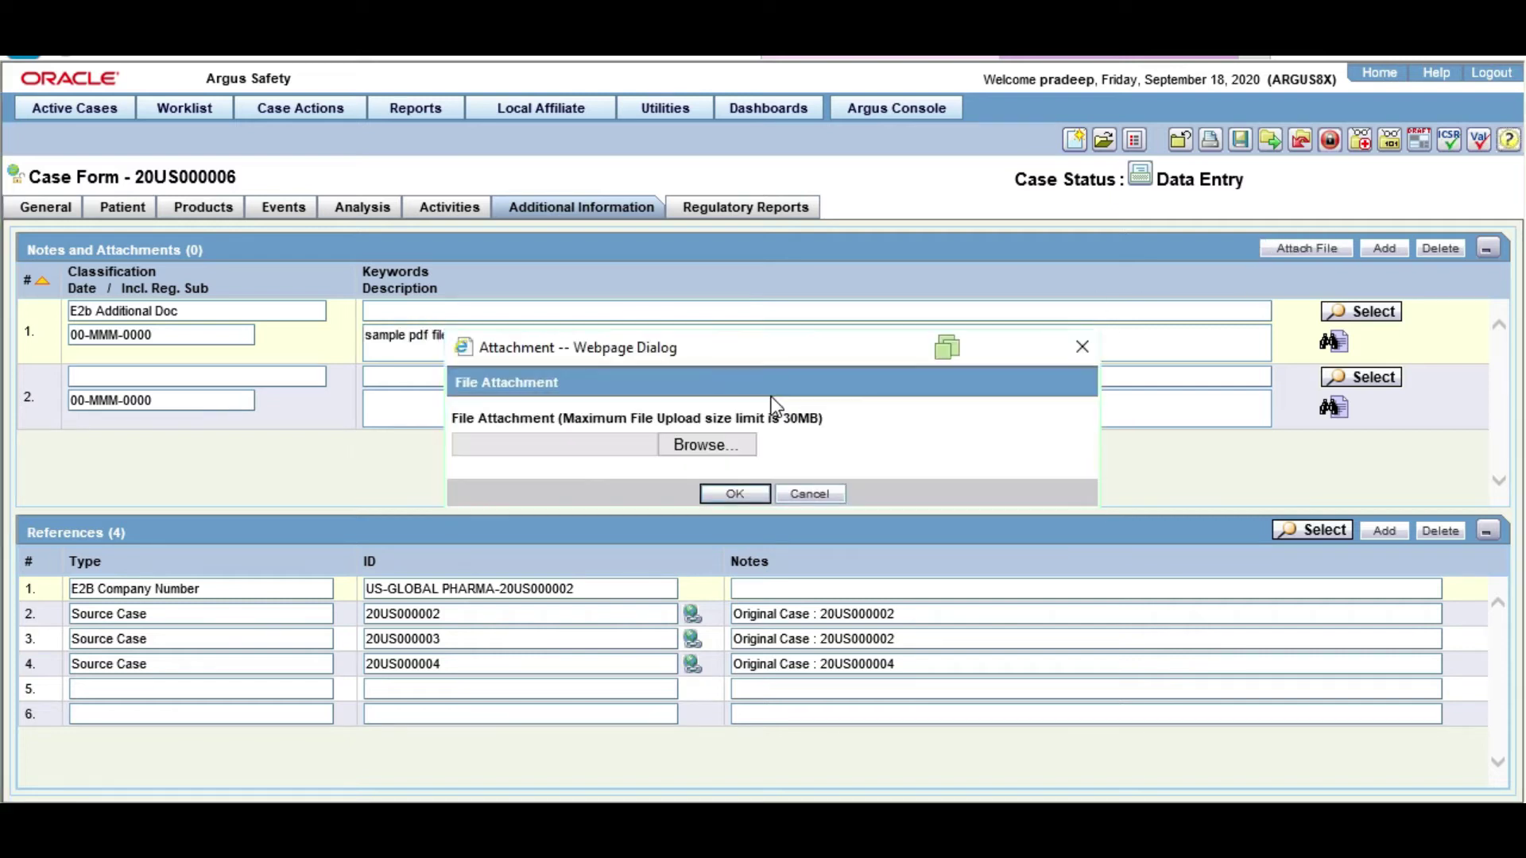
pyautogui.click(726, 448)
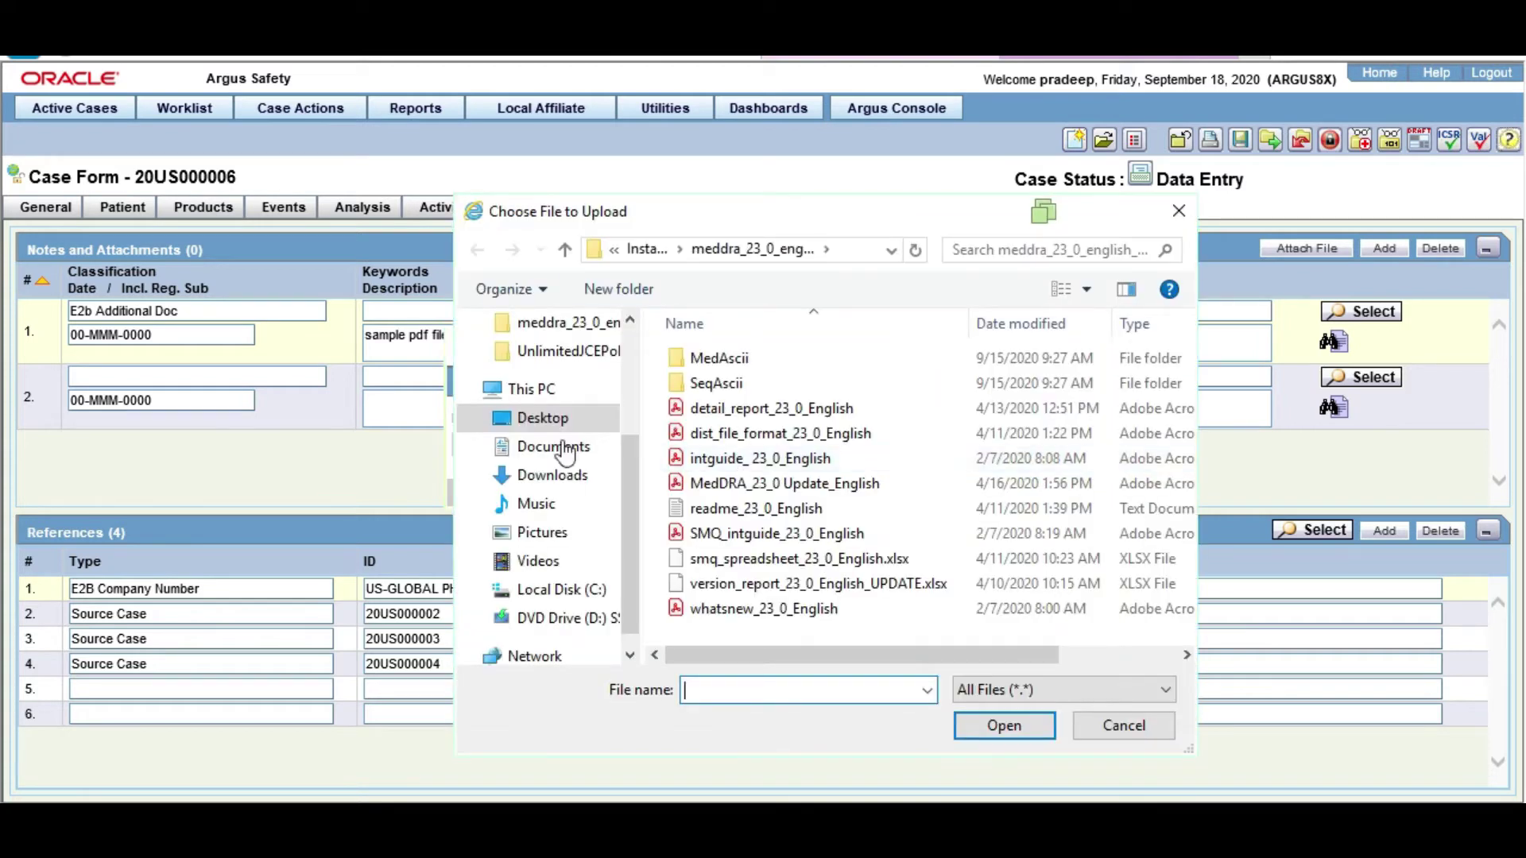
pyautogui.click(724, 410)
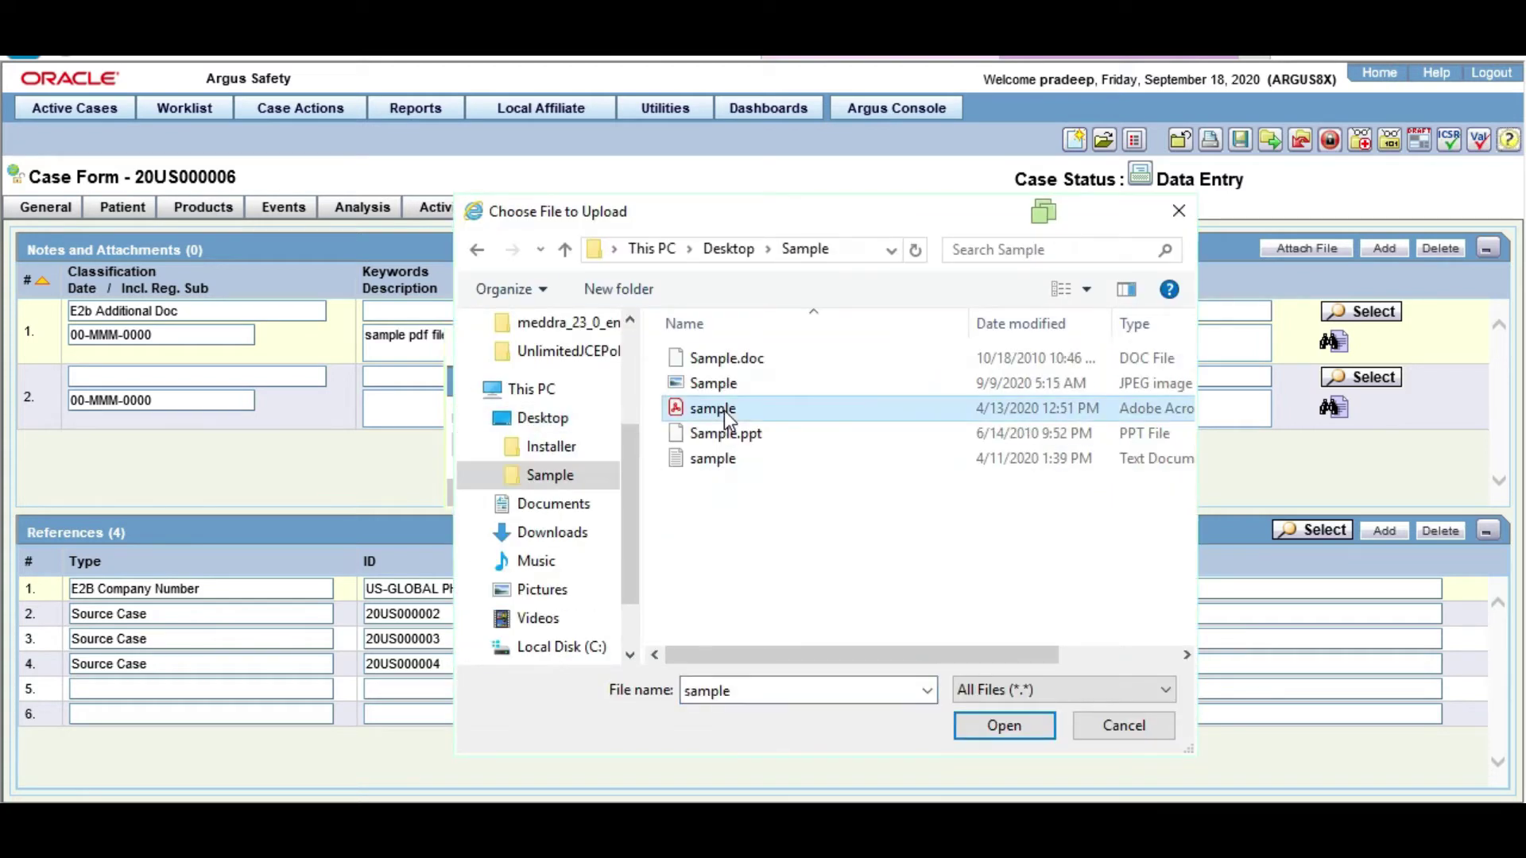
pyautogui.click(991, 728)
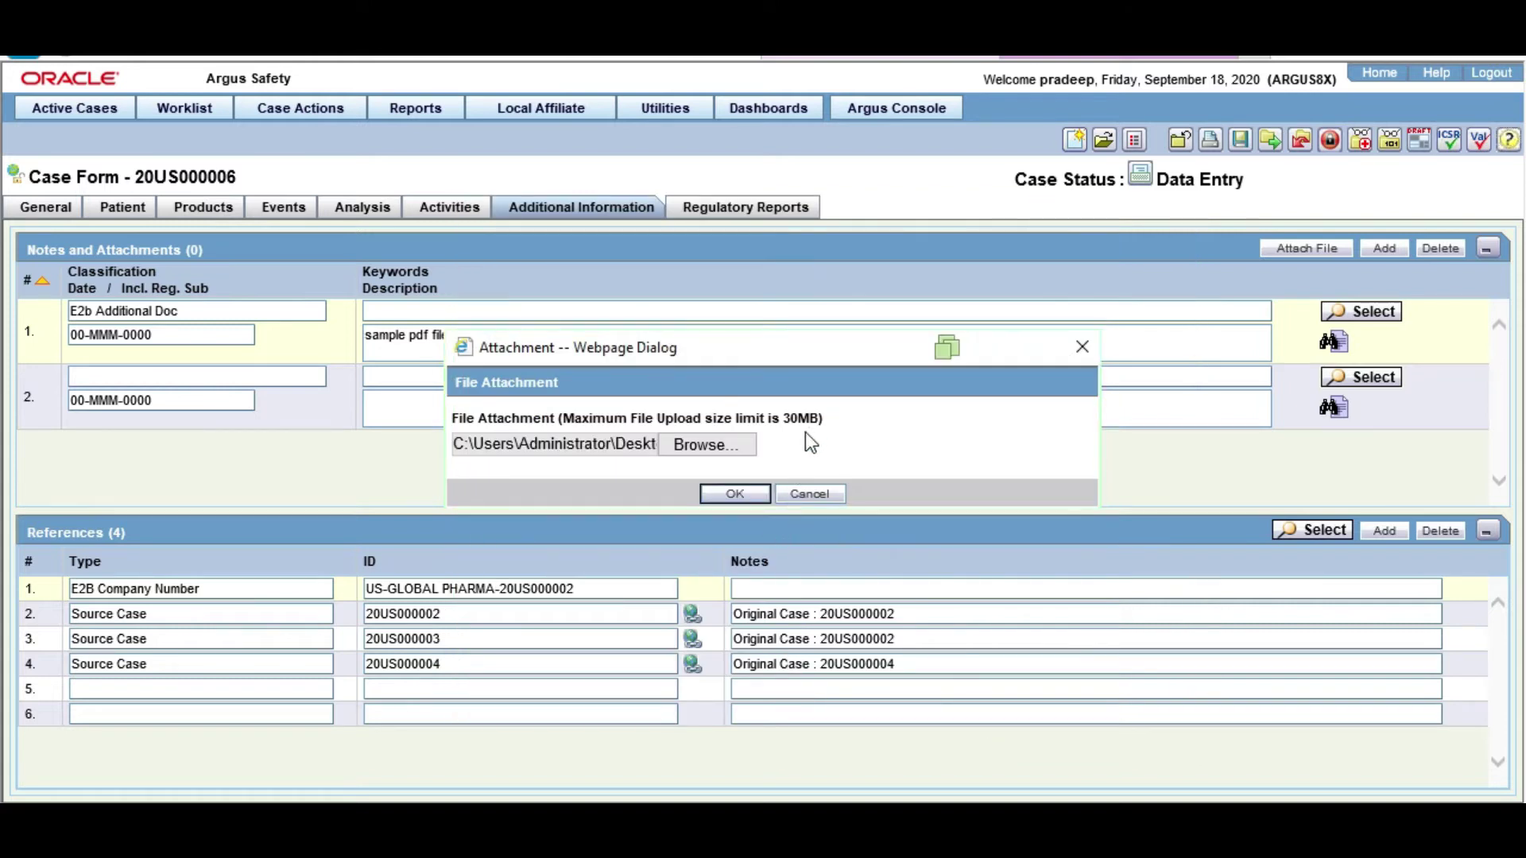
pyautogui.click(736, 496)
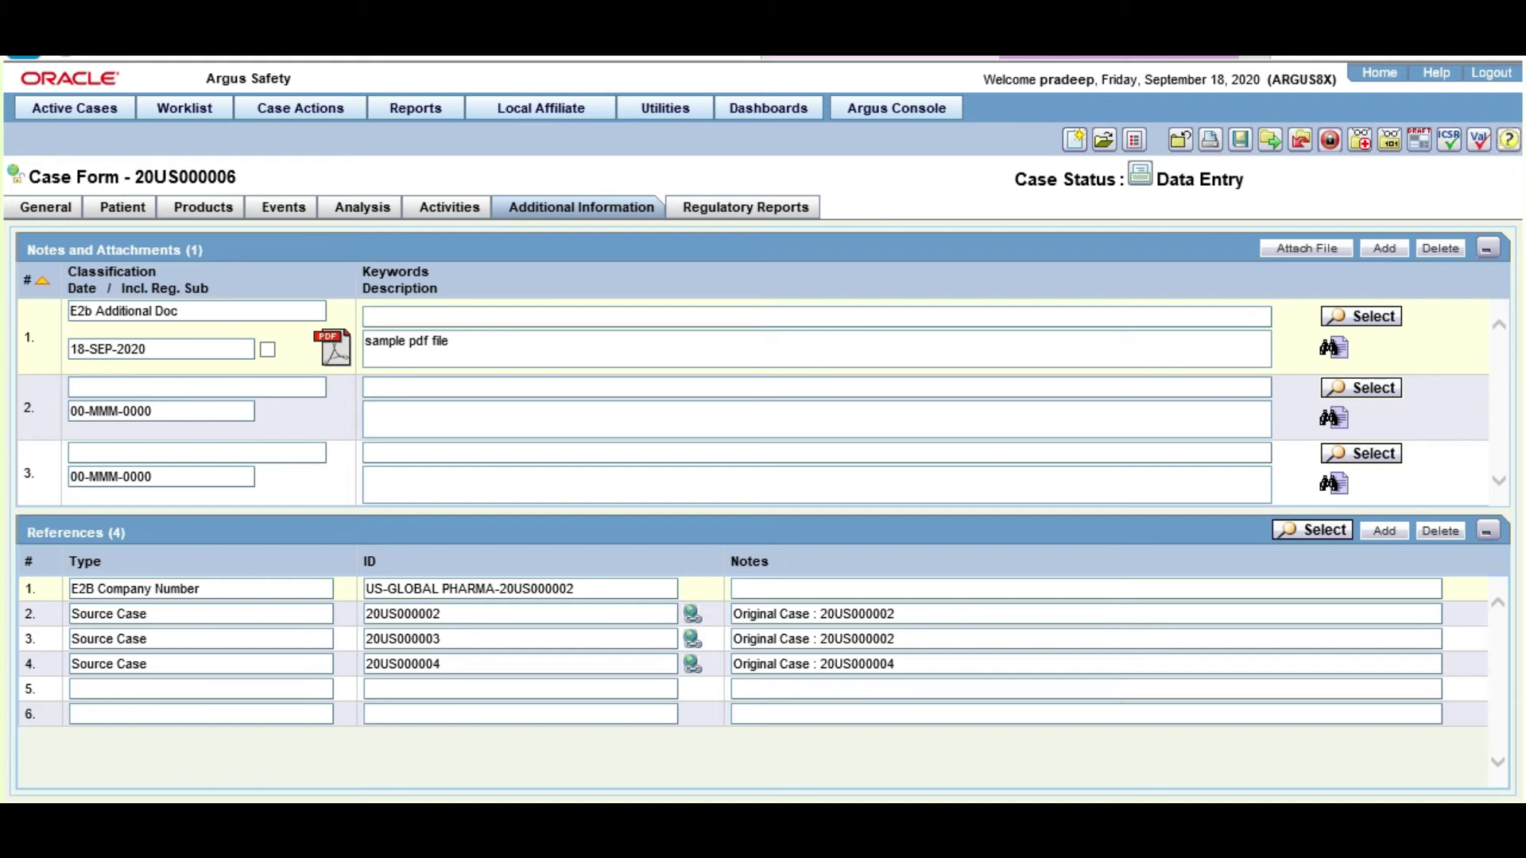
# Classify the second Notes and Attachments row as Photograph with the description "sample file photograph".
pyautogui.click(197, 387)
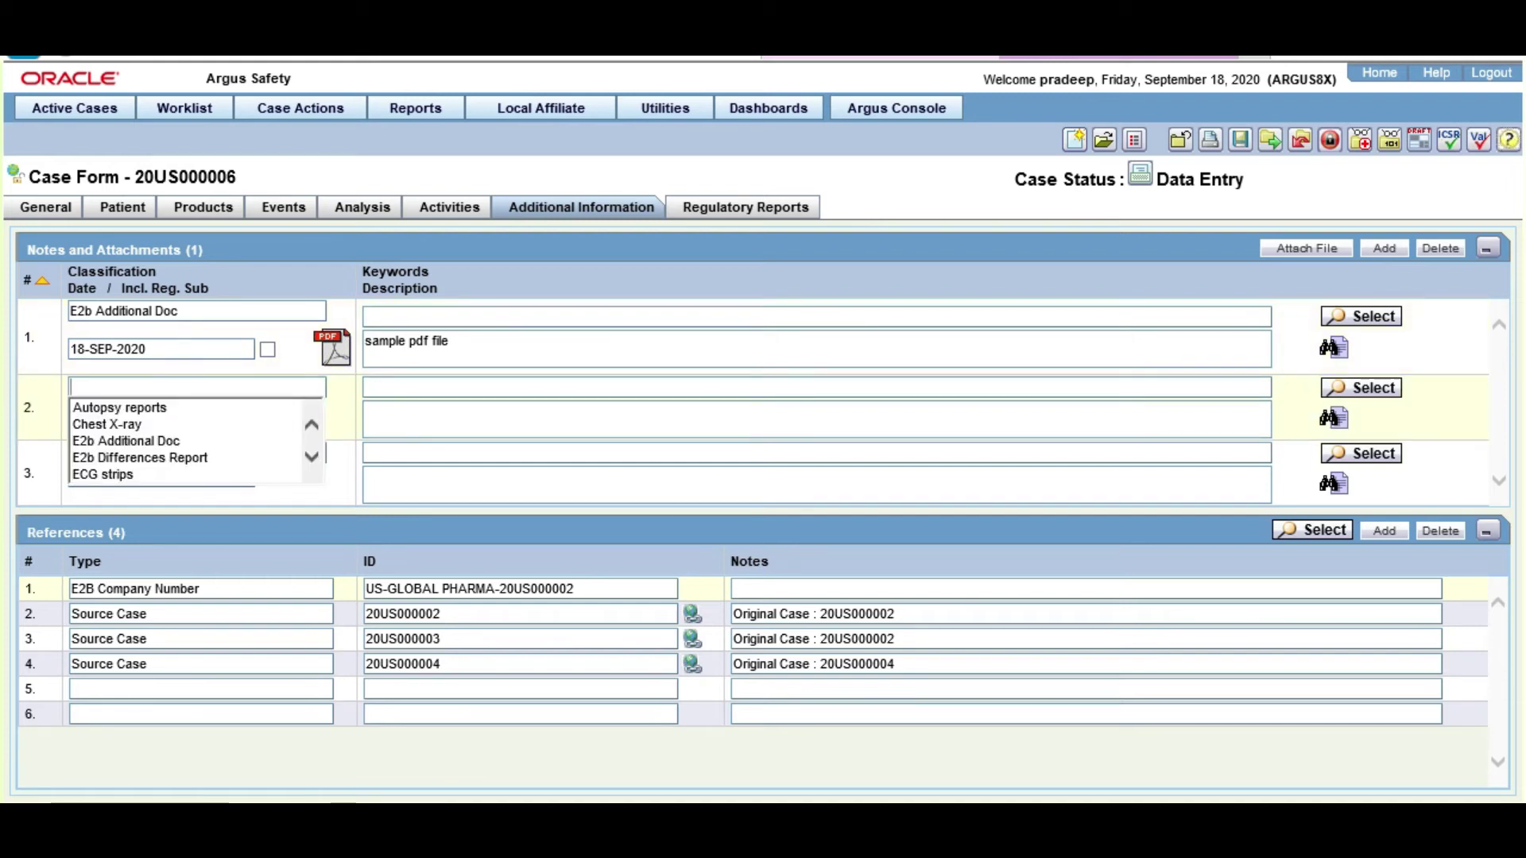
pyautogui.scroll(-1, 182, 429)
pyautogui.click(168, 475)
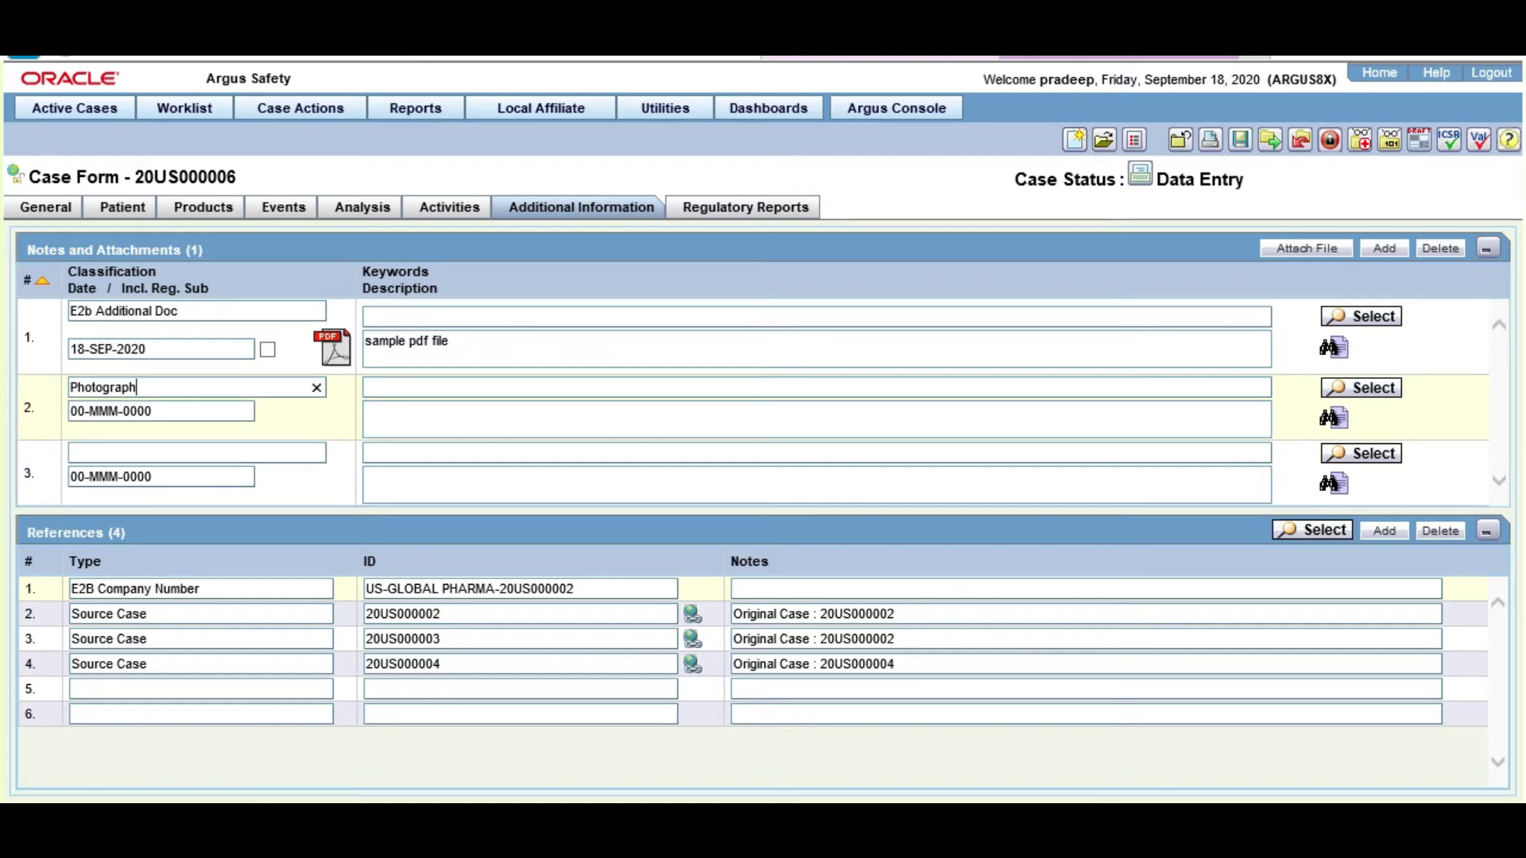
pyautogui.click(444, 421)
pyautogui.write('sample file photograph')
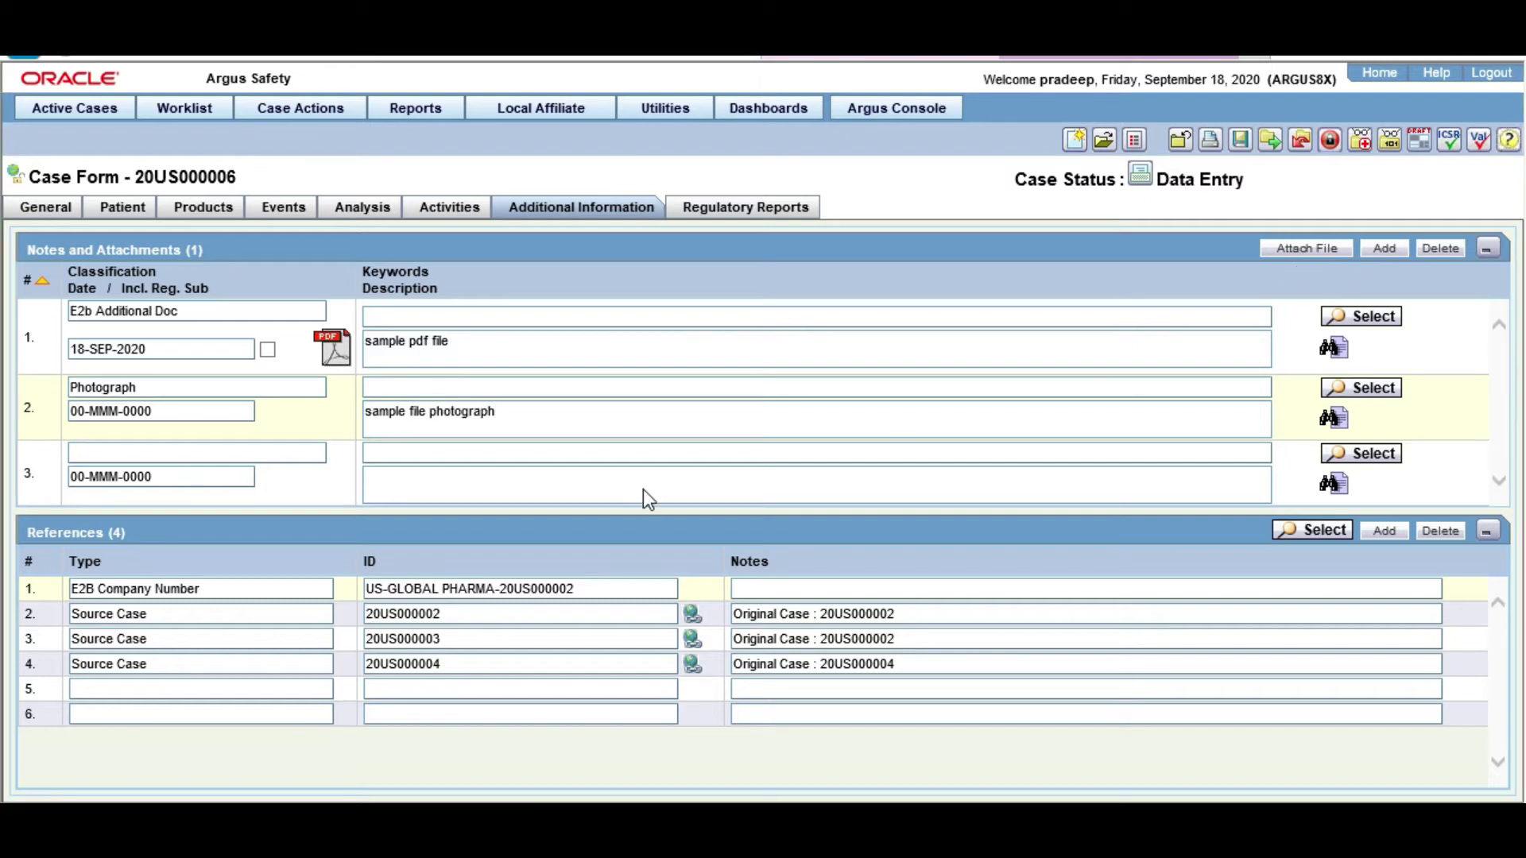
# Attach the sample text document from the Sample folder to the Photograph row.
pyautogui.click(1307, 248)
pyautogui.click(728, 445)
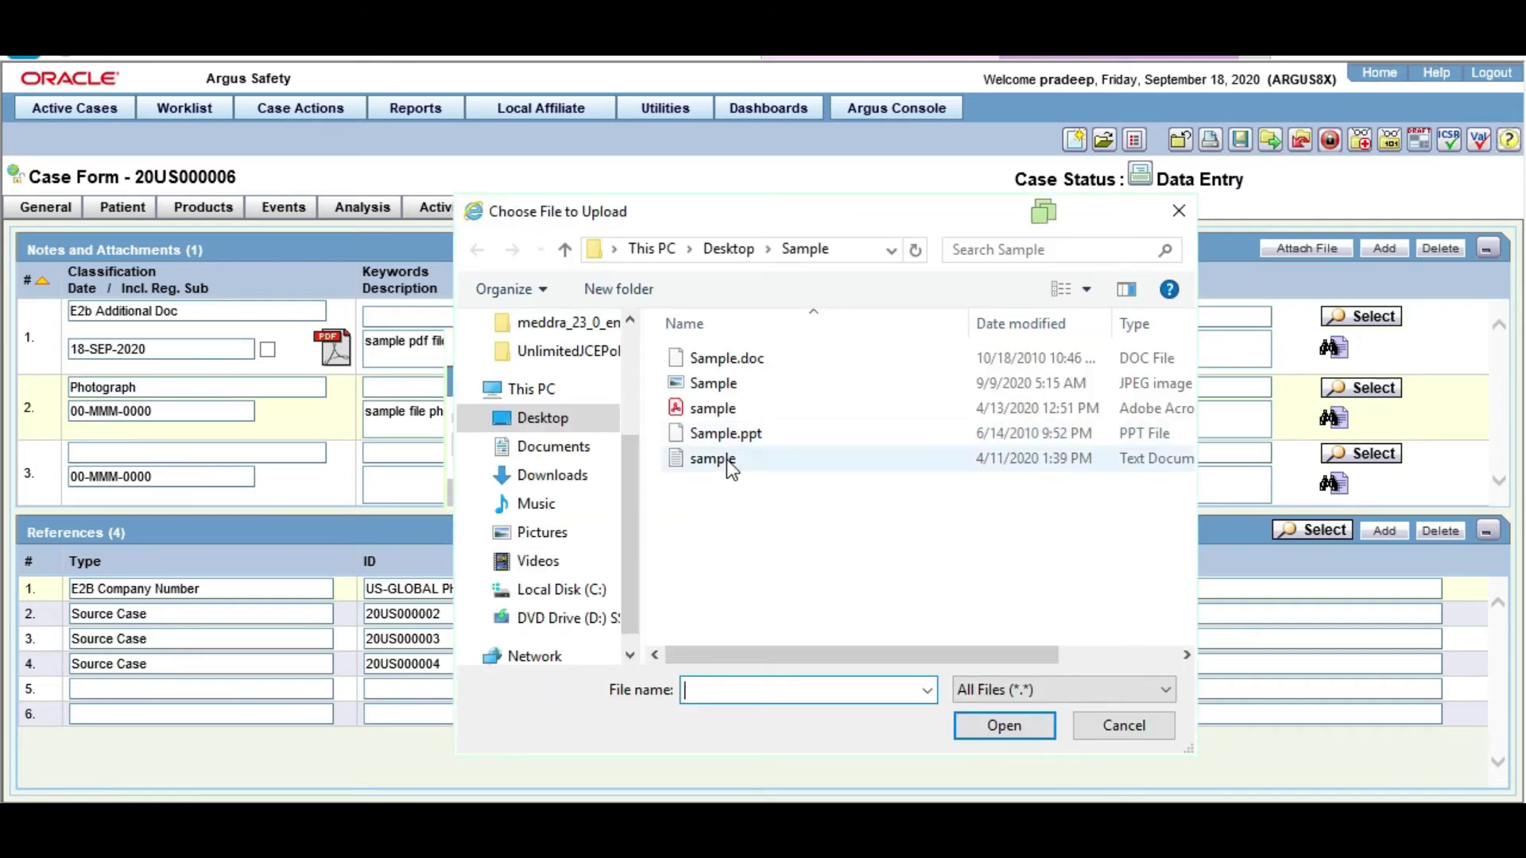
pyautogui.click(731, 461)
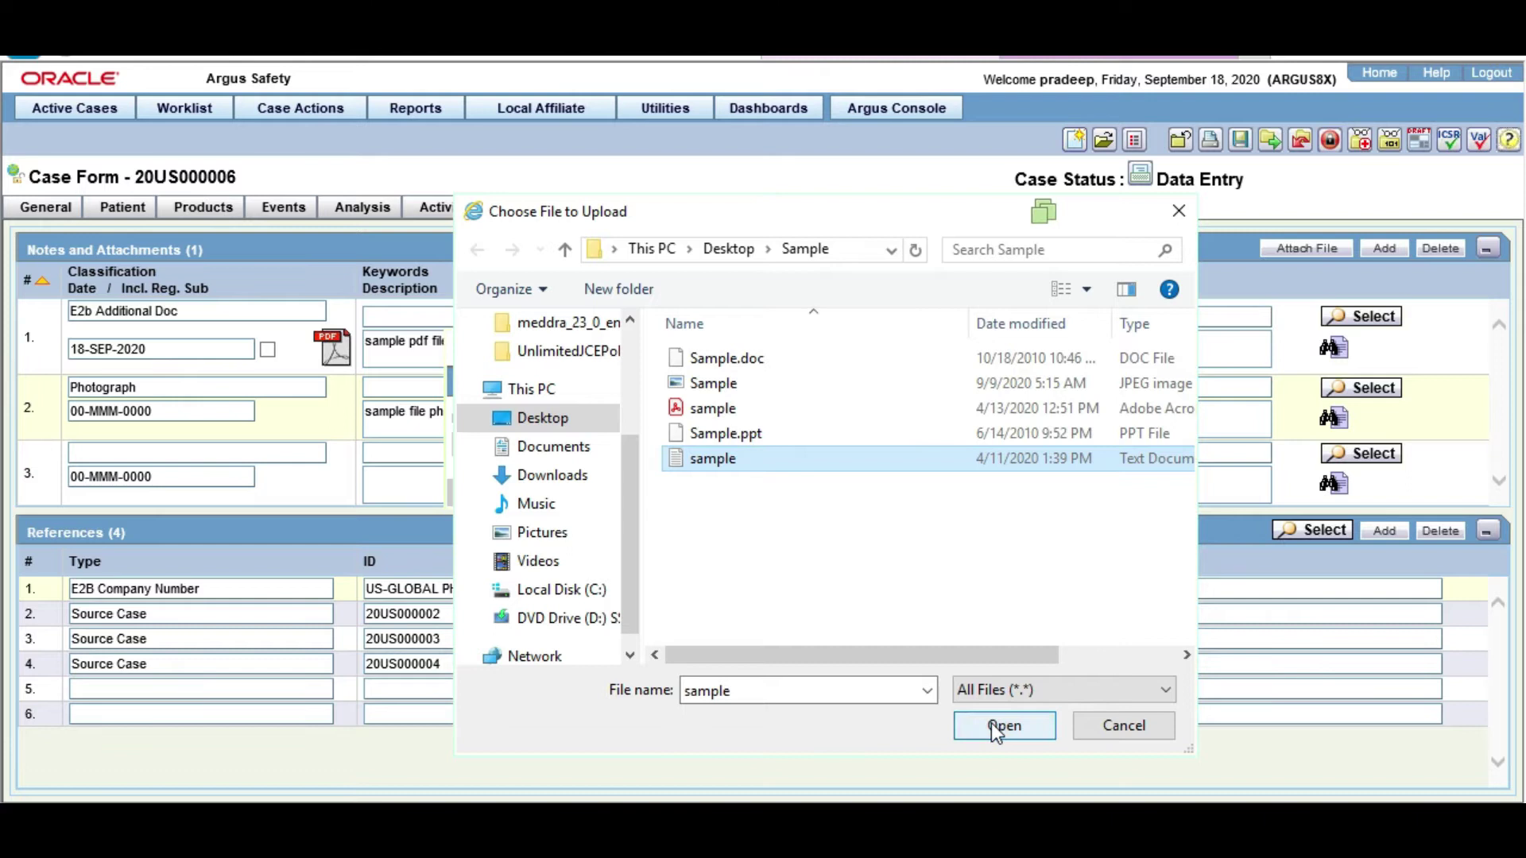
pyautogui.click(992, 725)
pyautogui.click(750, 499)
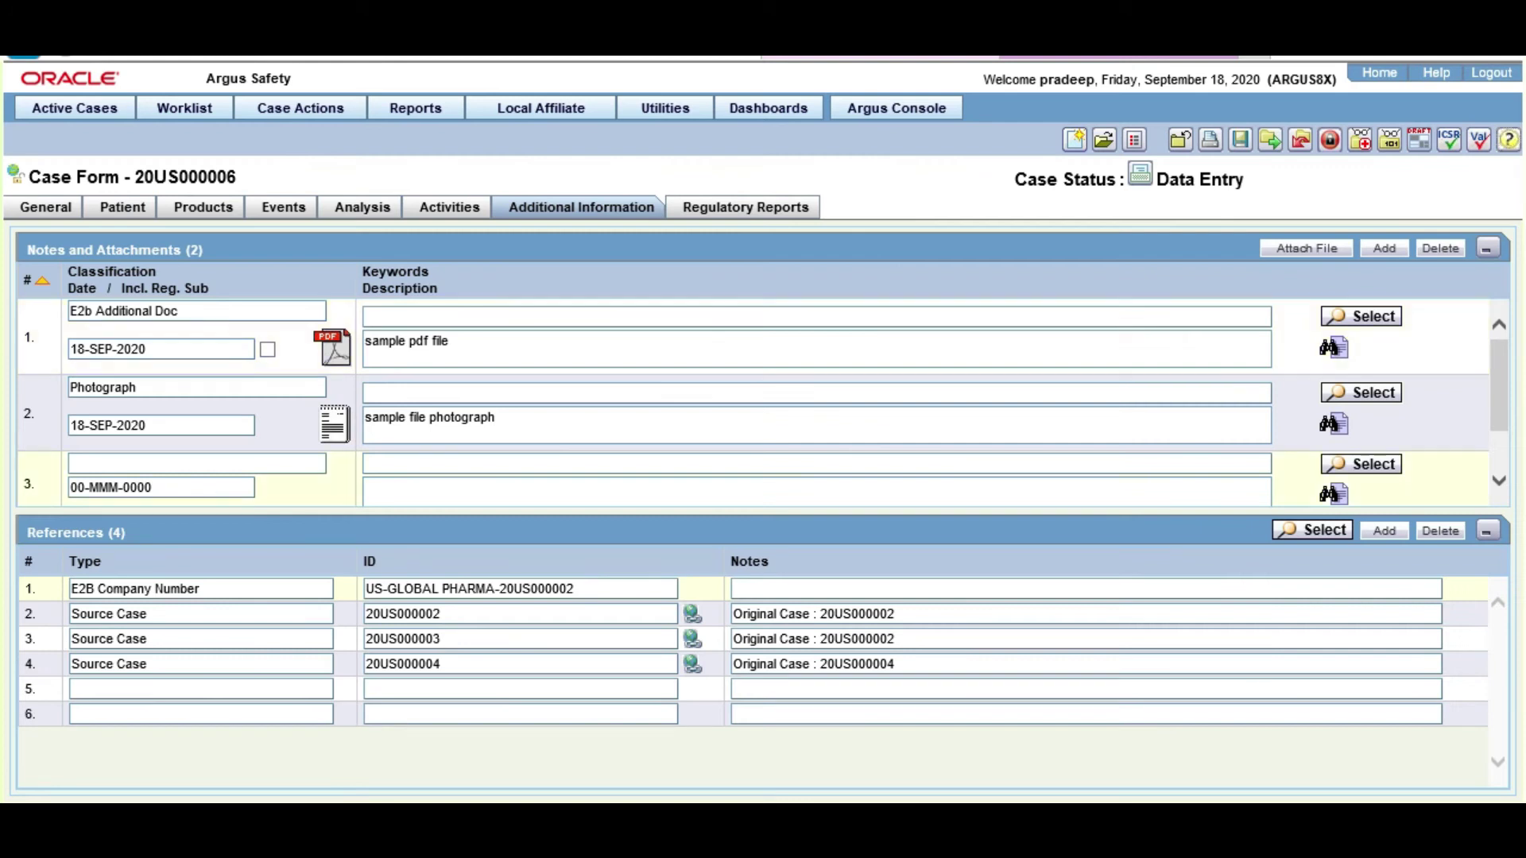
# Classify the third Notes and Attachments row as ECG strips with the description "sample ecg strip".
pyautogui.click(175, 463)
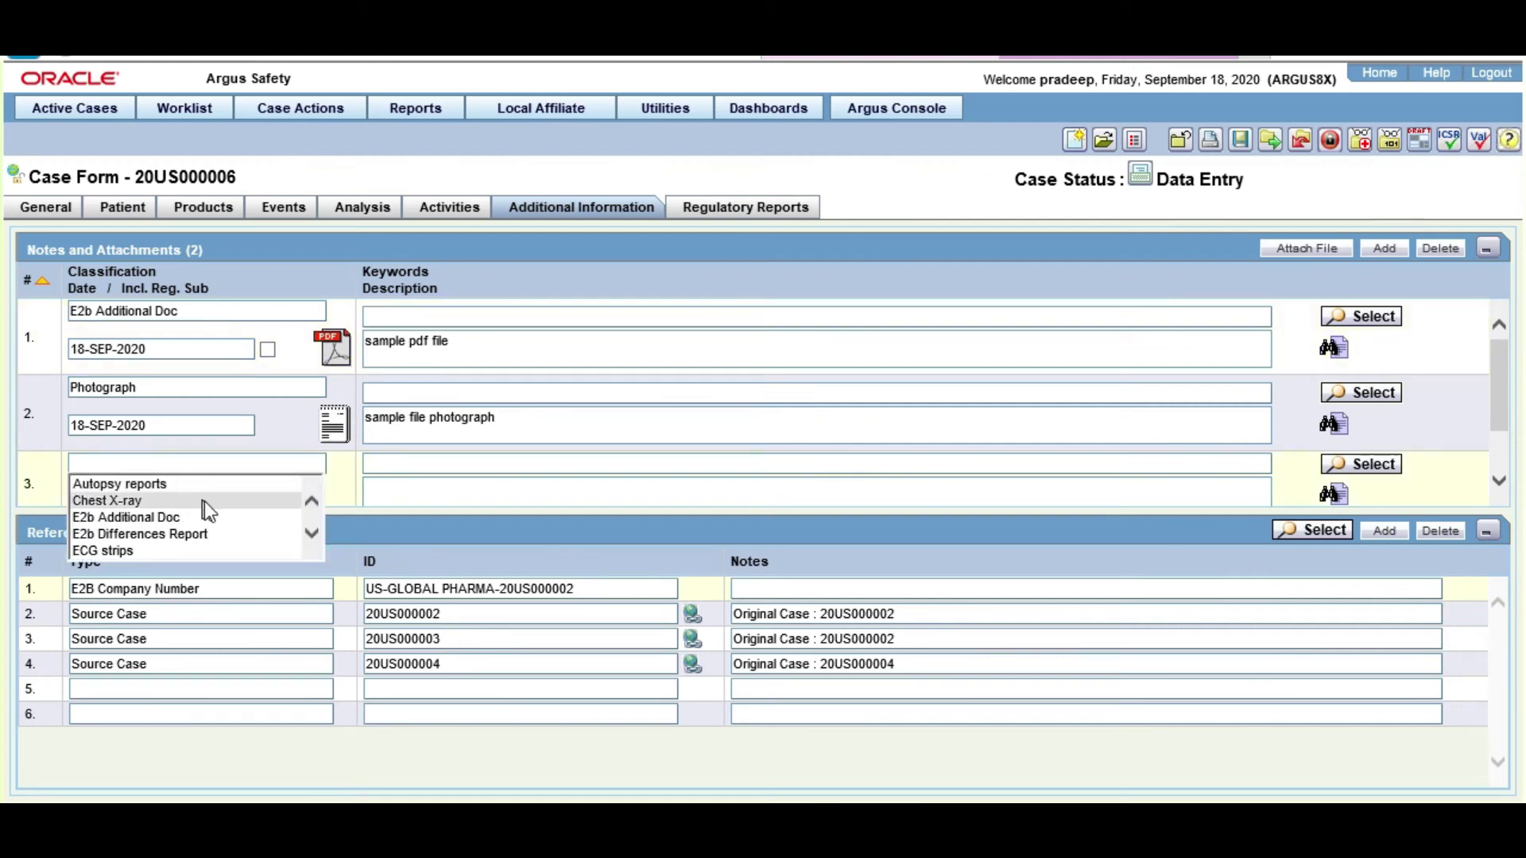
pyautogui.scroll(-1, 256, 535)
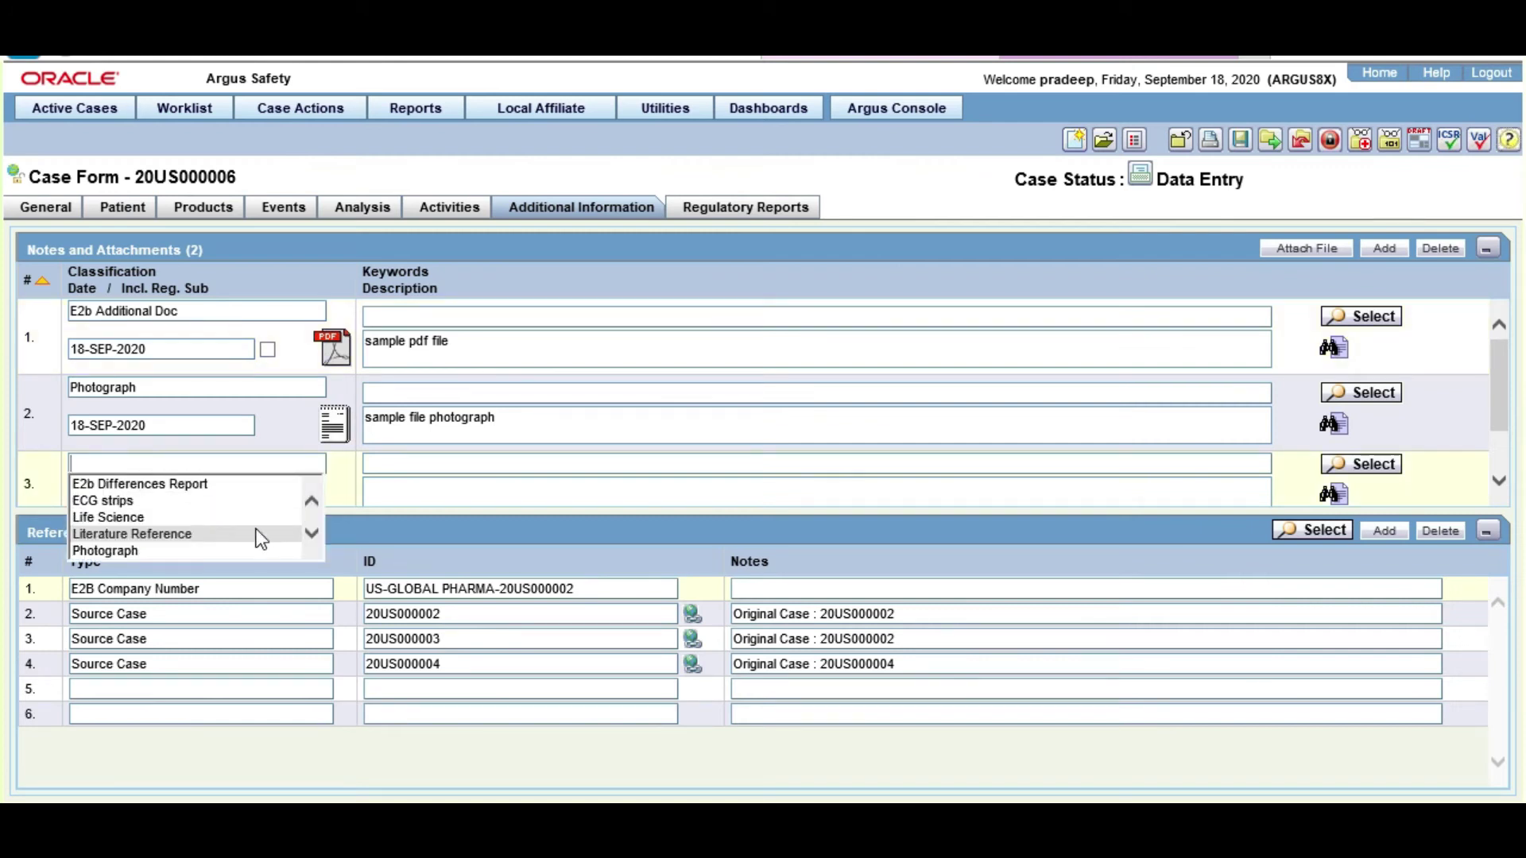
pyautogui.click(146, 502)
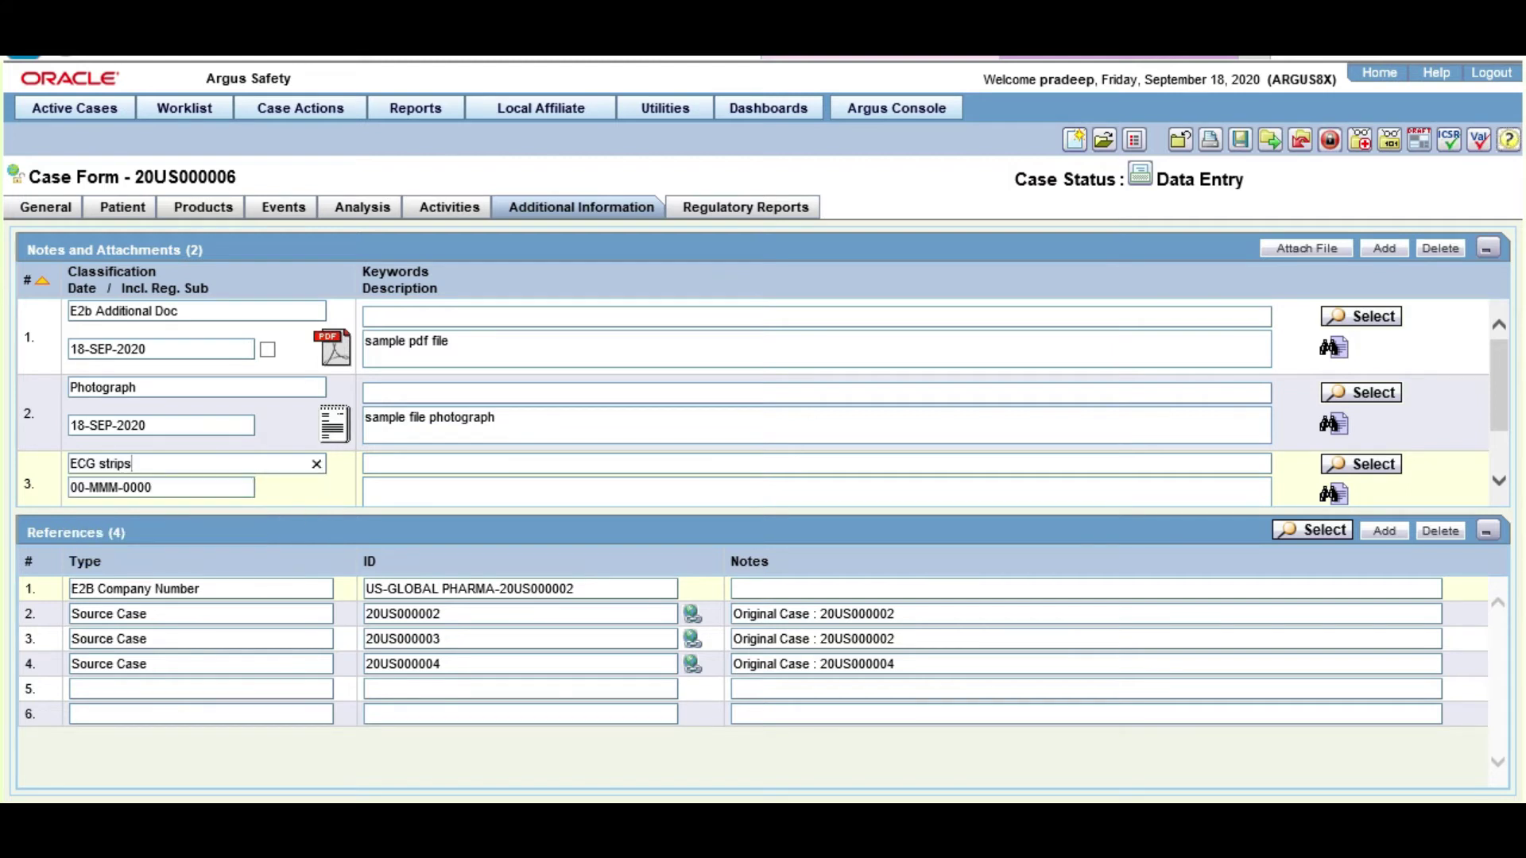
pyautogui.write('sample ecg strip')
# Try to attach Sample.ppt from the Sample folder to the ECG strips row.
pyautogui.click(1304, 249)
pyautogui.click(700, 443)
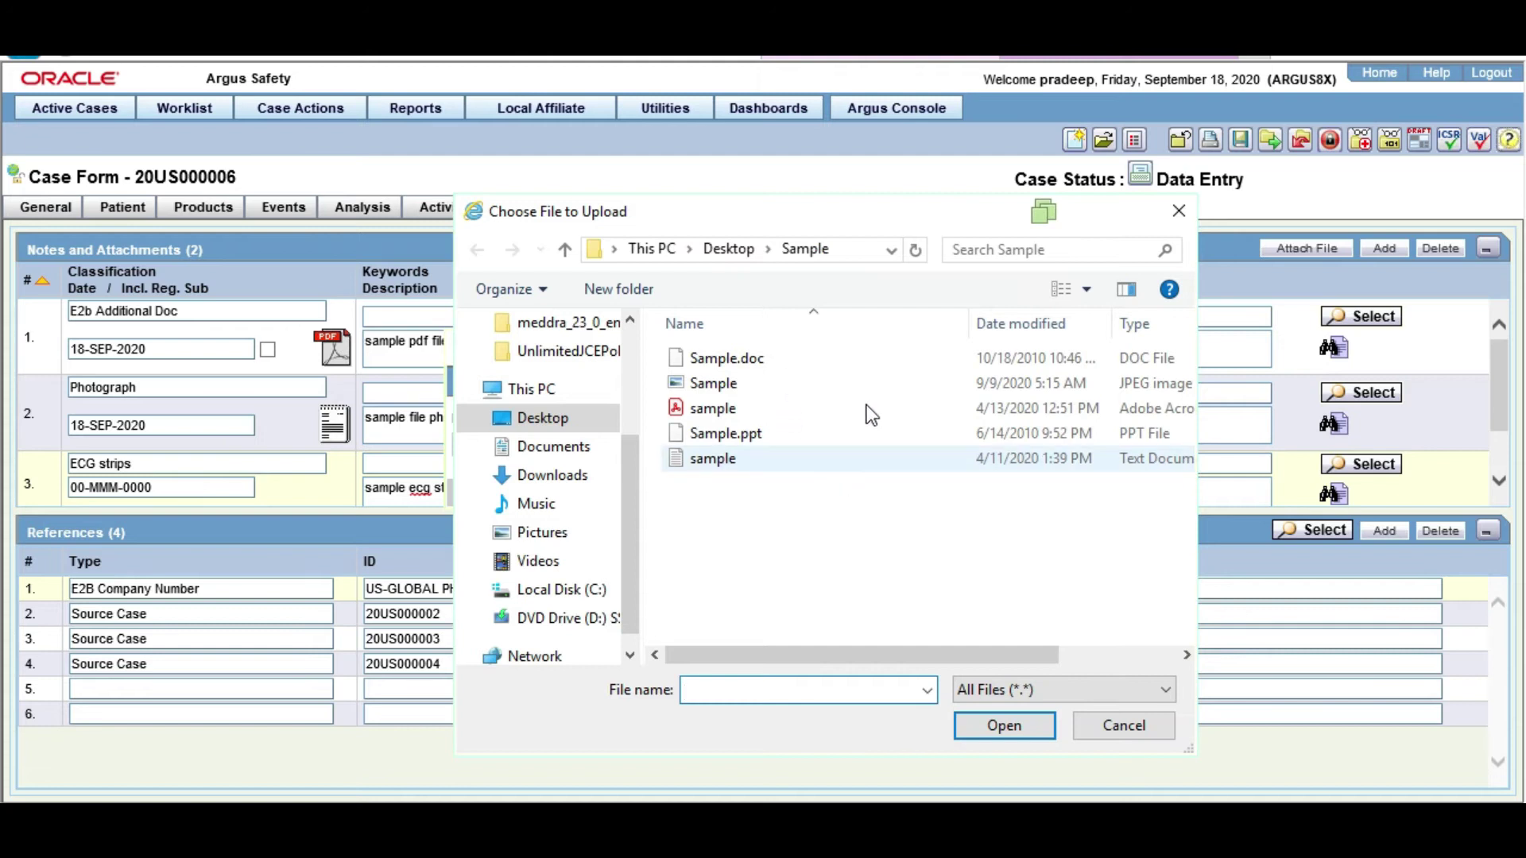
pyautogui.click(784, 435)
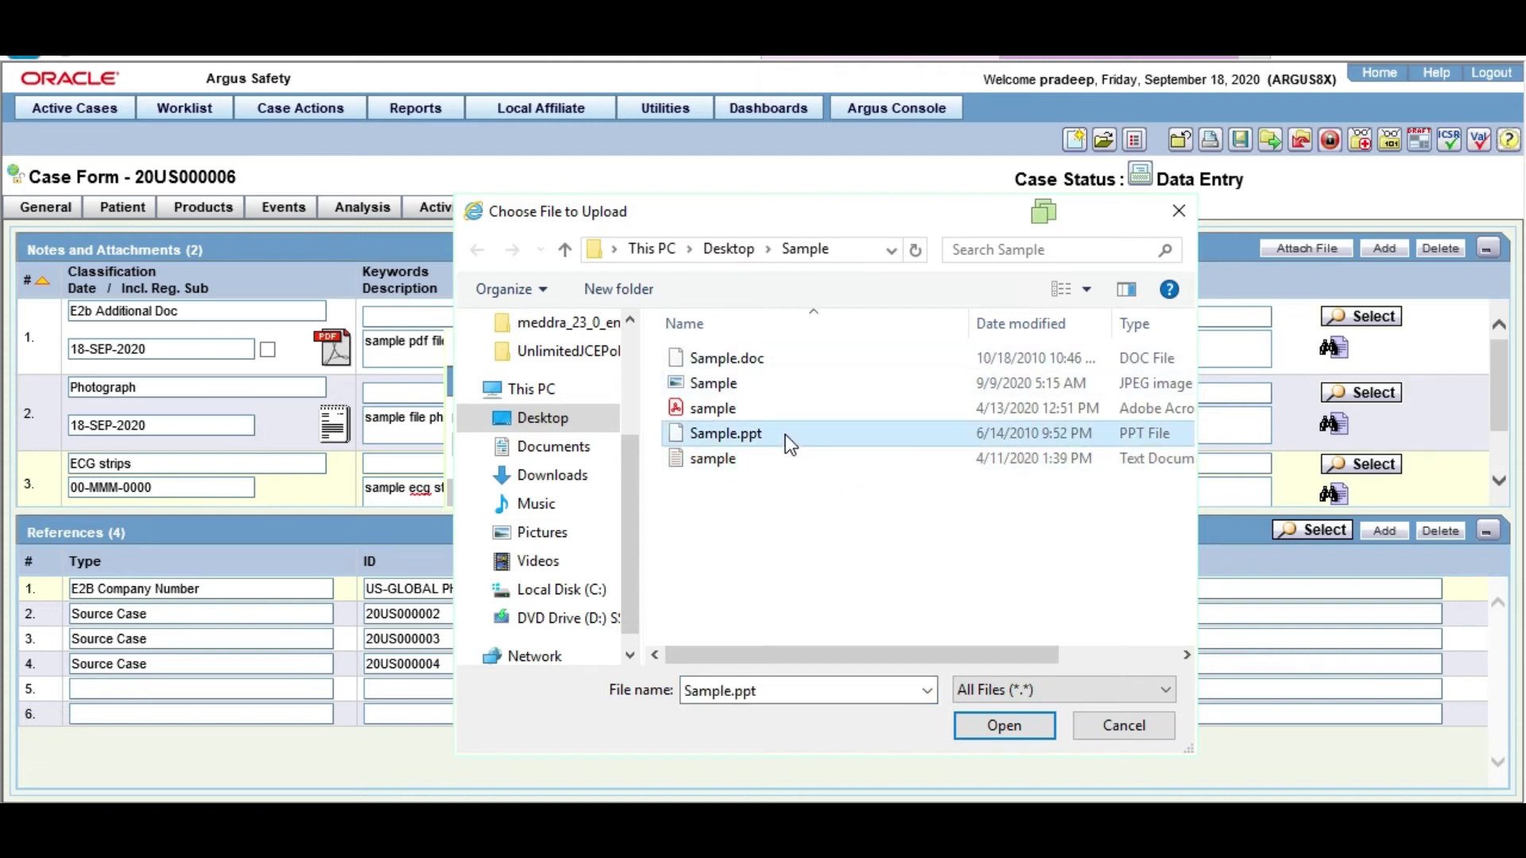
pyautogui.click(1004, 728)
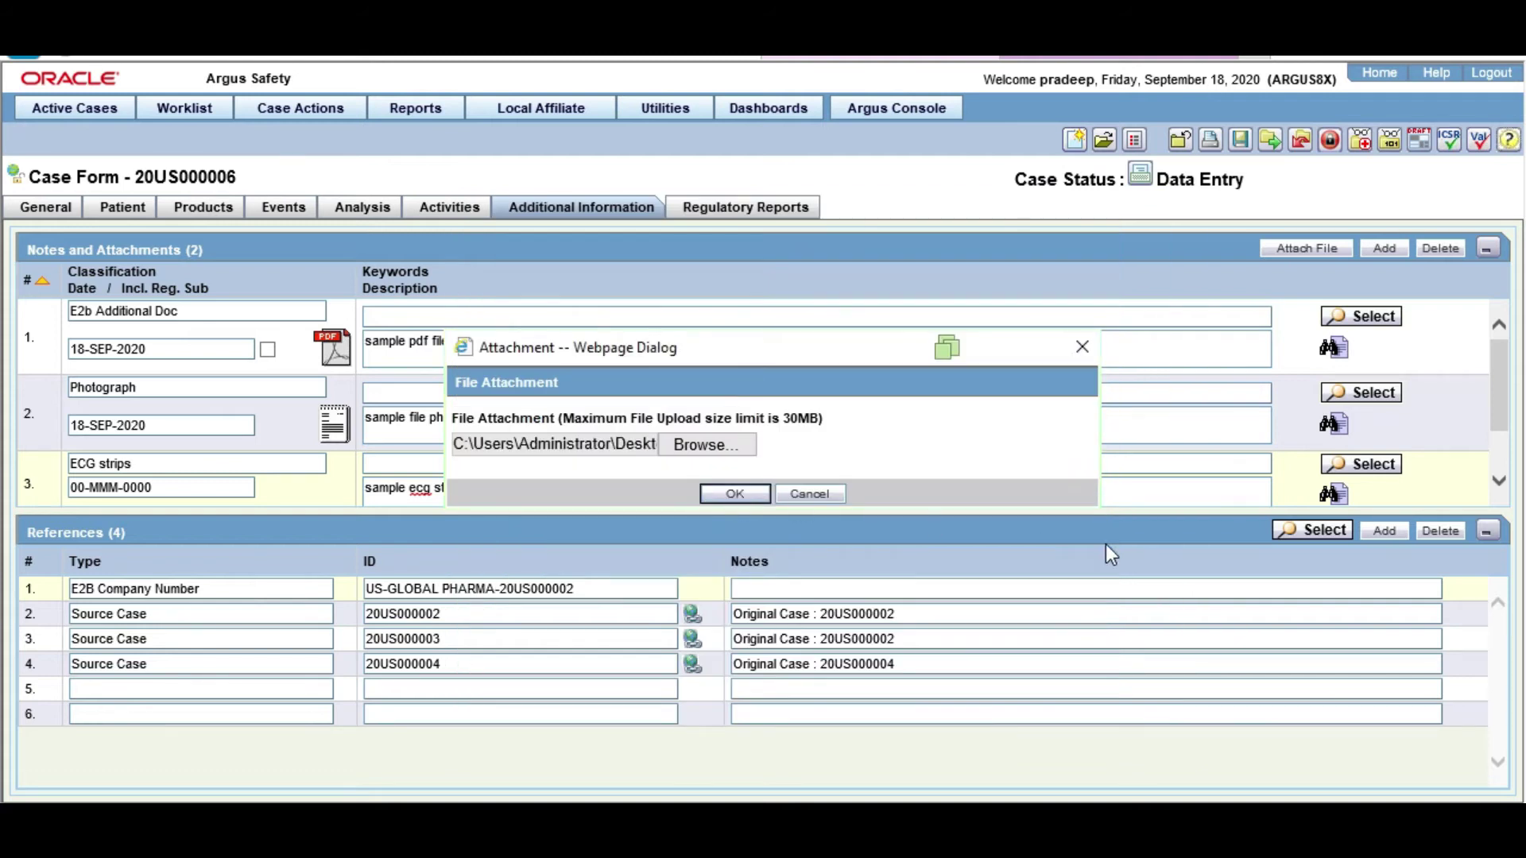
pyautogui.press('Return')
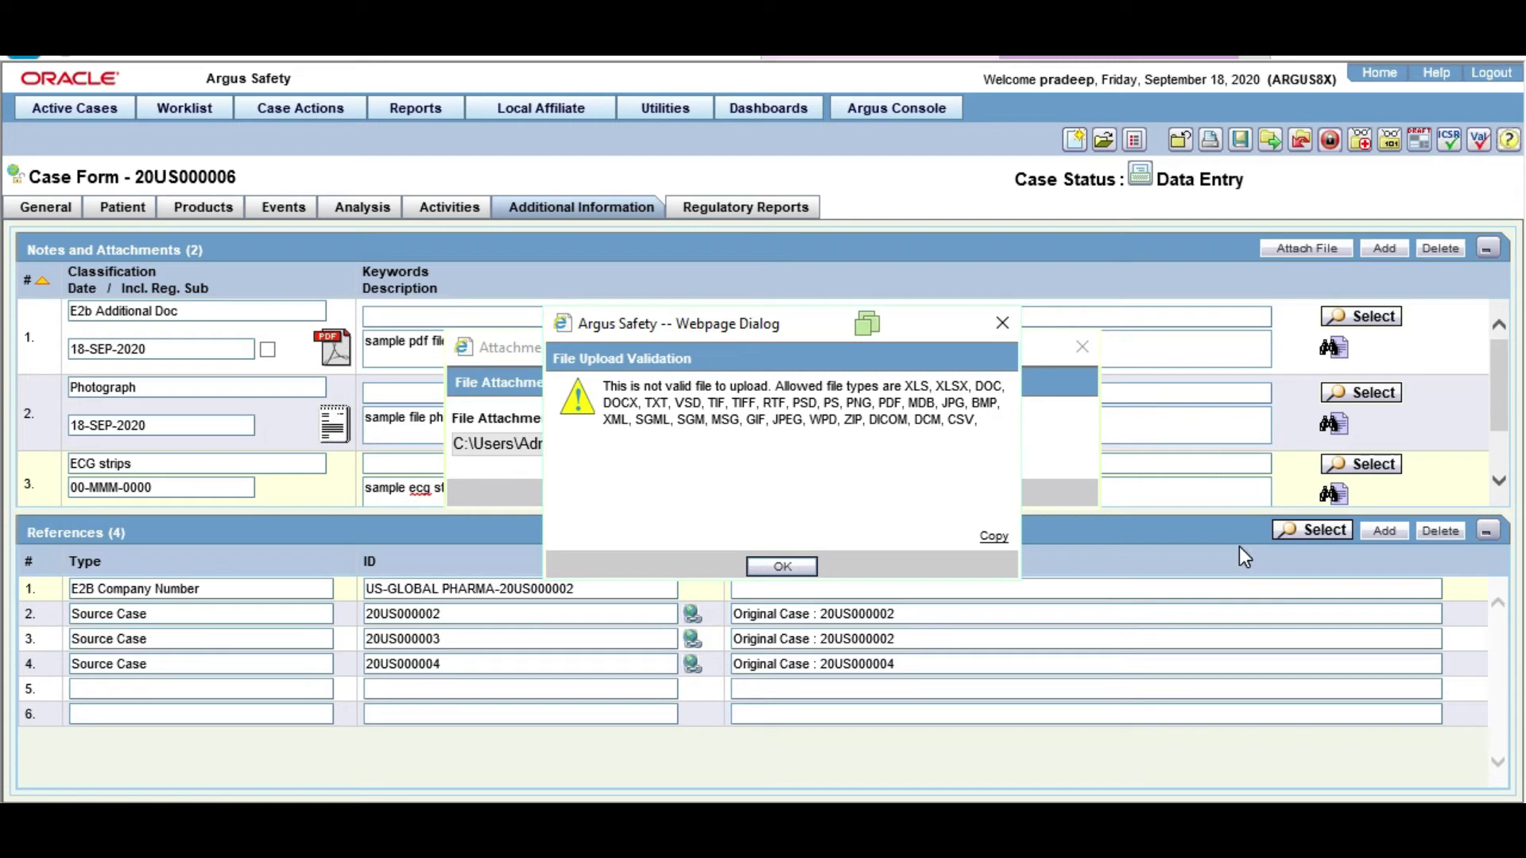
pyautogui.click(786, 566)
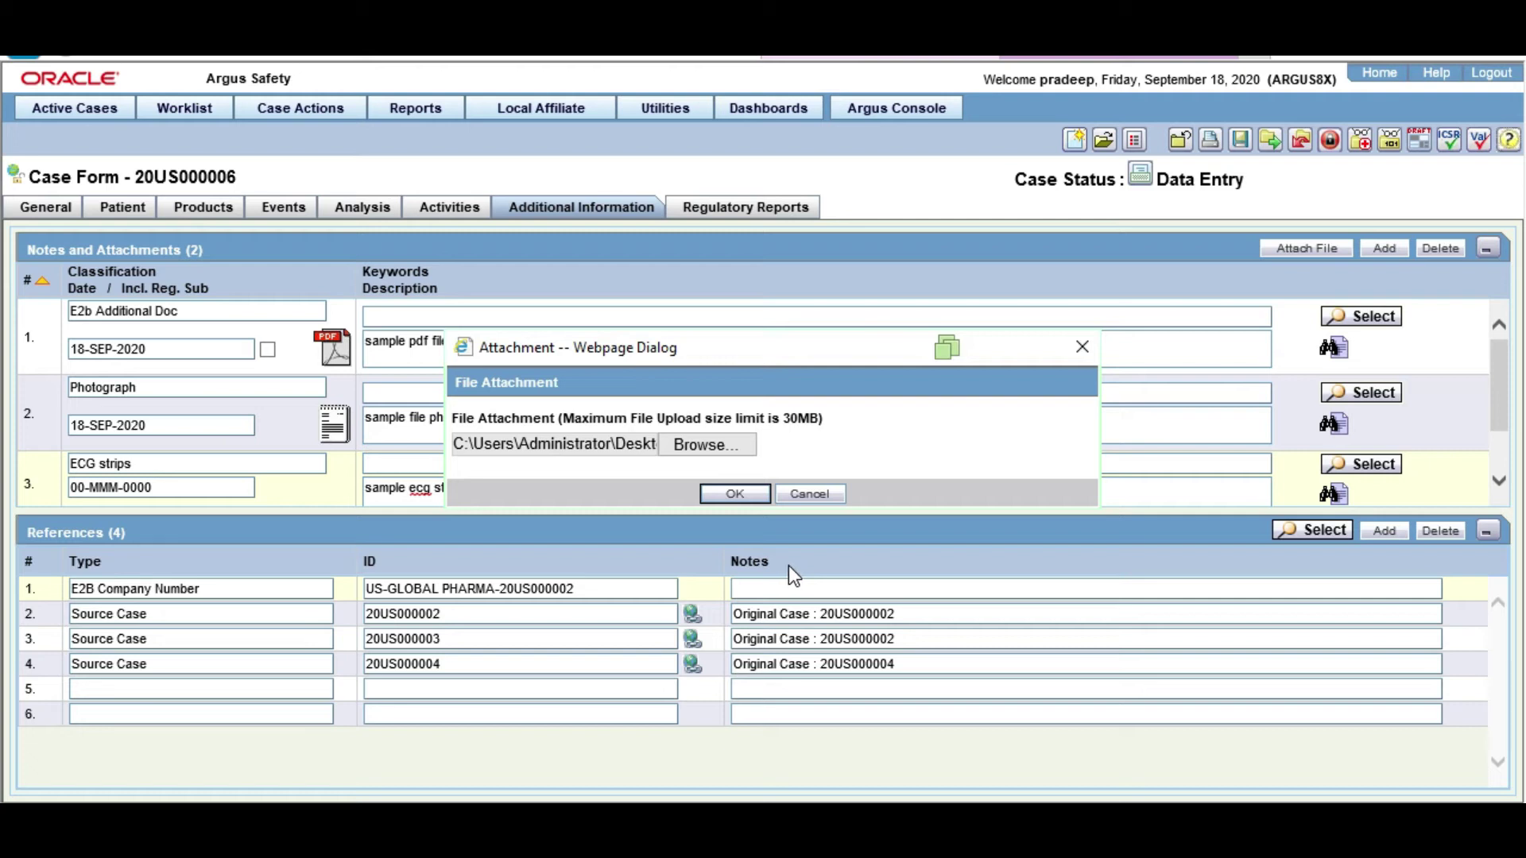
pyautogui.click(809, 494)
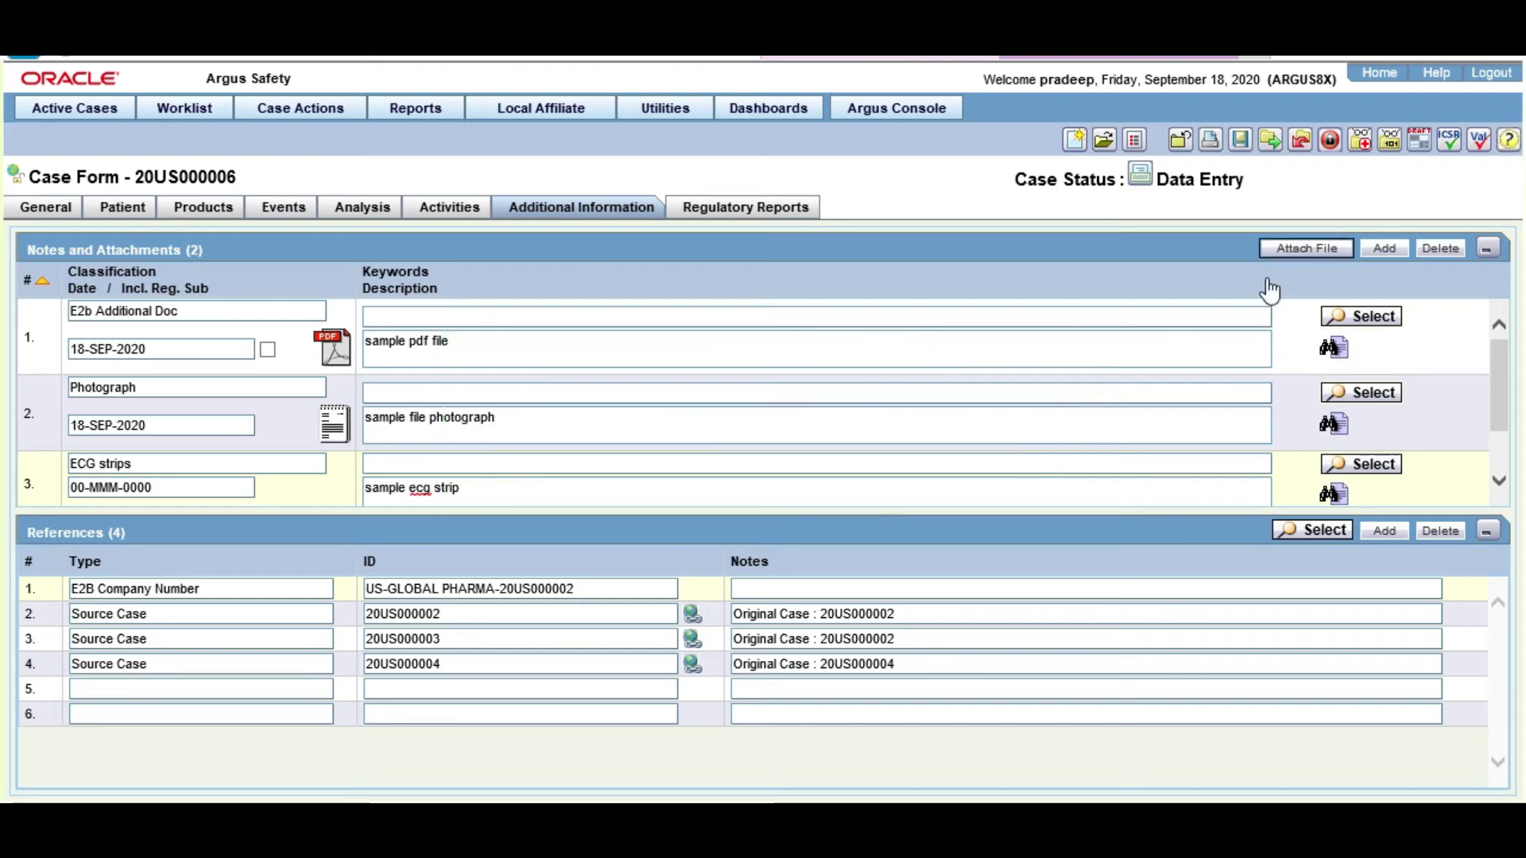
# Attach Sample.doc from the Sample folder to the ECG strips row.
pyautogui.click(1305, 248)
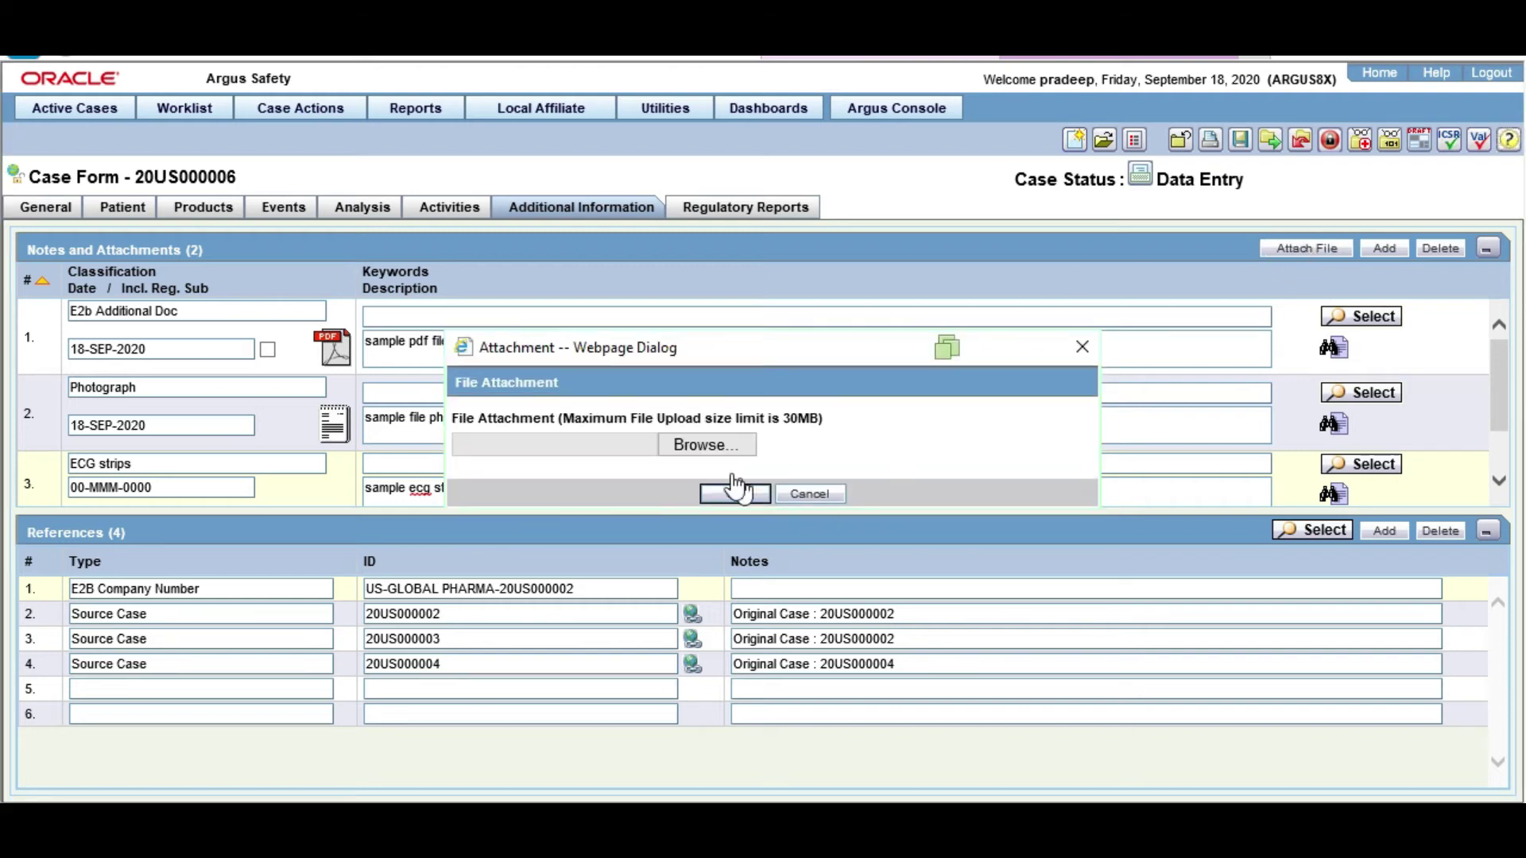
pyautogui.click(723, 445)
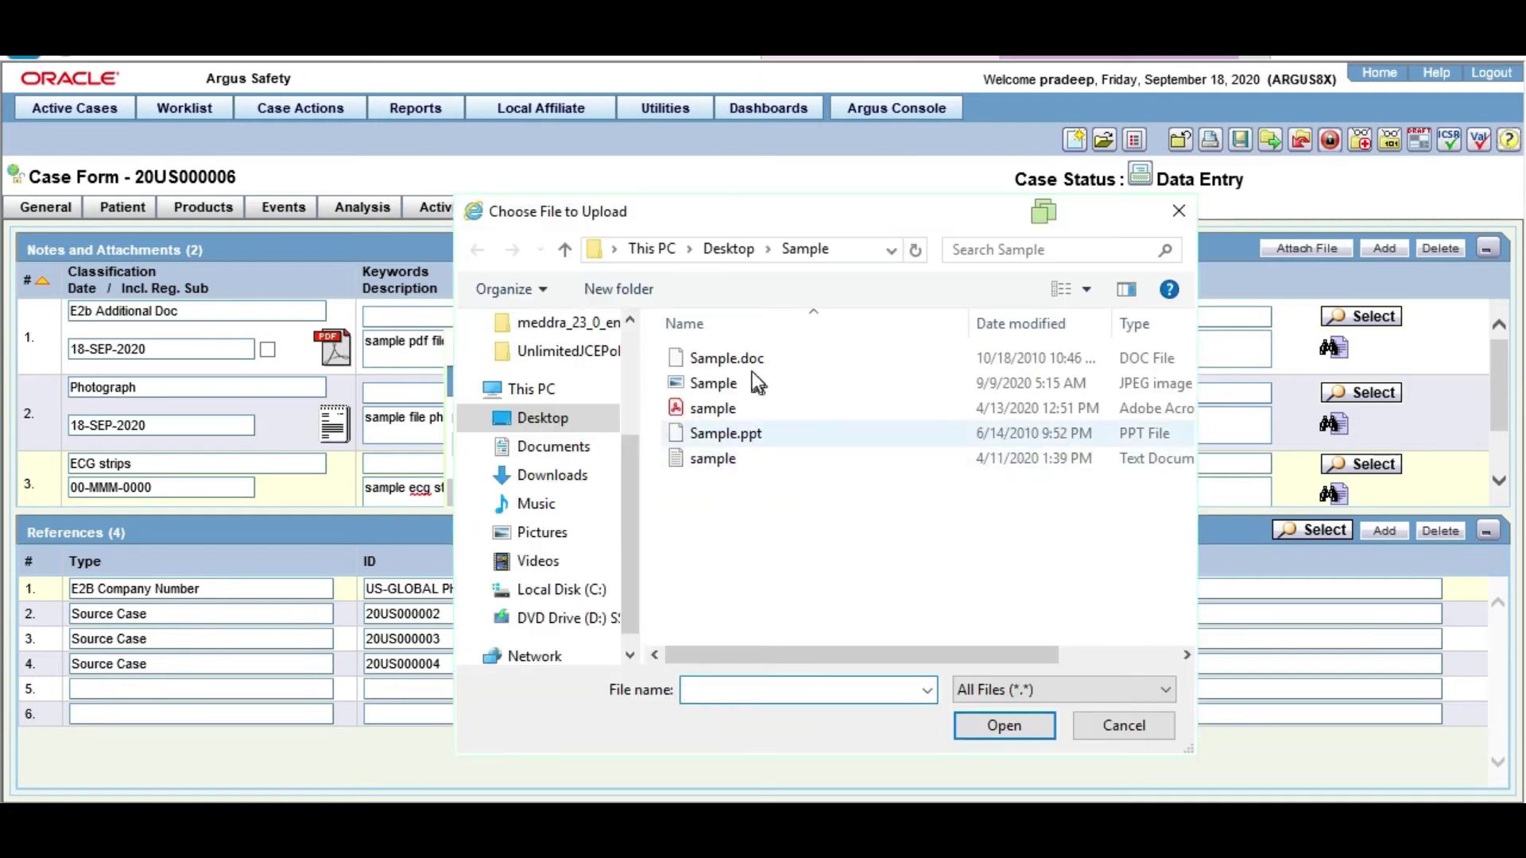
pyautogui.click(727, 359)
pyautogui.click(1004, 725)
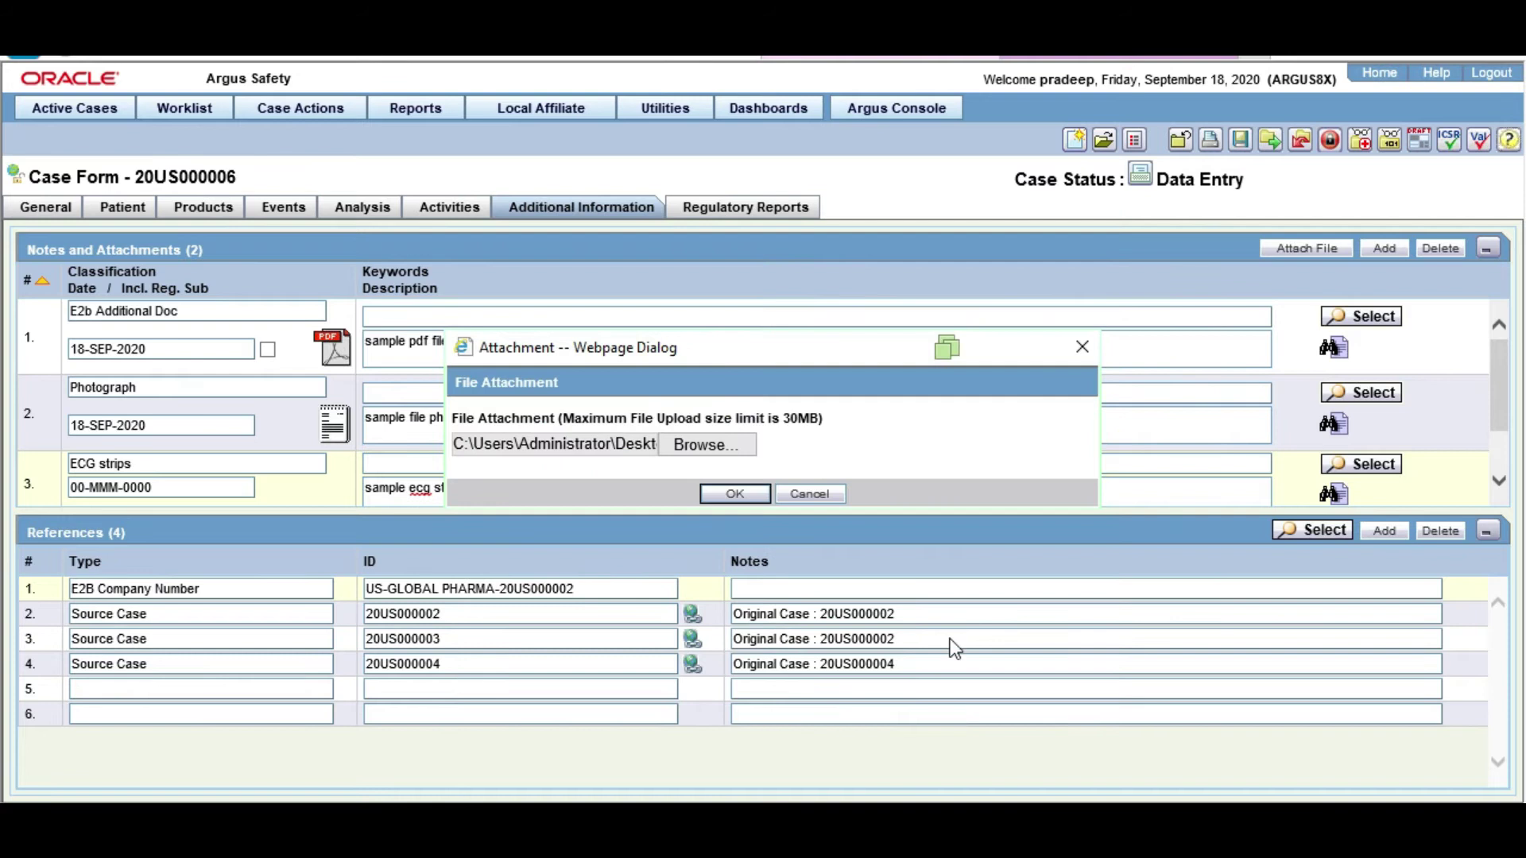
pyautogui.click(735, 493)
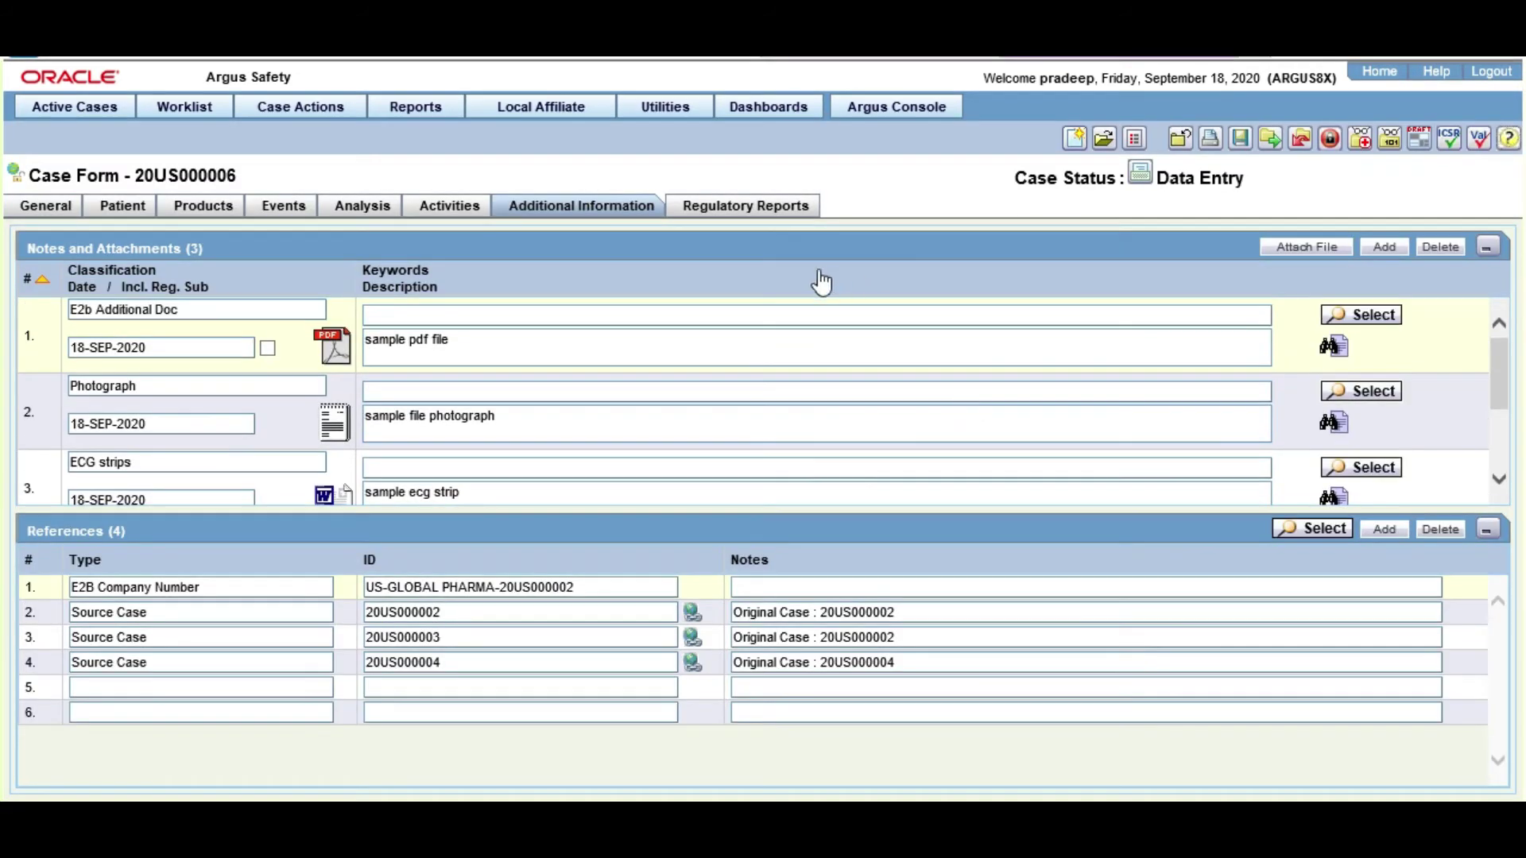
# Start a new expedited report for the case with product Volini 100 ml Spray US and its United States marketed drug license.
pyautogui.click(747, 206)
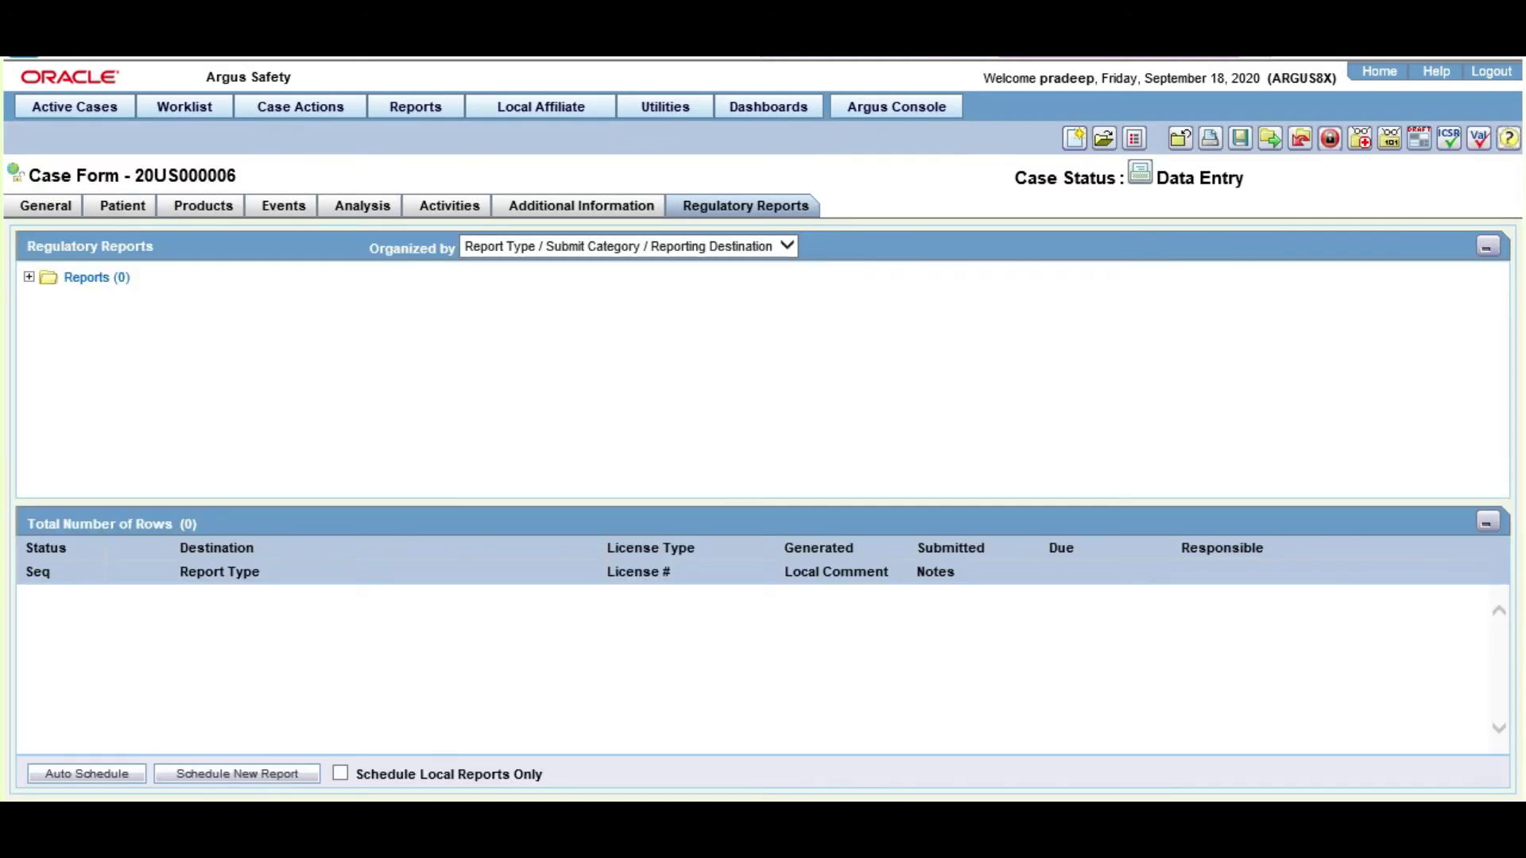
pyautogui.click(229, 775)
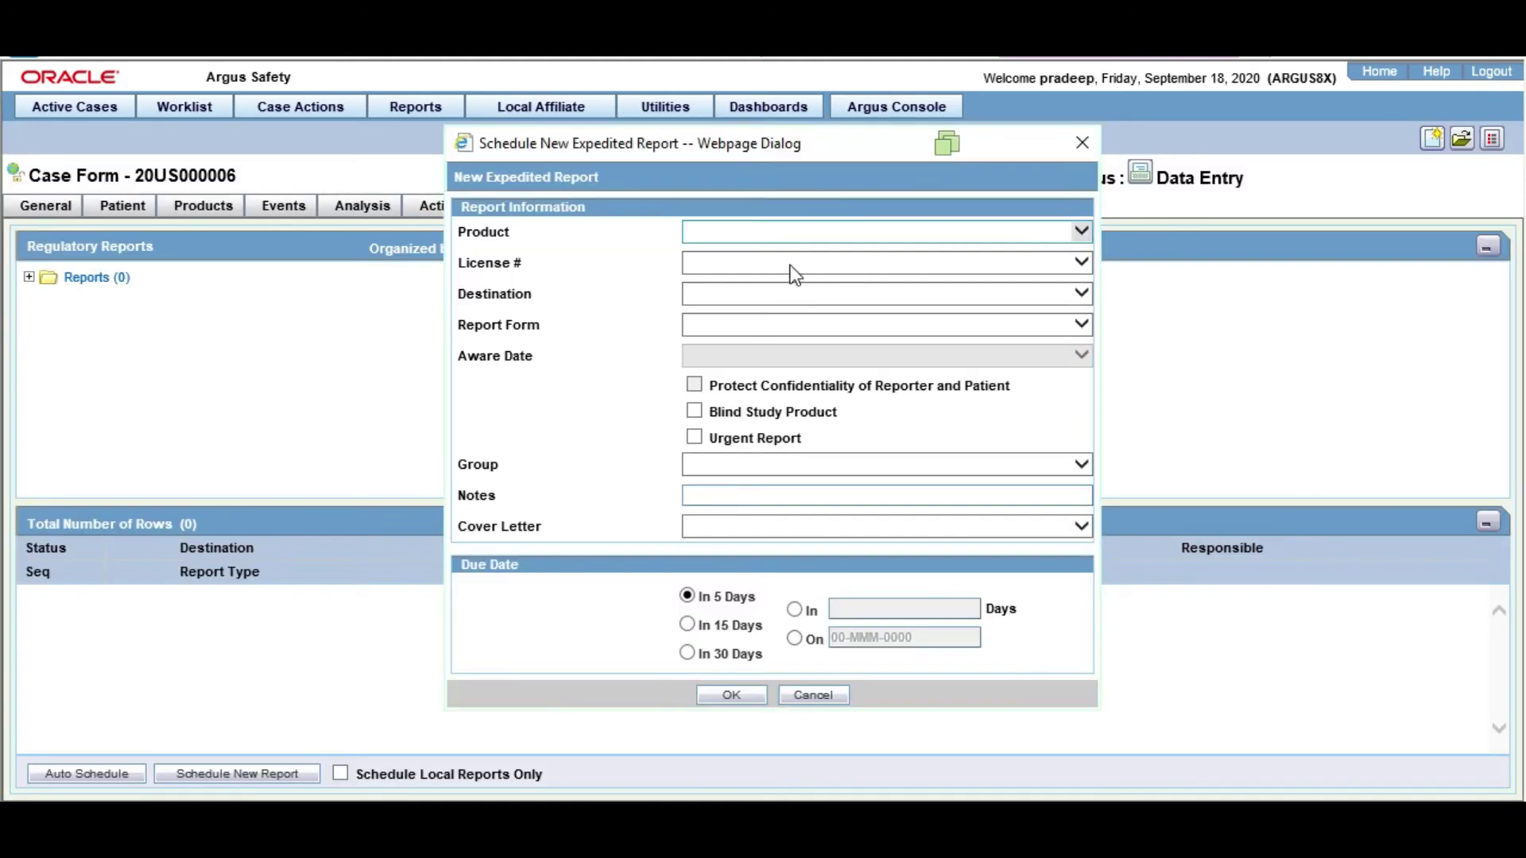
pyautogui.click(790, 240)
pyautogui.click(795, 256)
pyautogui.click(795, 263)
pyautogui.click(767, 296)
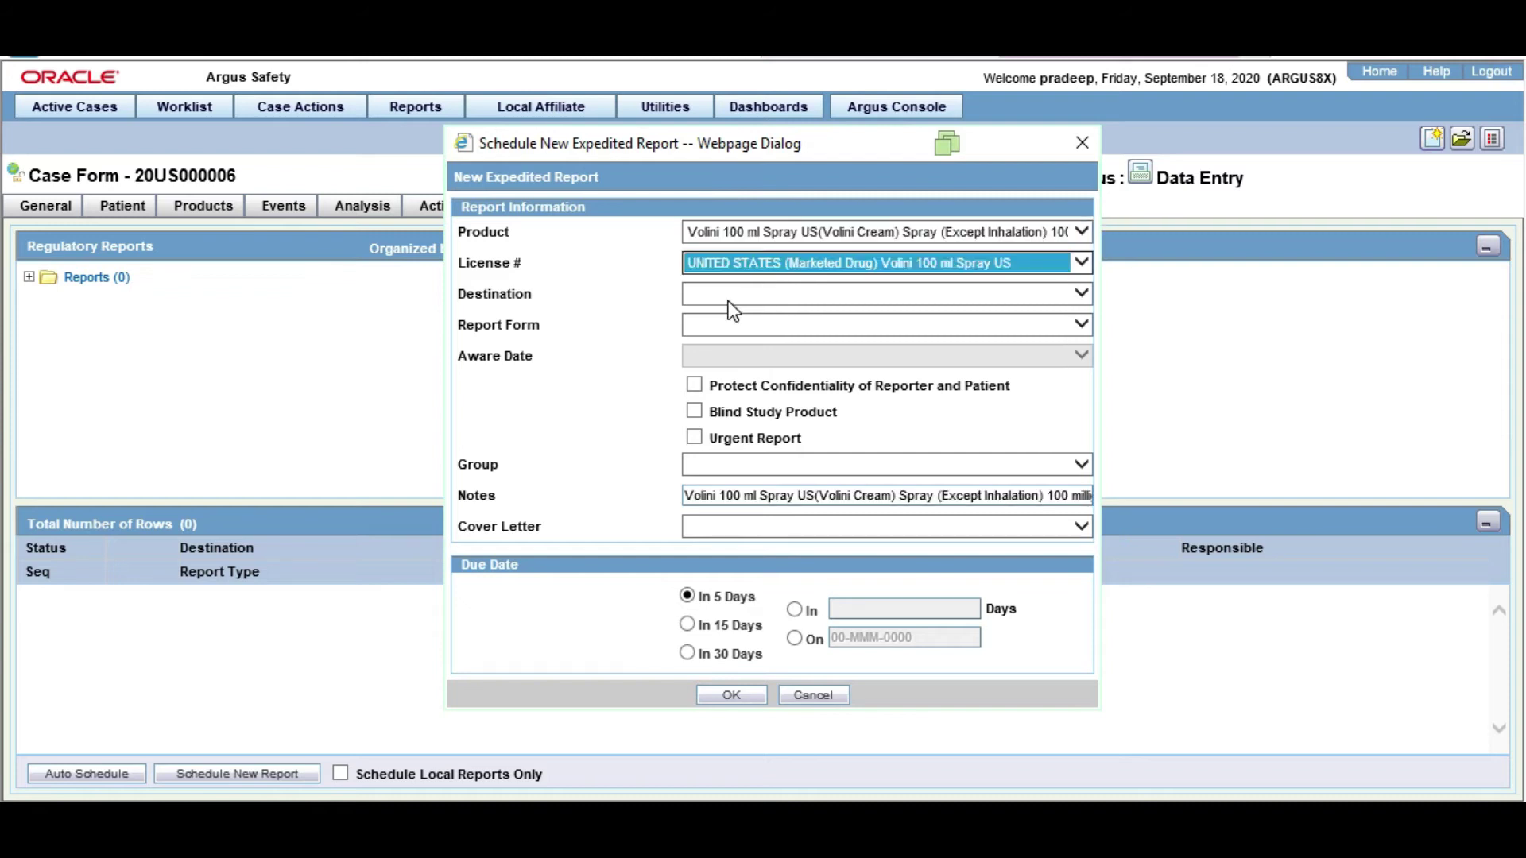
# Set the expedited report's destination to Times Pharma and its report form to E2B, and schedule it.
pyautogui.click(731, 293)
pyautogui.click(728, 306)
pyautogui.click(727, 326)
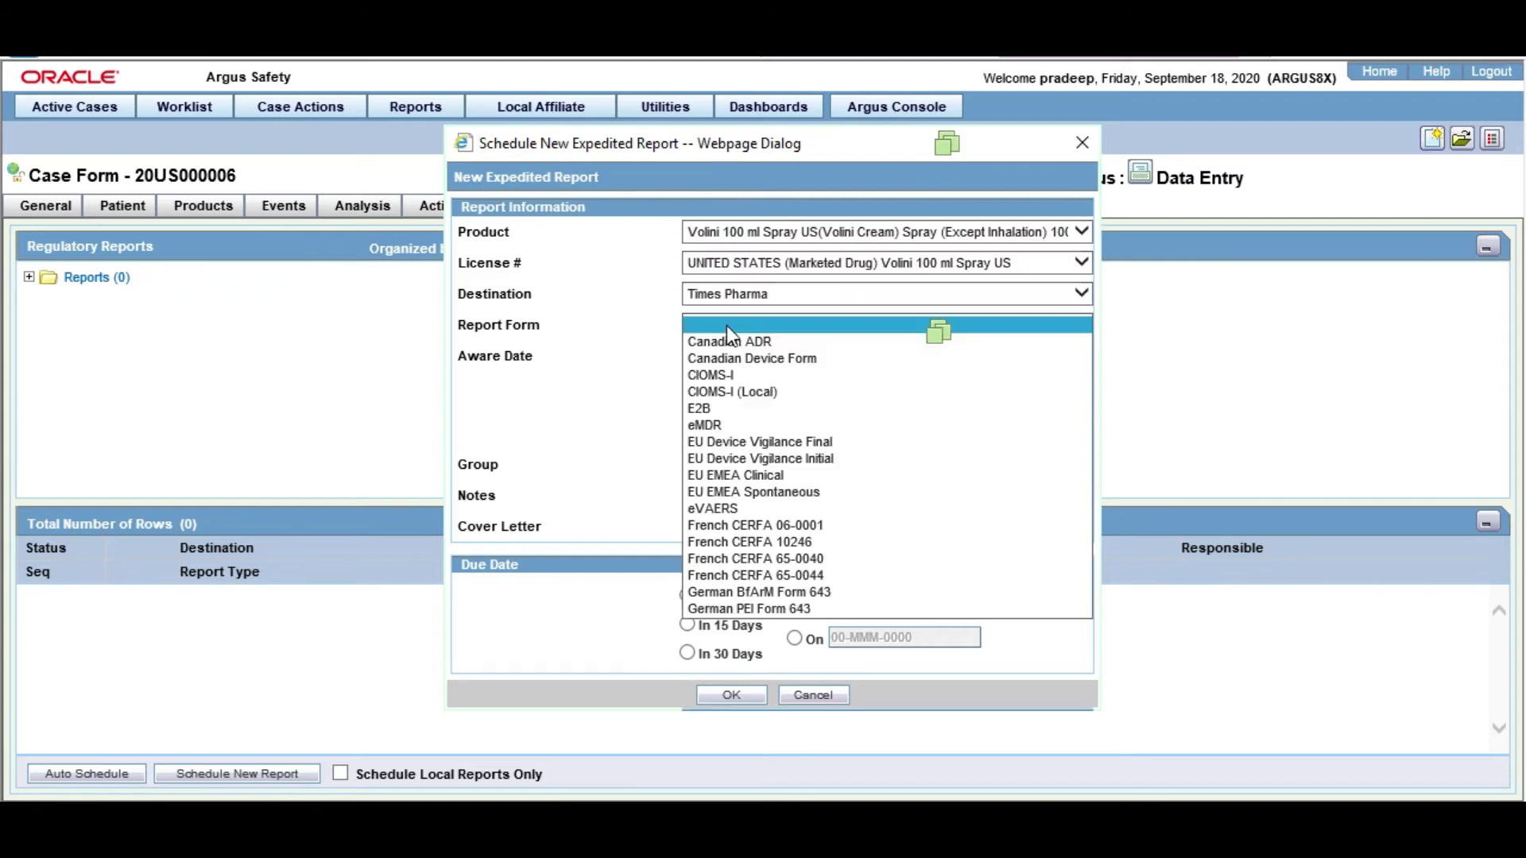
pyautogui.click(713, 407)
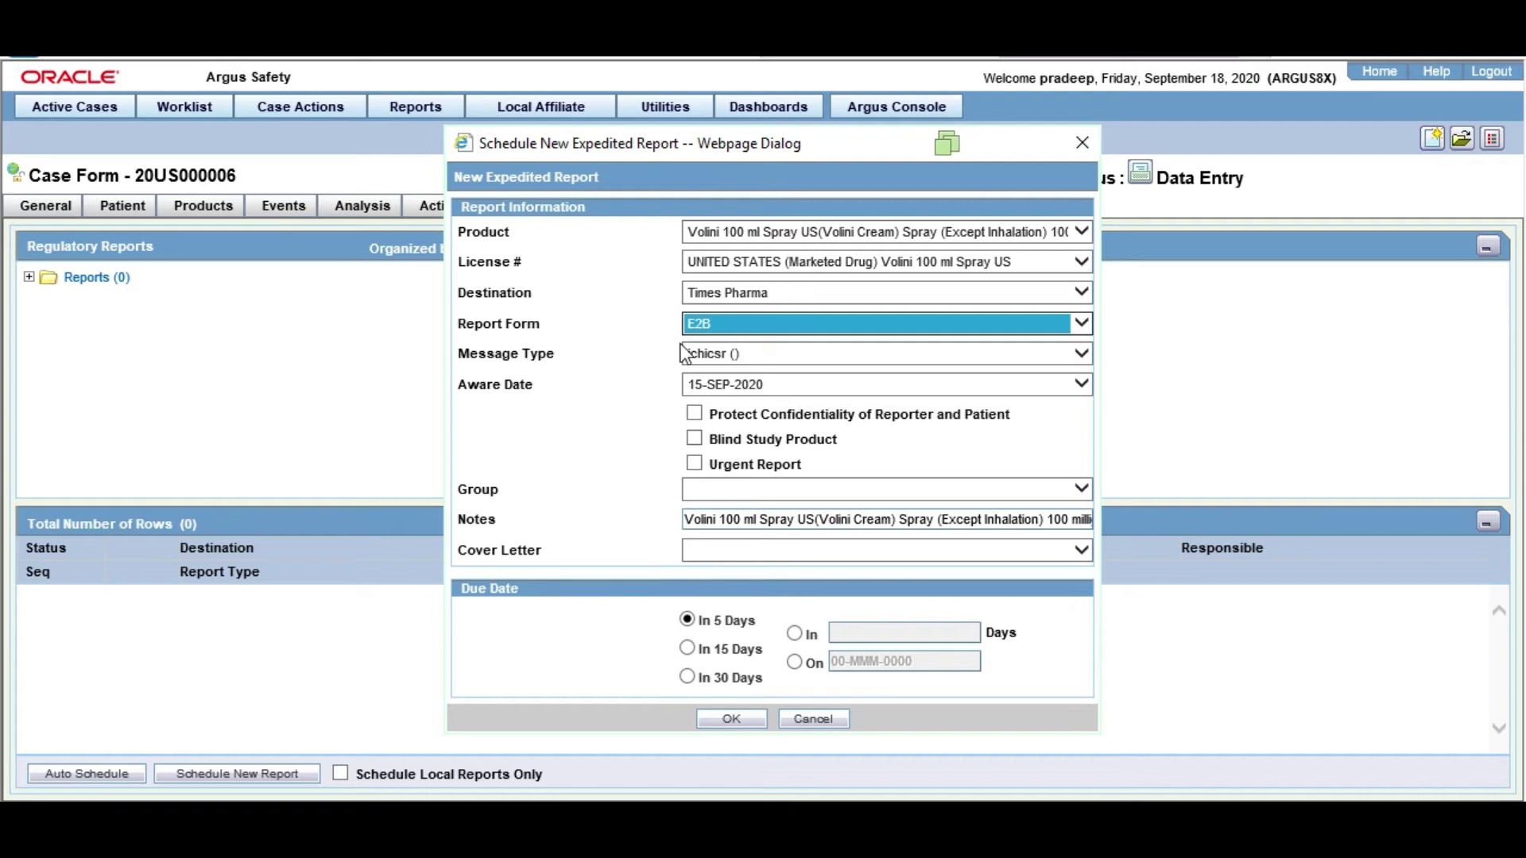
pyautogui.click(738, 717)
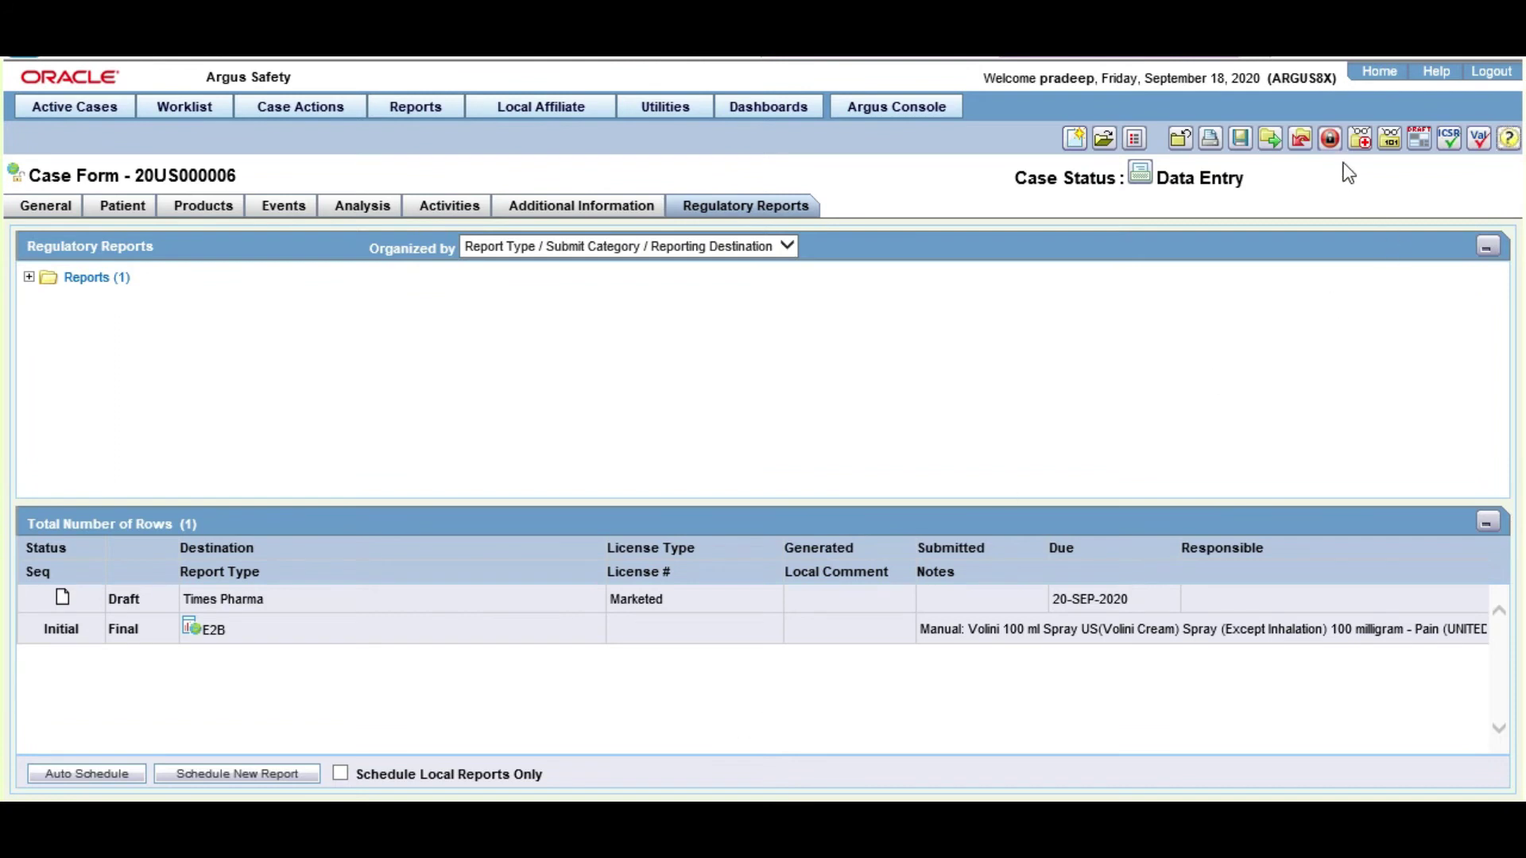
# Lock the case by entering the account password and the note "case locked".
pyautogui.click(1330, 140)
pyautogui.write('**********')
pyautogui.press('Tab')
pyautogui.write('case locked')
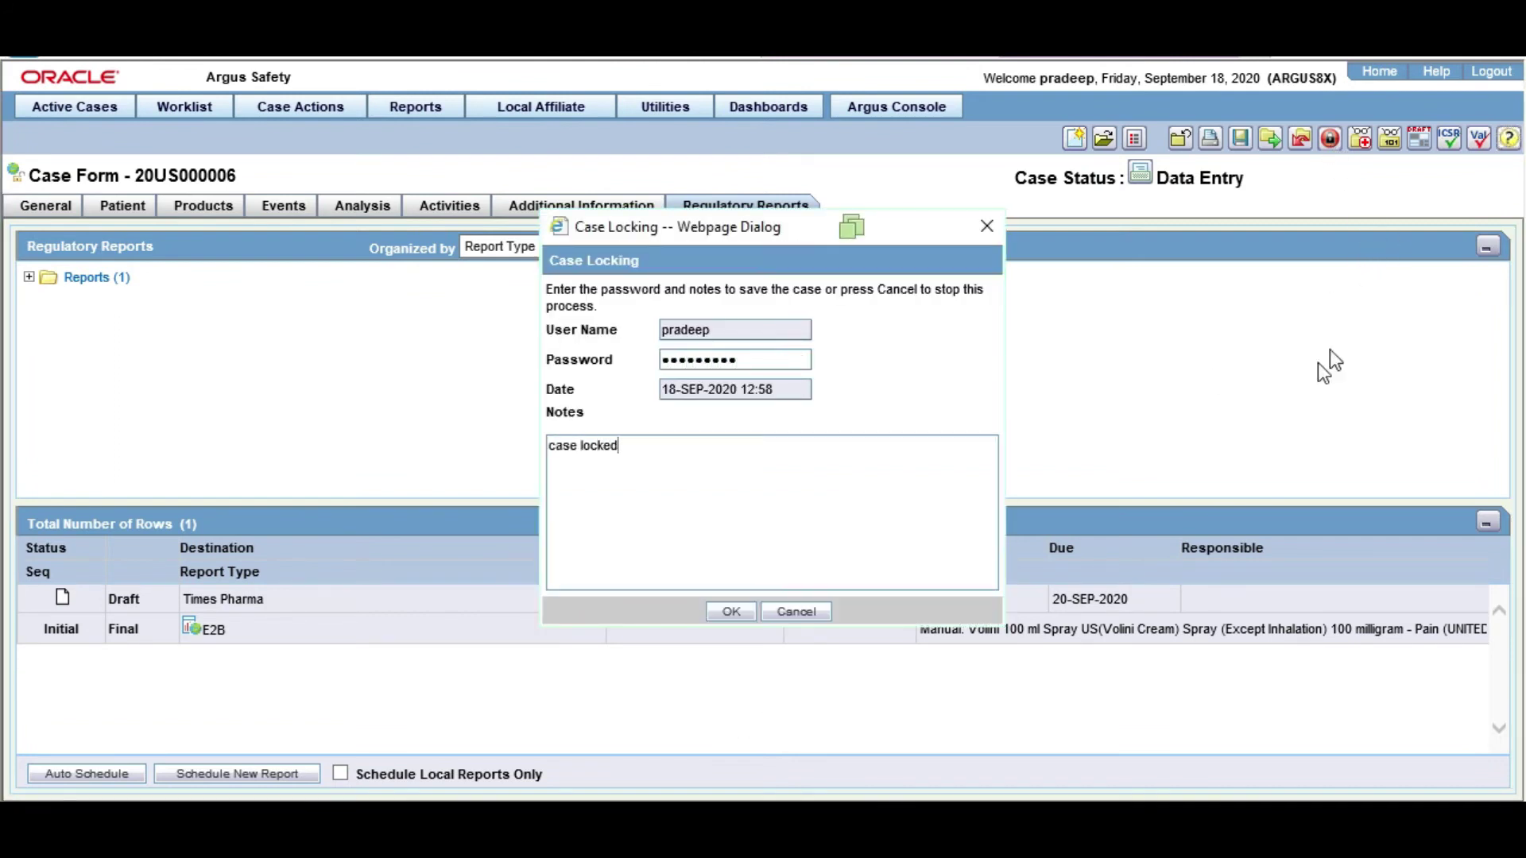
pyautogui.click(723, 617)
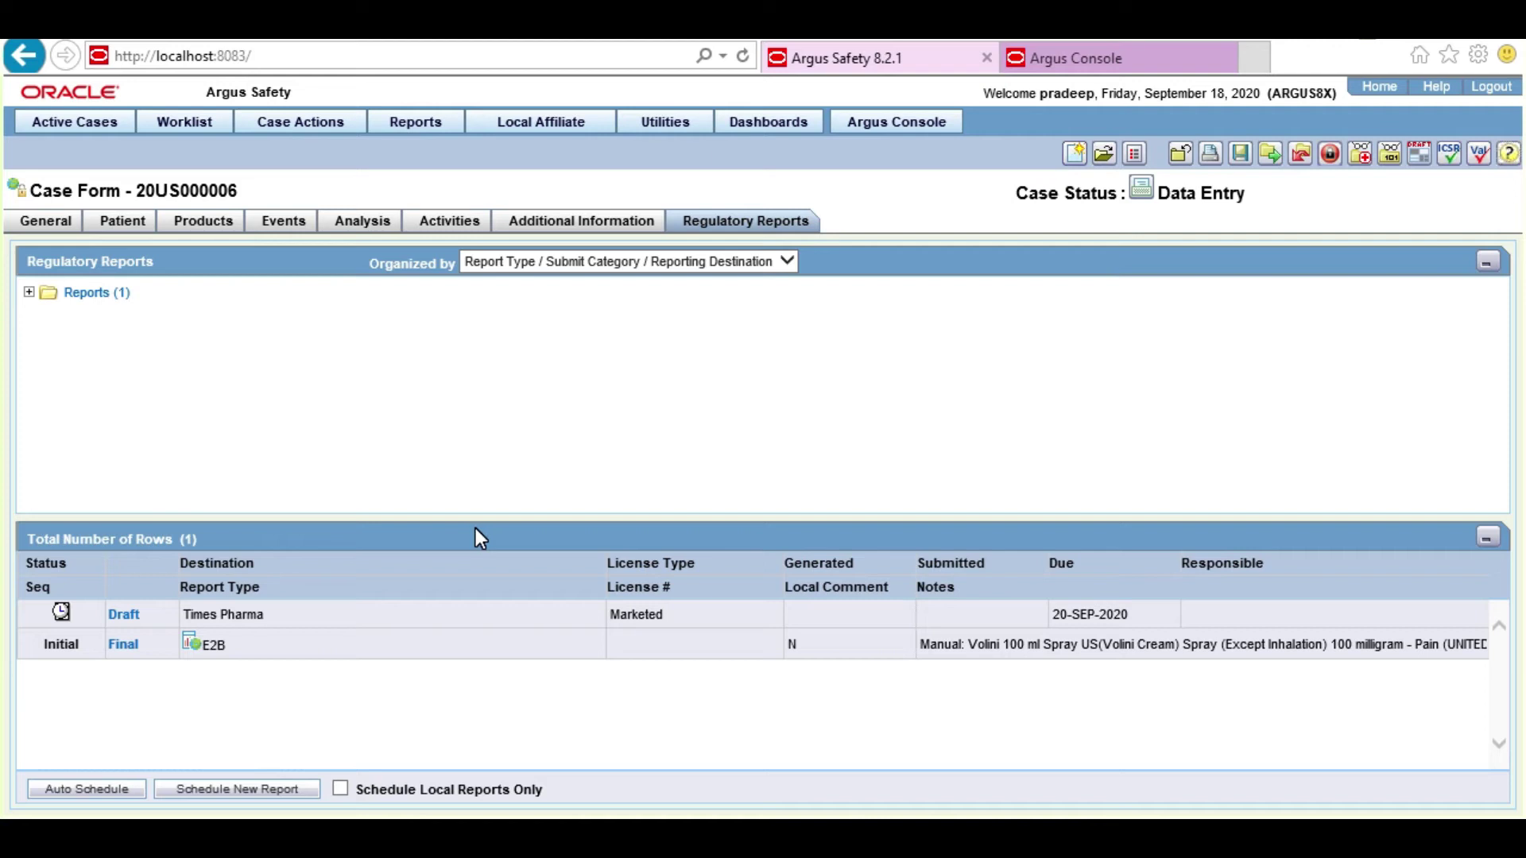
# Open the final Times Pharma E2B report in the ICSR Viewer's Decoded View and find the Documents Held by Sender section.
pyautogui.click(124, 647)
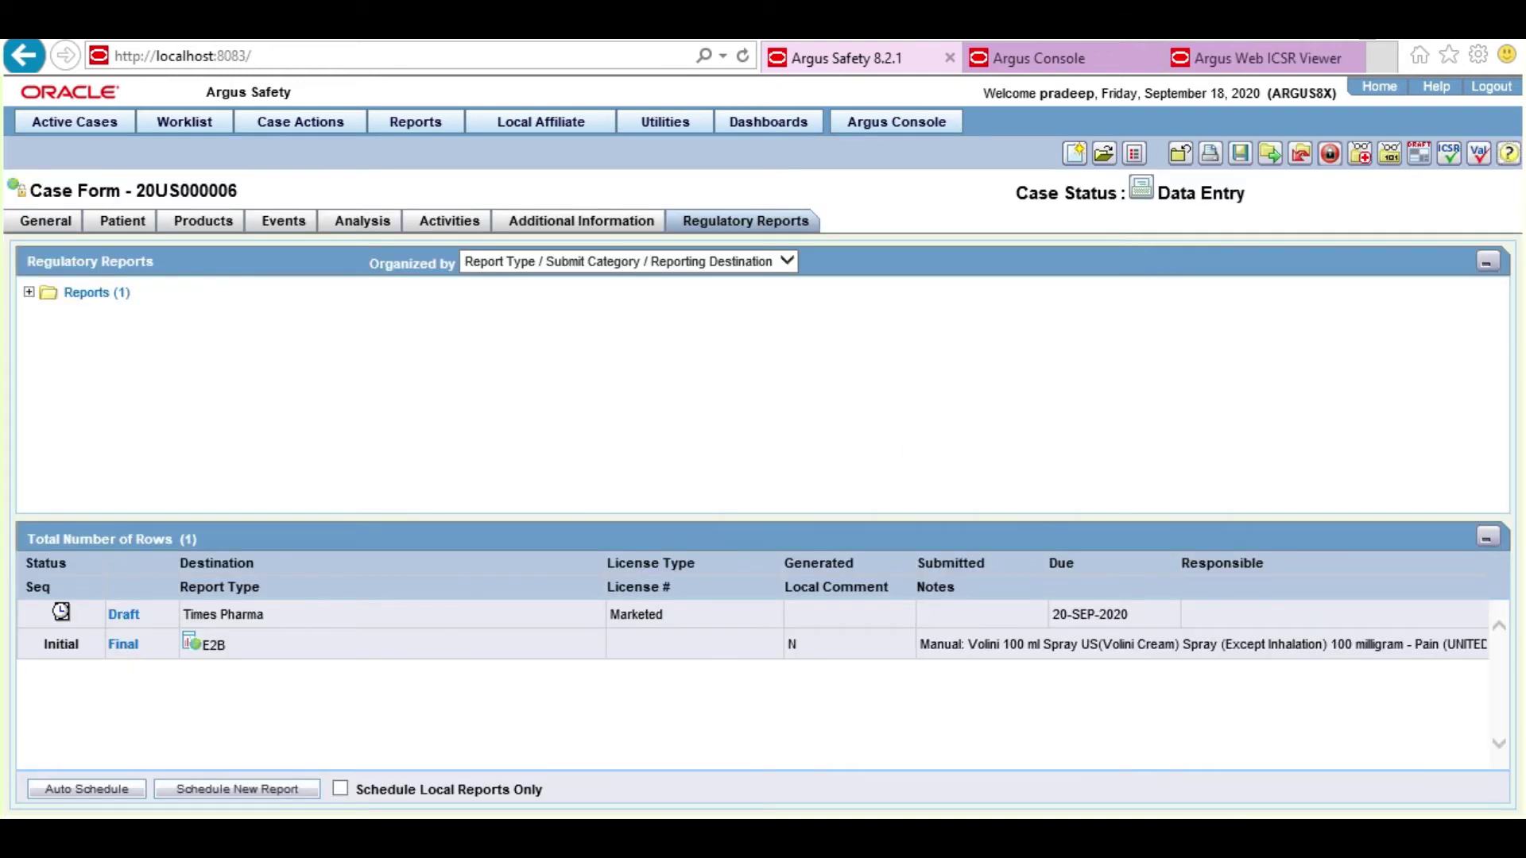
pyautogui.click(1286, 62)
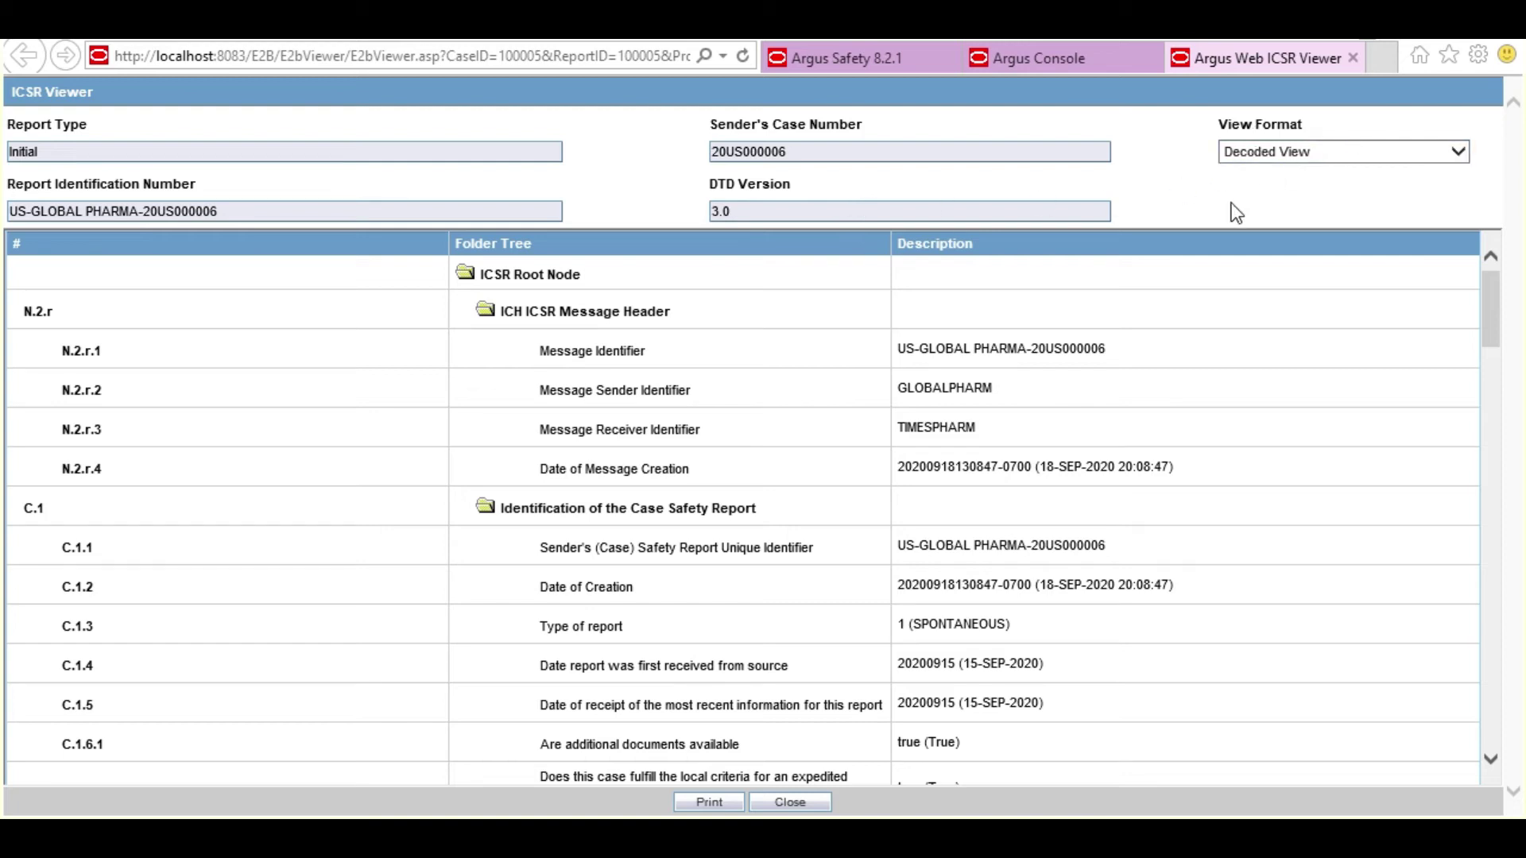
pyautogui.click(1458, 152)
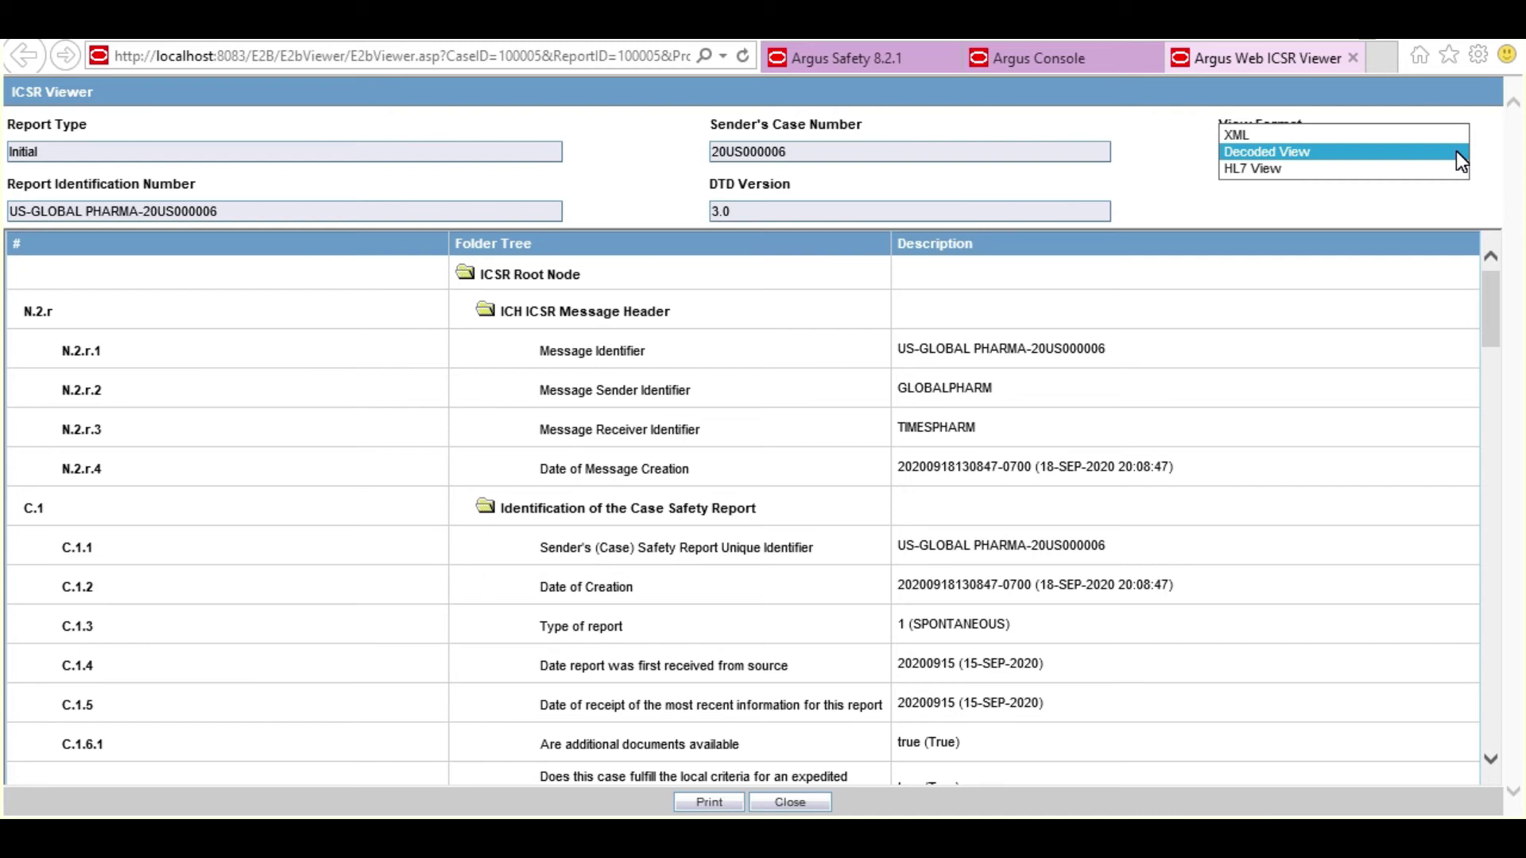
pyautogui.click(1457, 151)
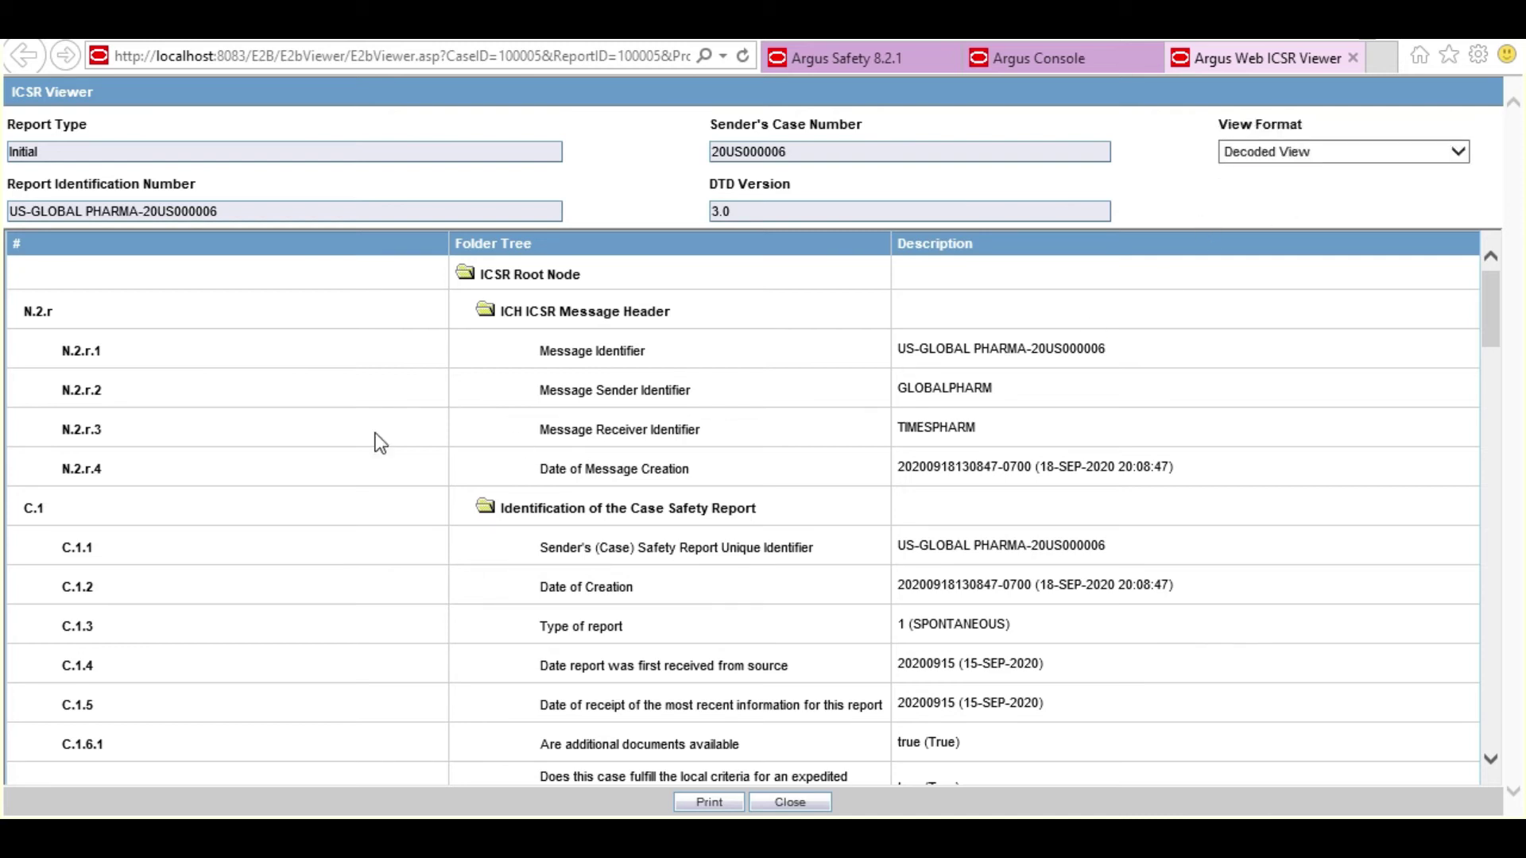
pyautogui.moveTo(1491, 303); pyautogui.dragTo(1483, 378)
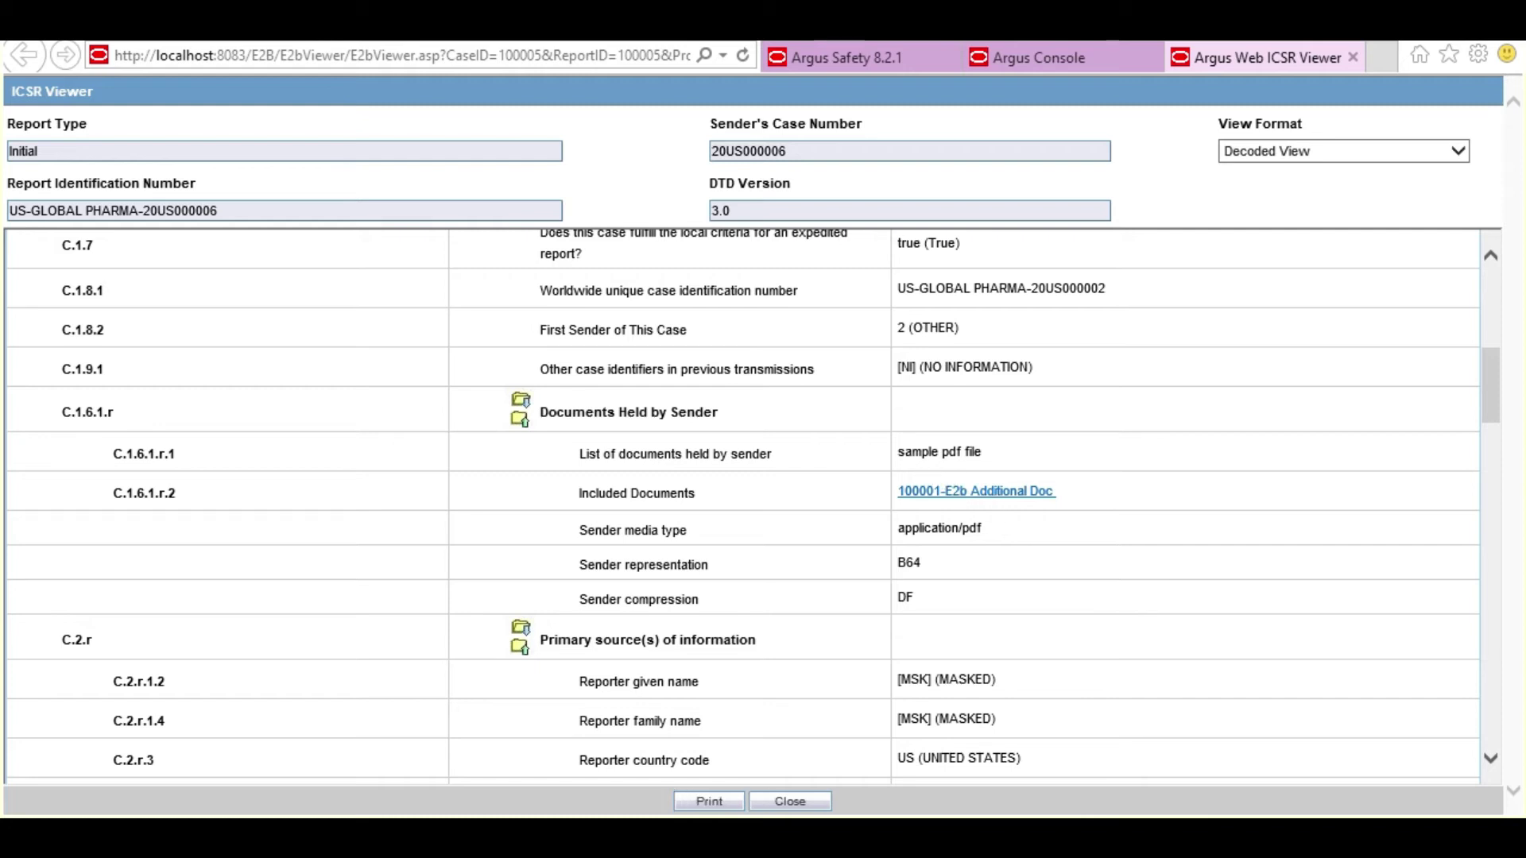
# Check the held document's title, media type, representation and compression, and view its included document, 100001-E2b Additional Doc.
pyautogui.moveTo(902, 452); pyautogui.dragTo(994, 452)
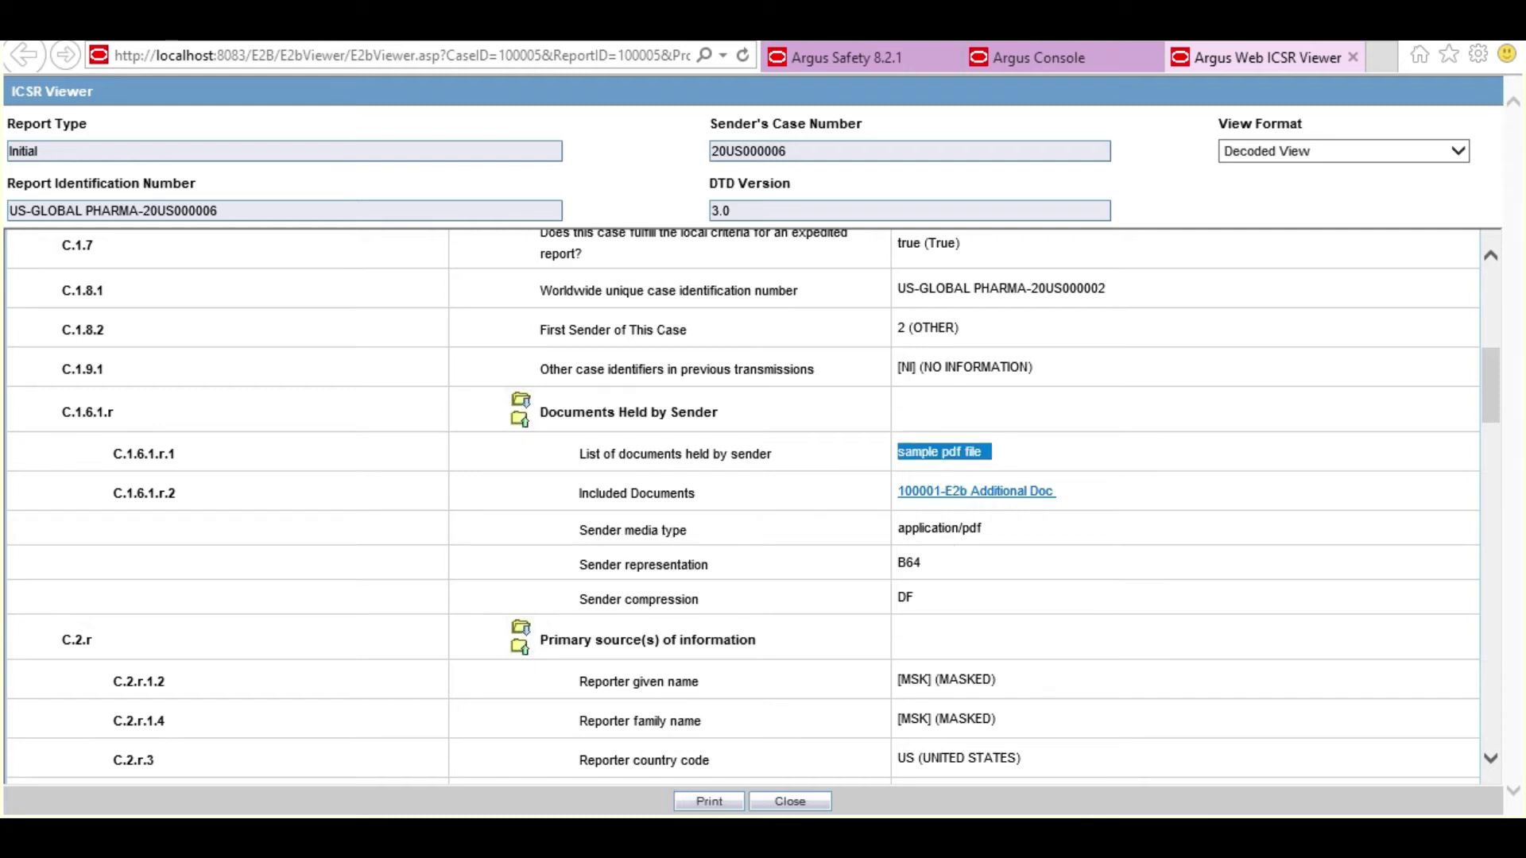
pyautogui.click(984, 537)
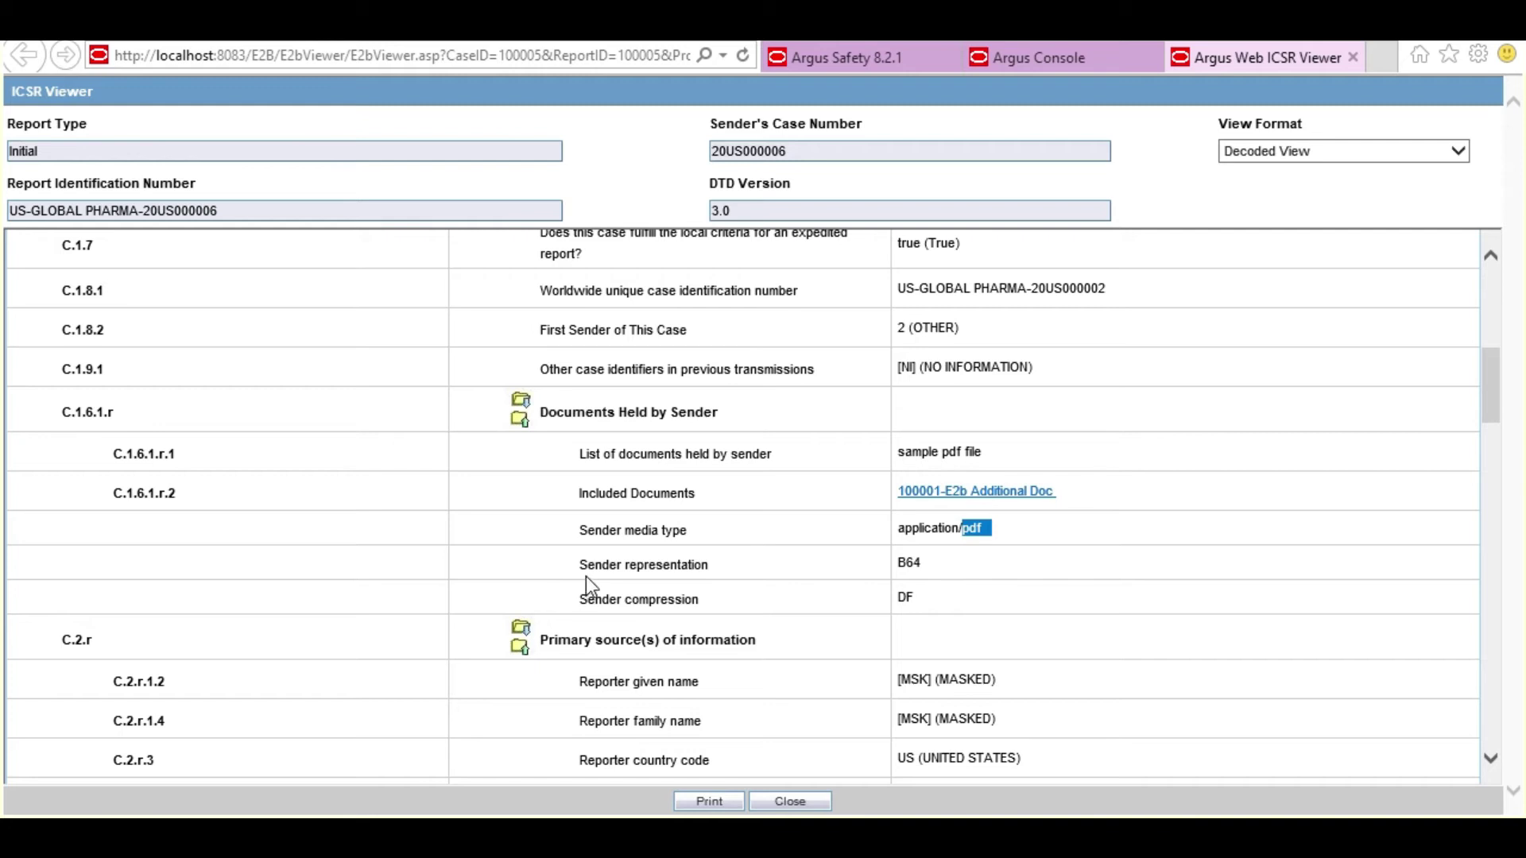
pyautogui.moveTo(927, 563); pyautogui.dragTo(712, 590)
pyautogui.doubleClick(901, 596)
pyautogui.click(891, 547)
pyautogui.click(996, 496)
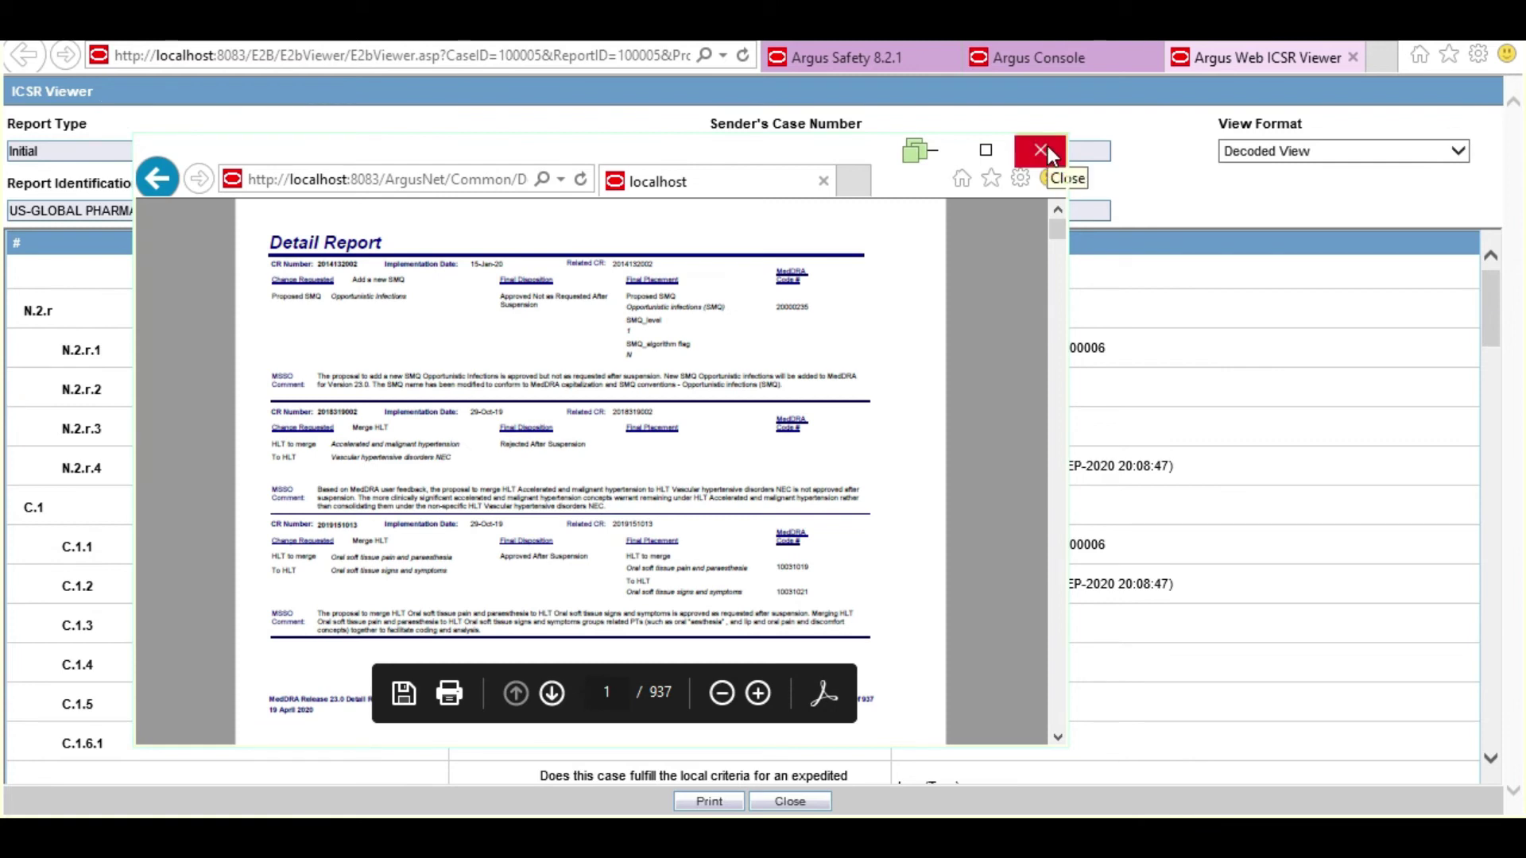
pyautogui.click(1043, 150)
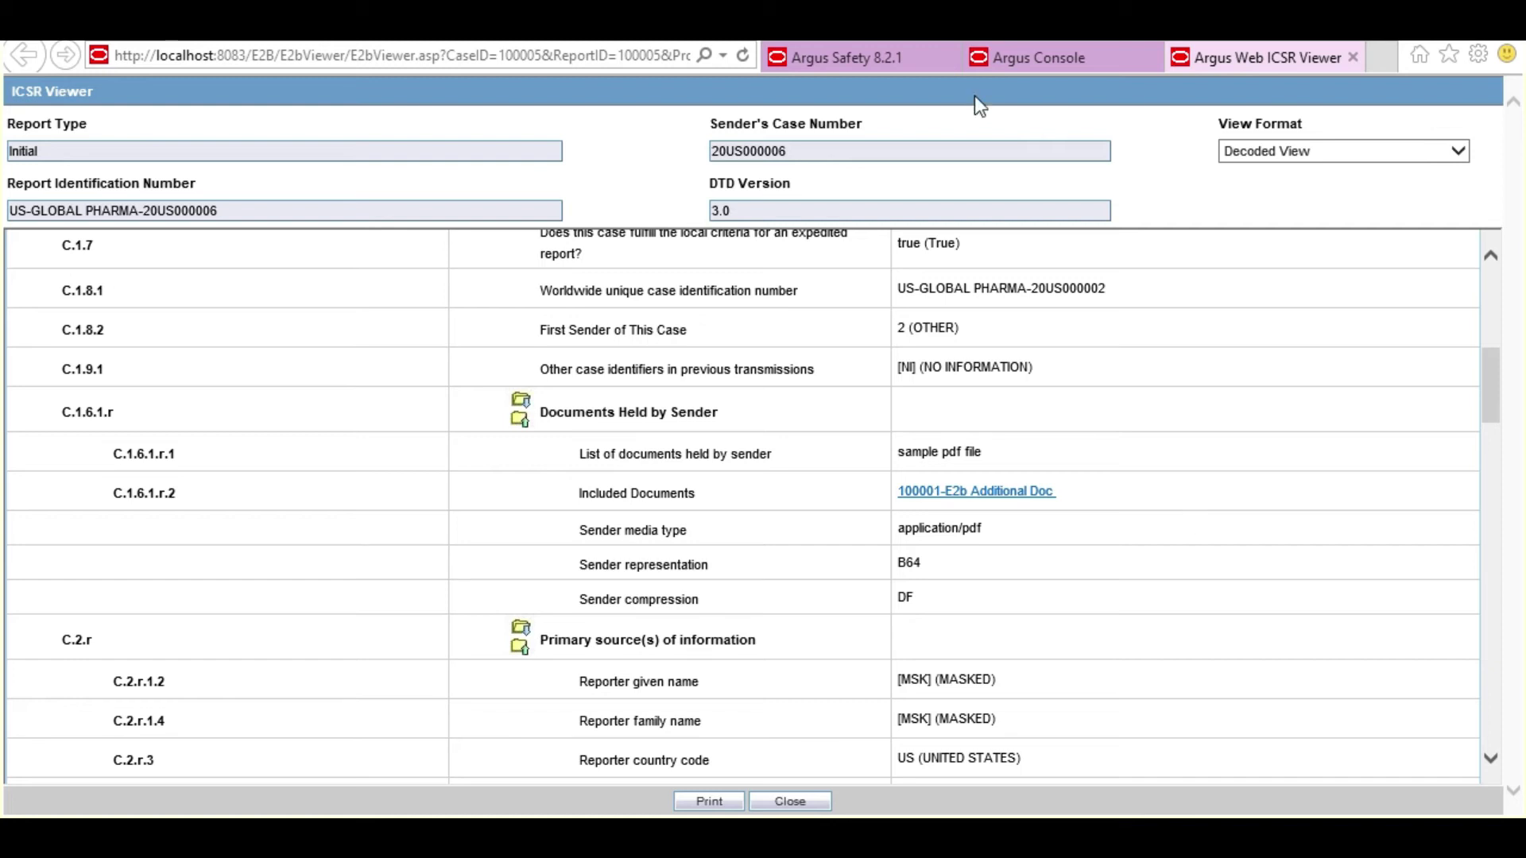
# Copy the case number 20US000006 from the case form and enter it as the specific case in the Bulk Reporting filter.
pyautogui.click(917, 60)
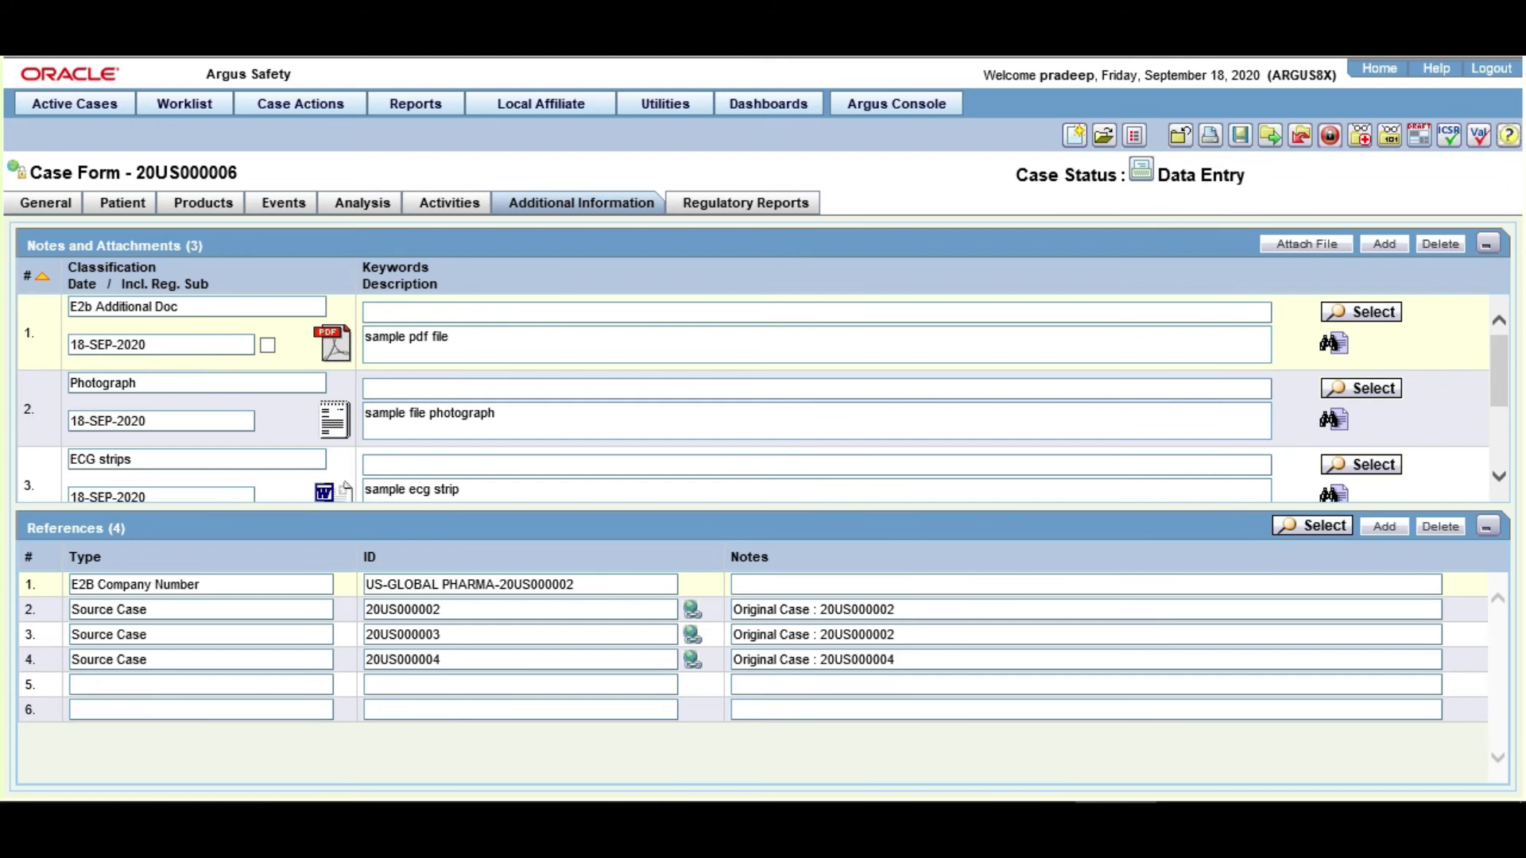
pyautogui.doubleClick(193, 169)
pyautogui.hotkey('ctrl', 'c')
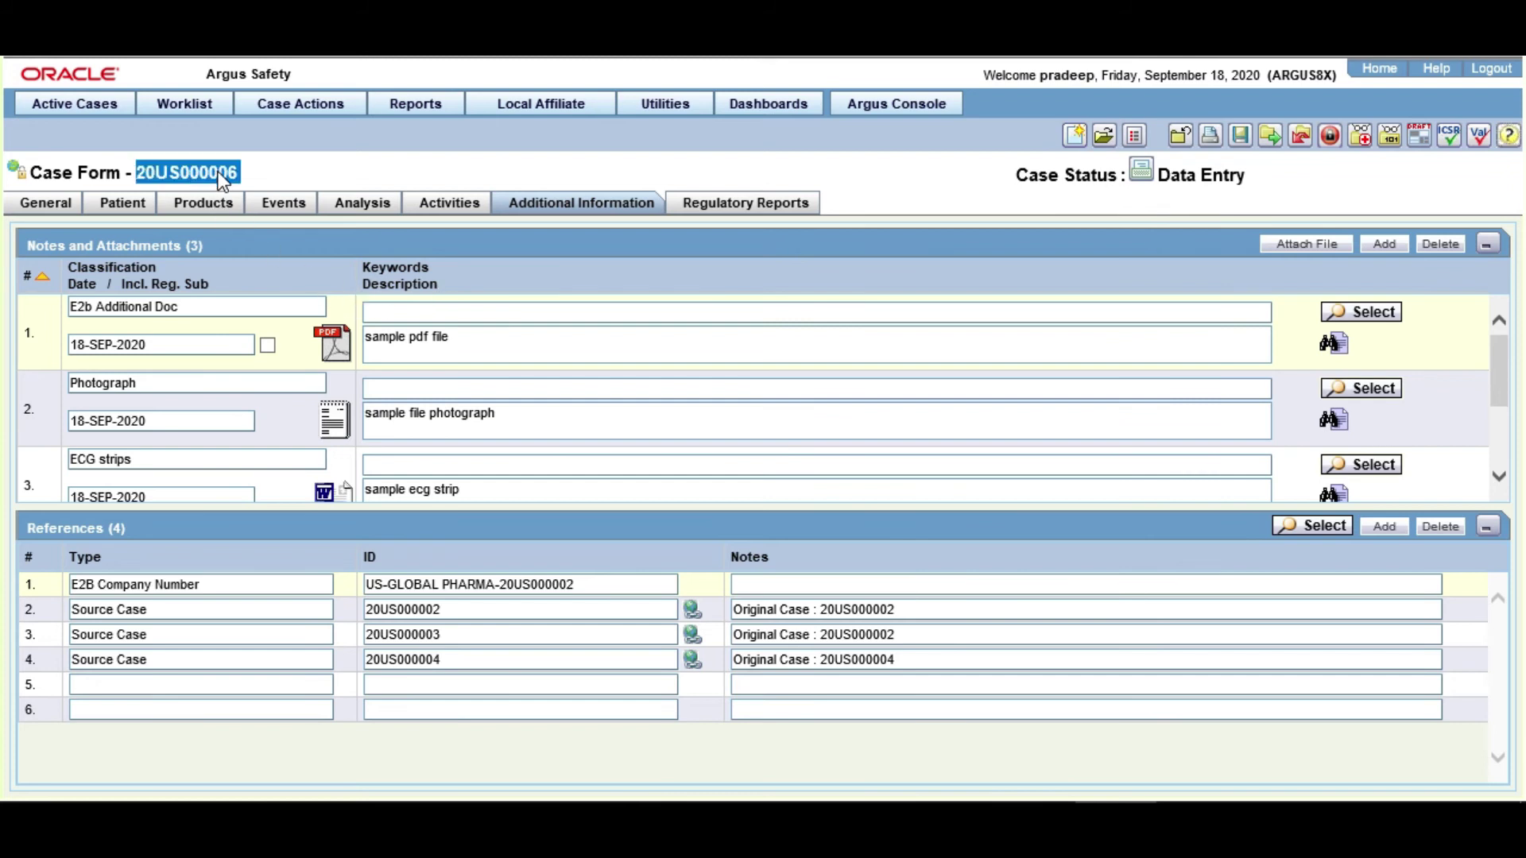
pyautogui.click(420, 113)
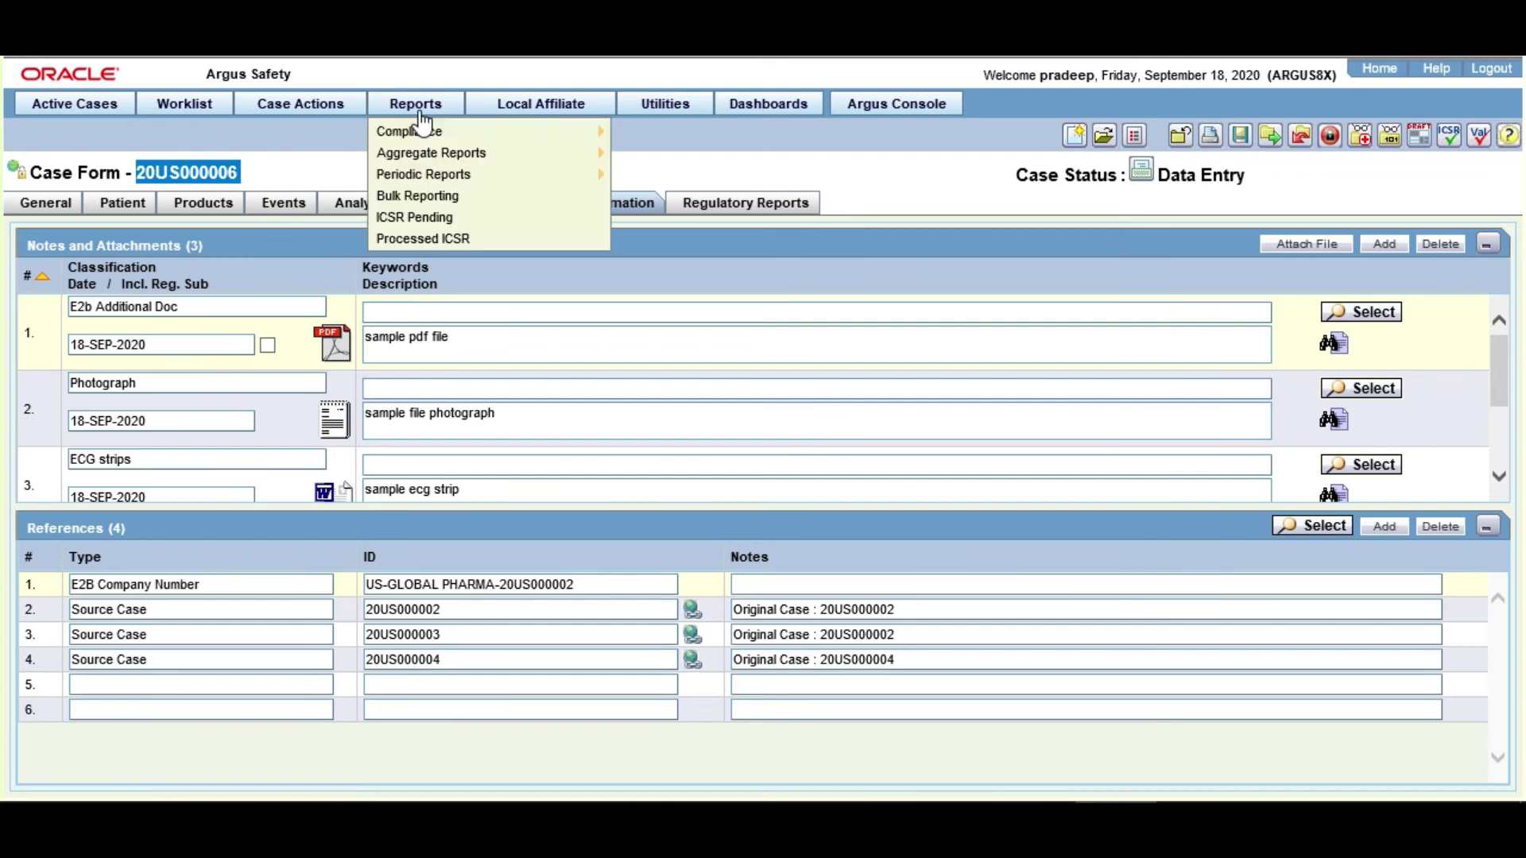
pyautogui.click(426, 197)
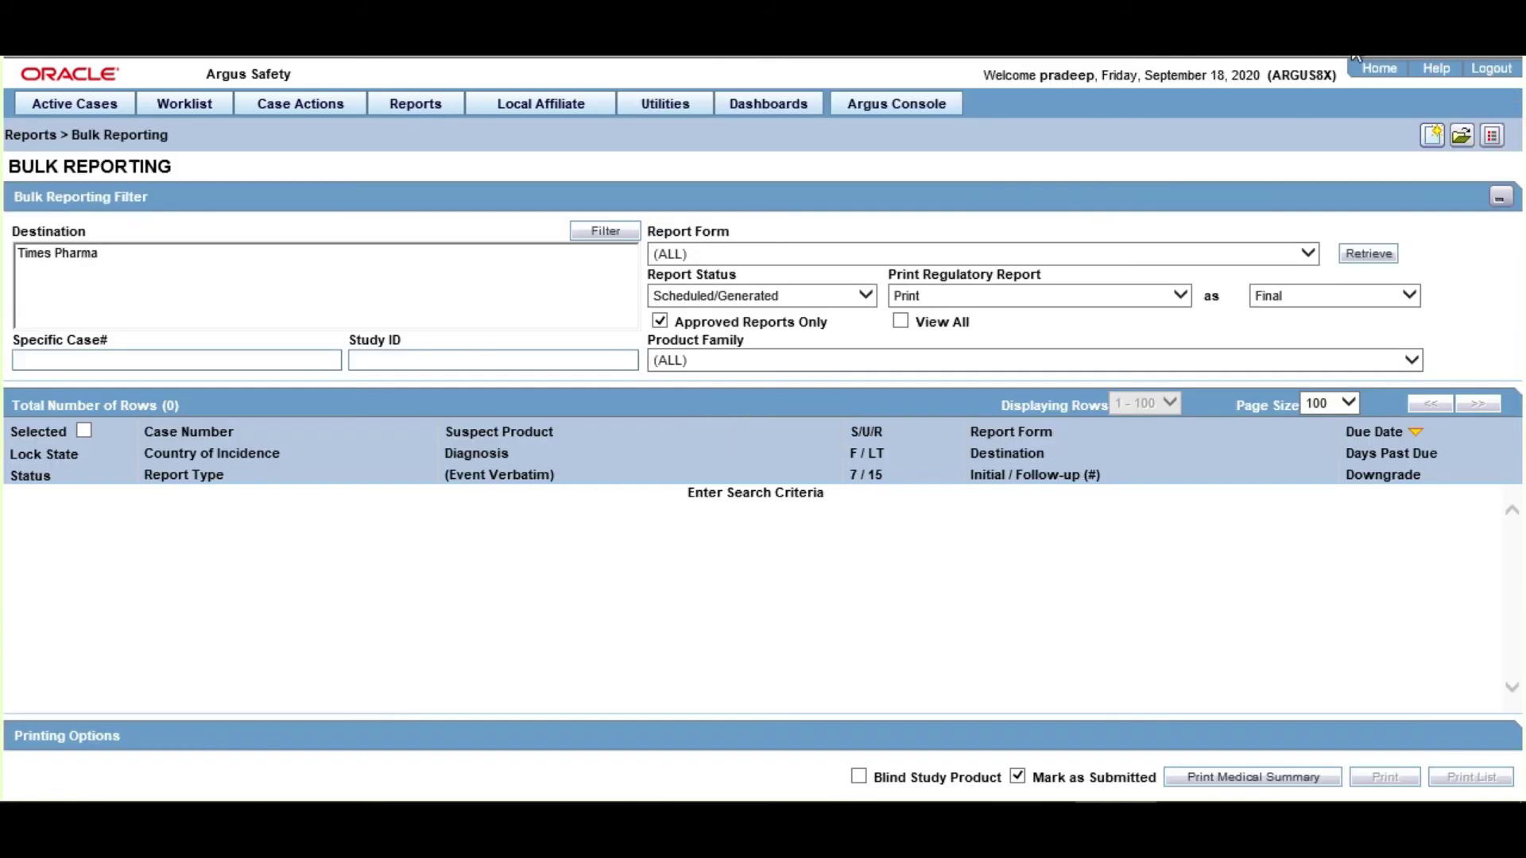
pyautogui.click(70, 366)
pyautogui.hotkey('ctrl', 'v')
# Set the regulatory report action to Transmit, enable View All, and retrieve the case's reports.
pyautogui.click(964, 300)
pyautogui.click(909, 318)
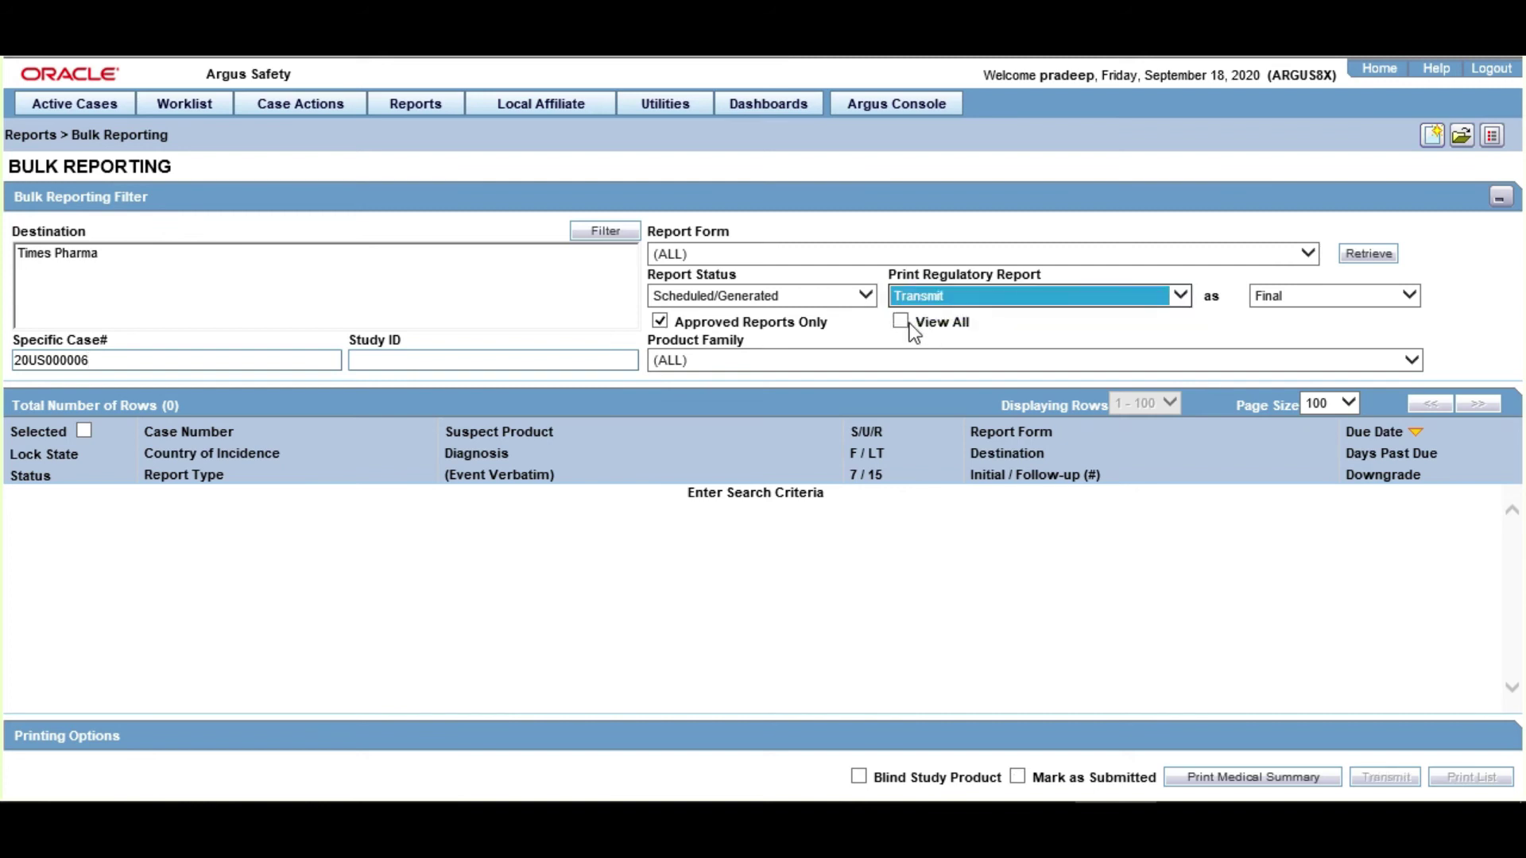
pyautogui.click(905, 322)
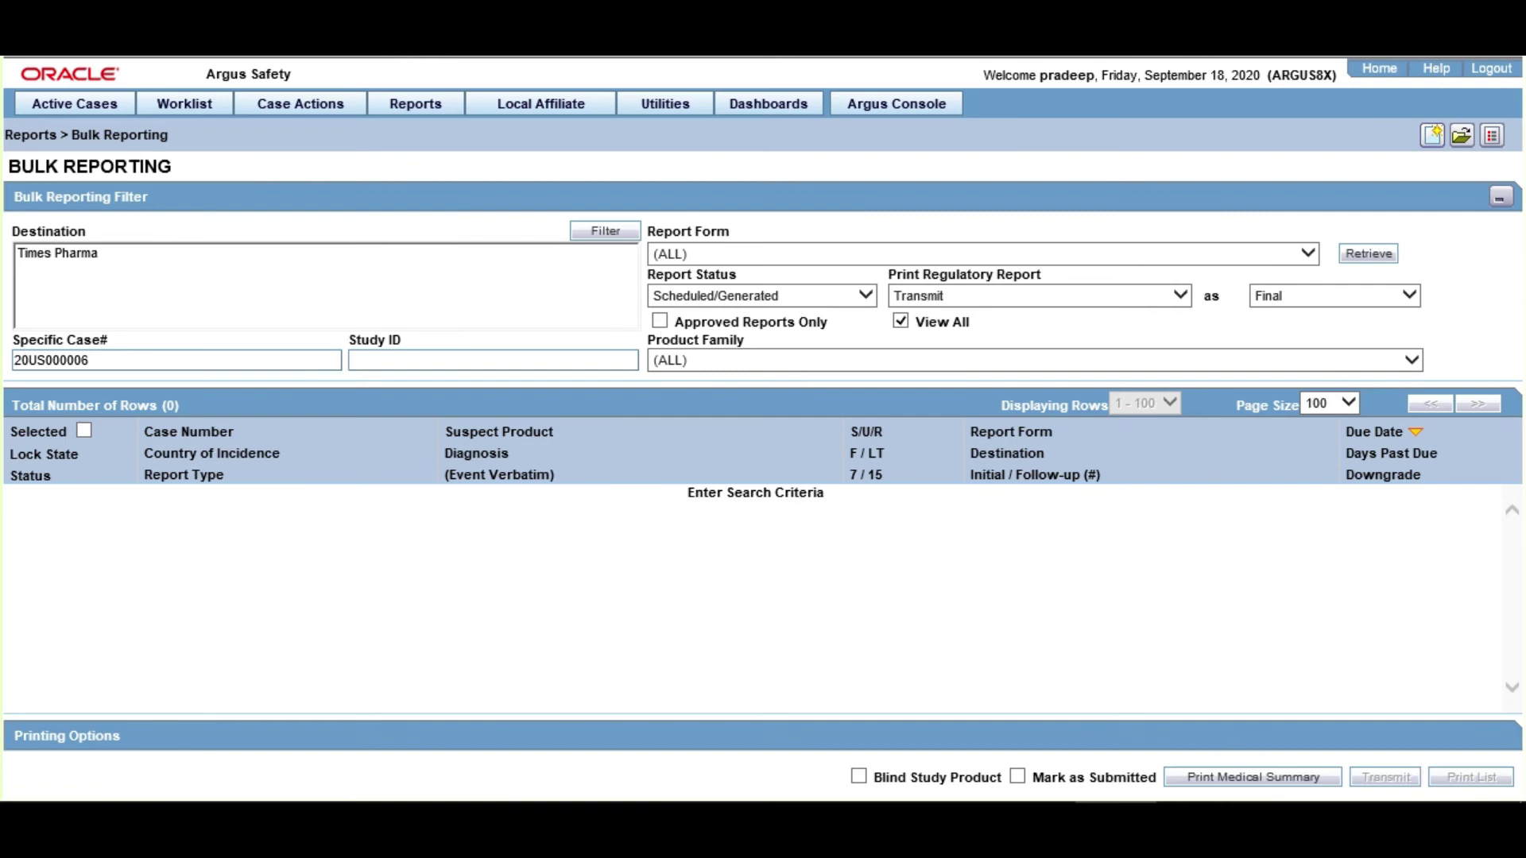
pyautogui.click(1392, 250)
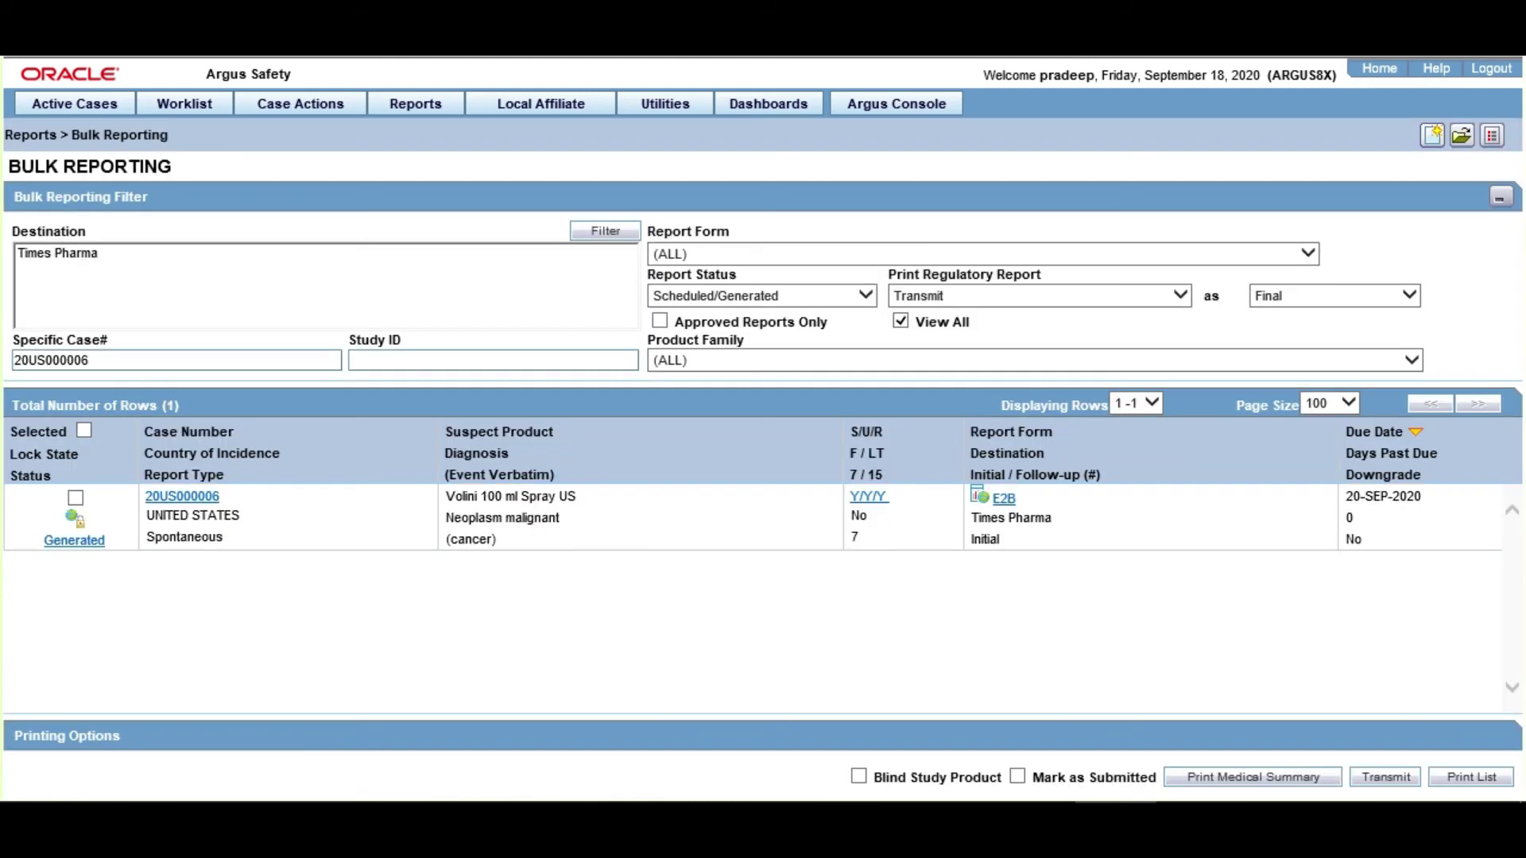
# Transmit the case's E2B report, choosing to mark it as submitted and entering the comment "transmission comment".
pyautogui.click(76, 500)
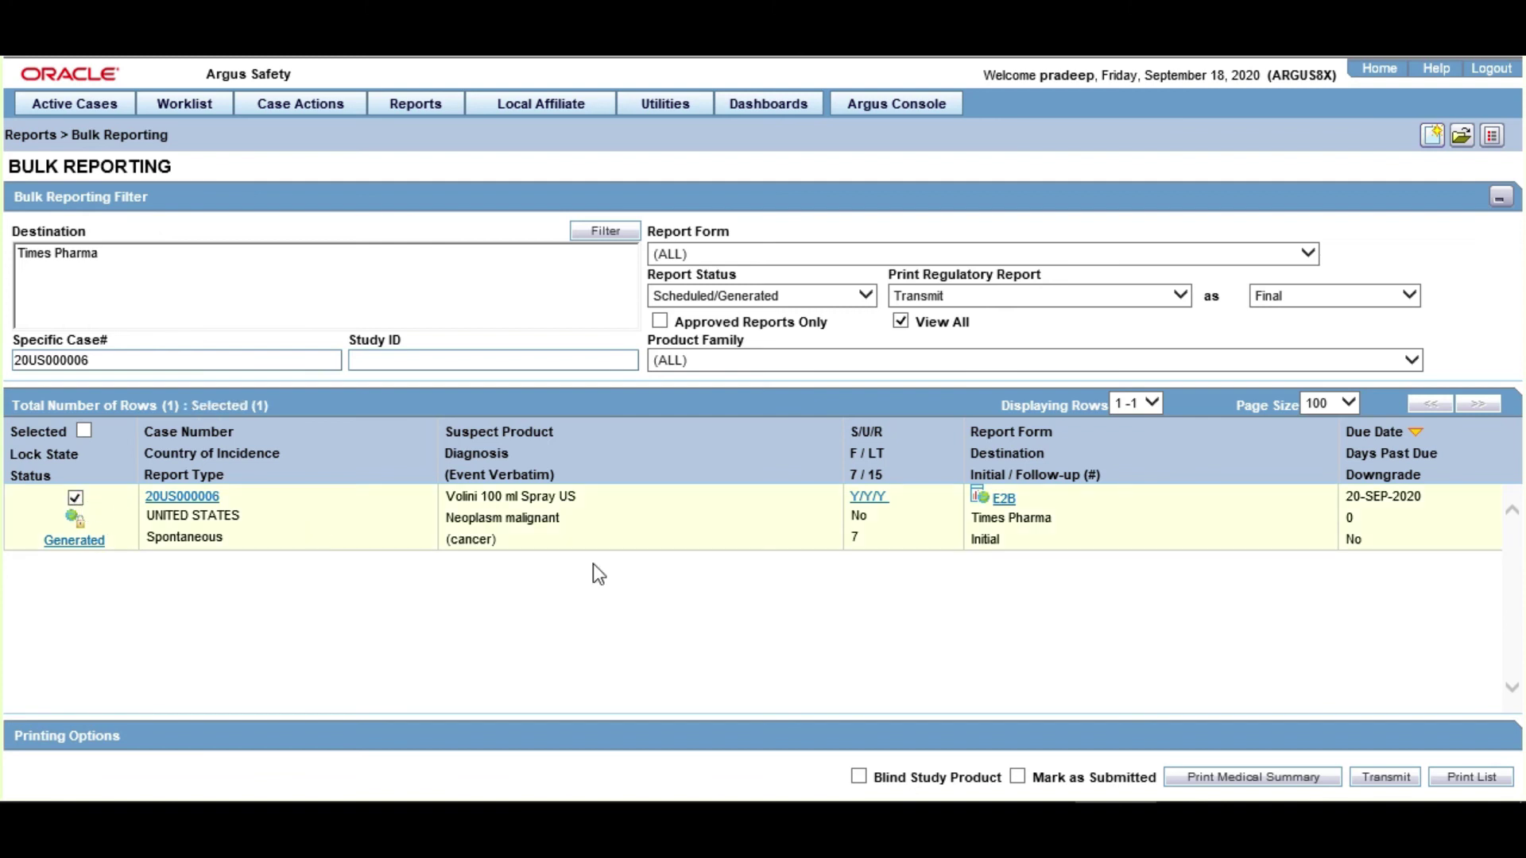
pyautogui.click(1378, 781)
pyautogui.click(718, 540)
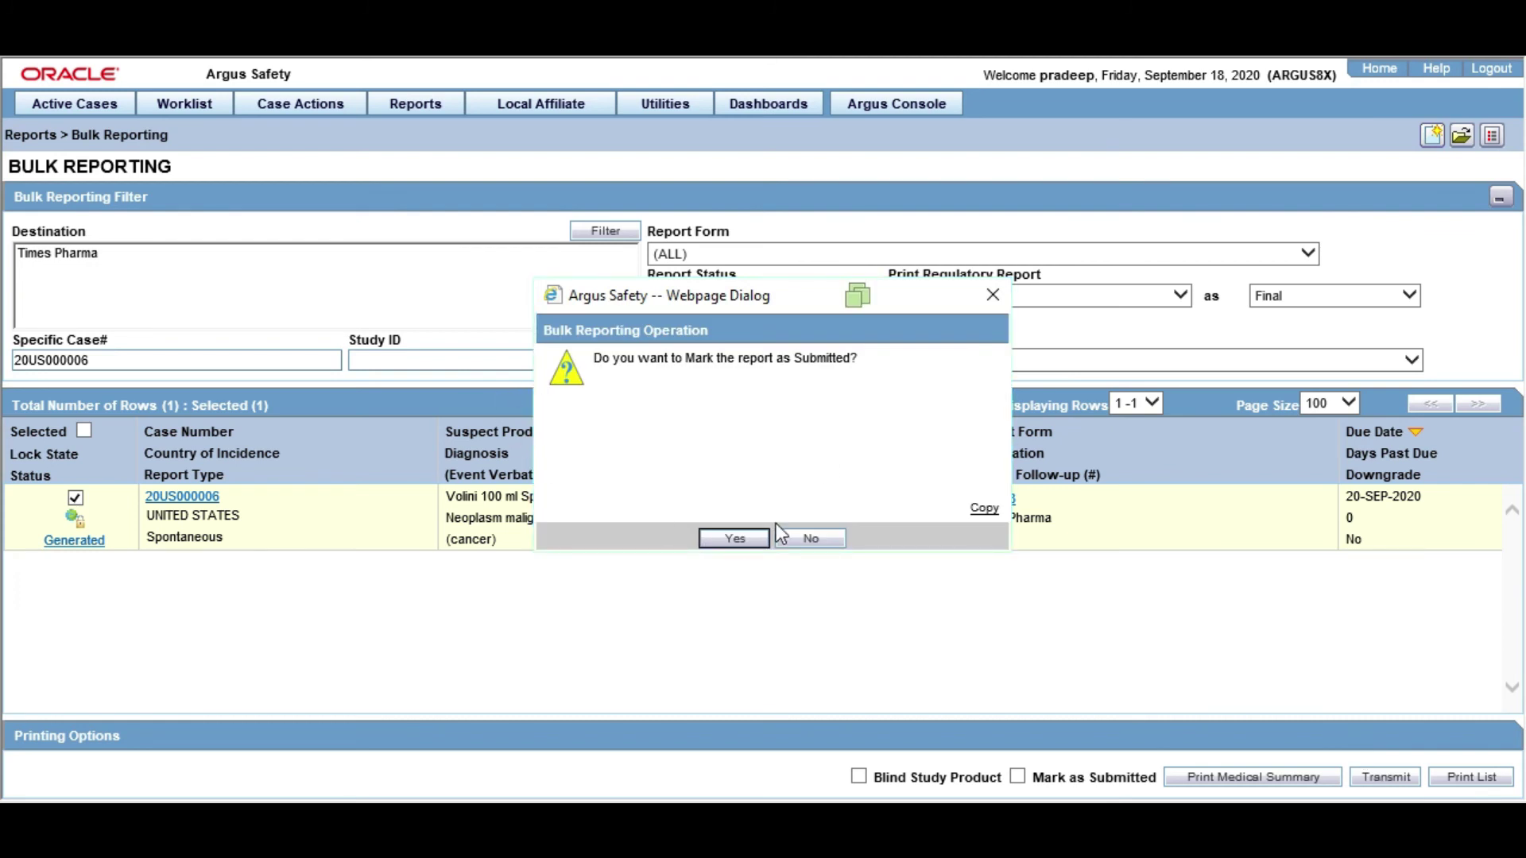
pyautogui.click(746, 543)
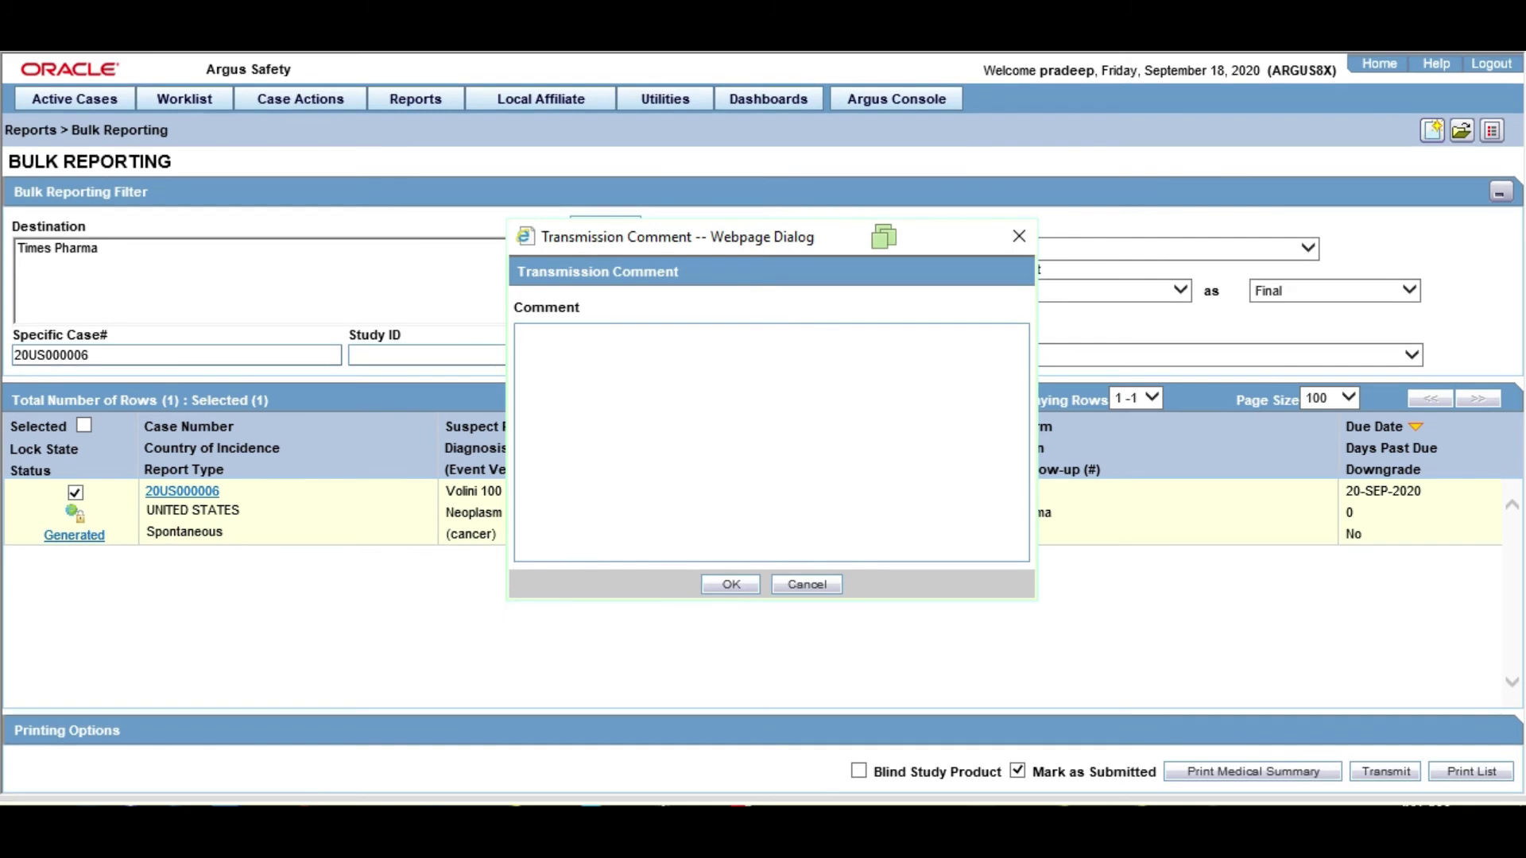
pyautogui.write('transmission comment')
pyautogui.click(731, 584)
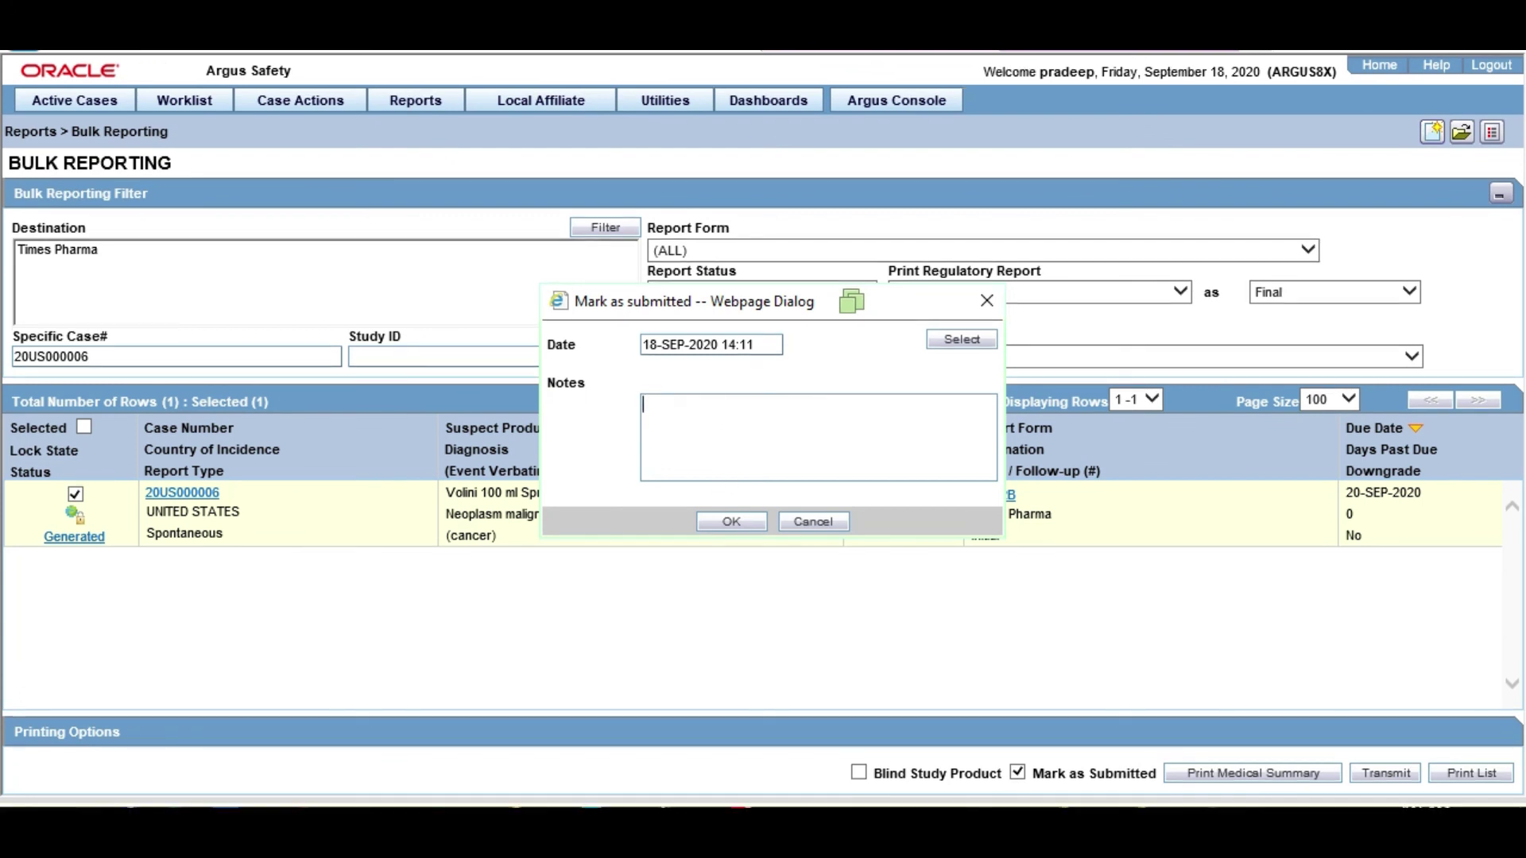
# Mark the report as submitted with the note "submission comments entered".
pyautogui.write('submission comment')
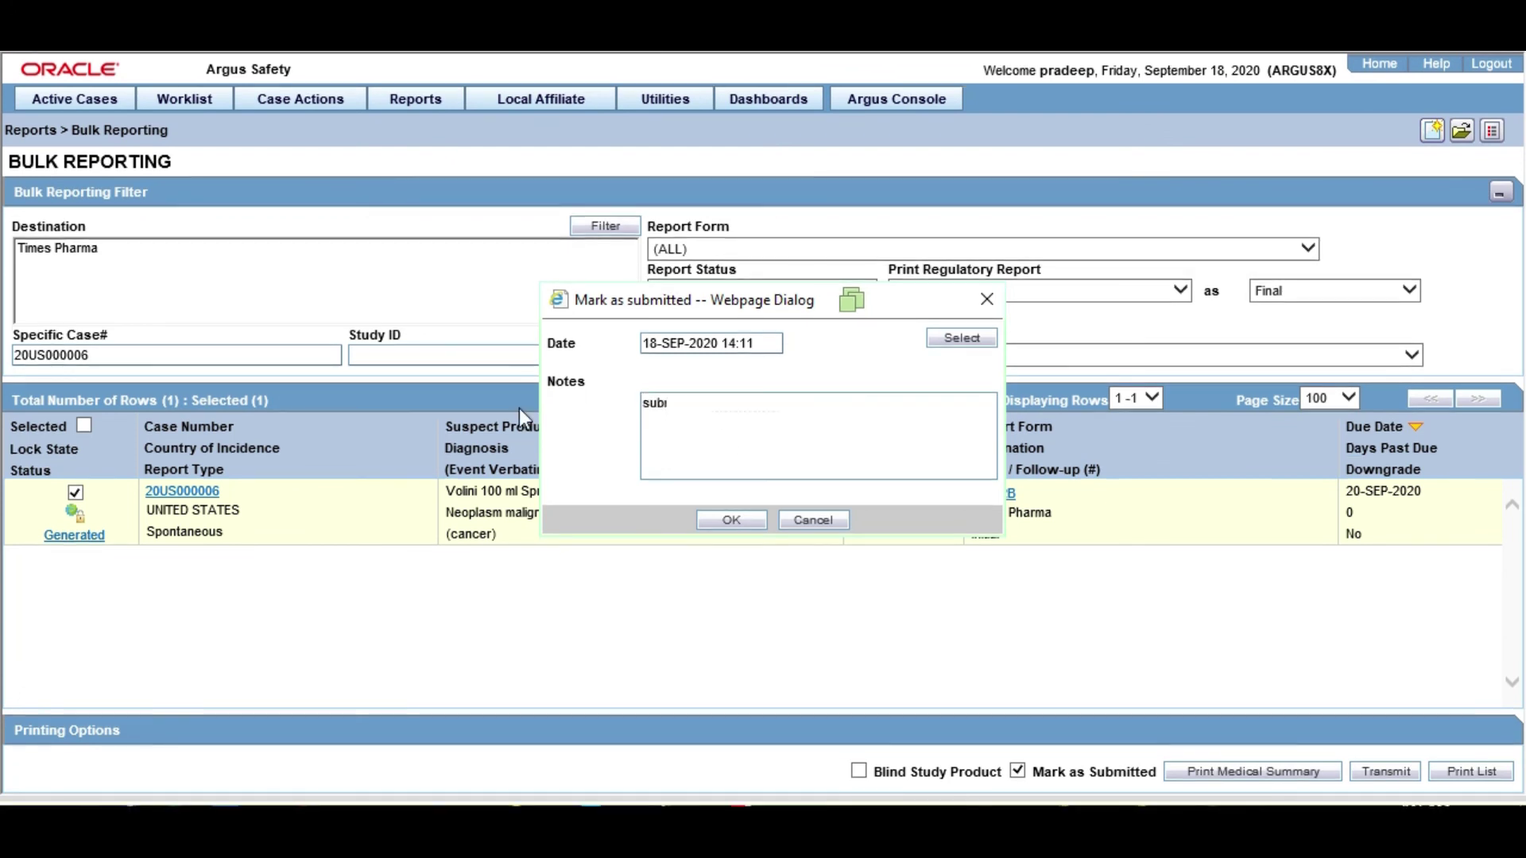
pyautogui.write('s entered')
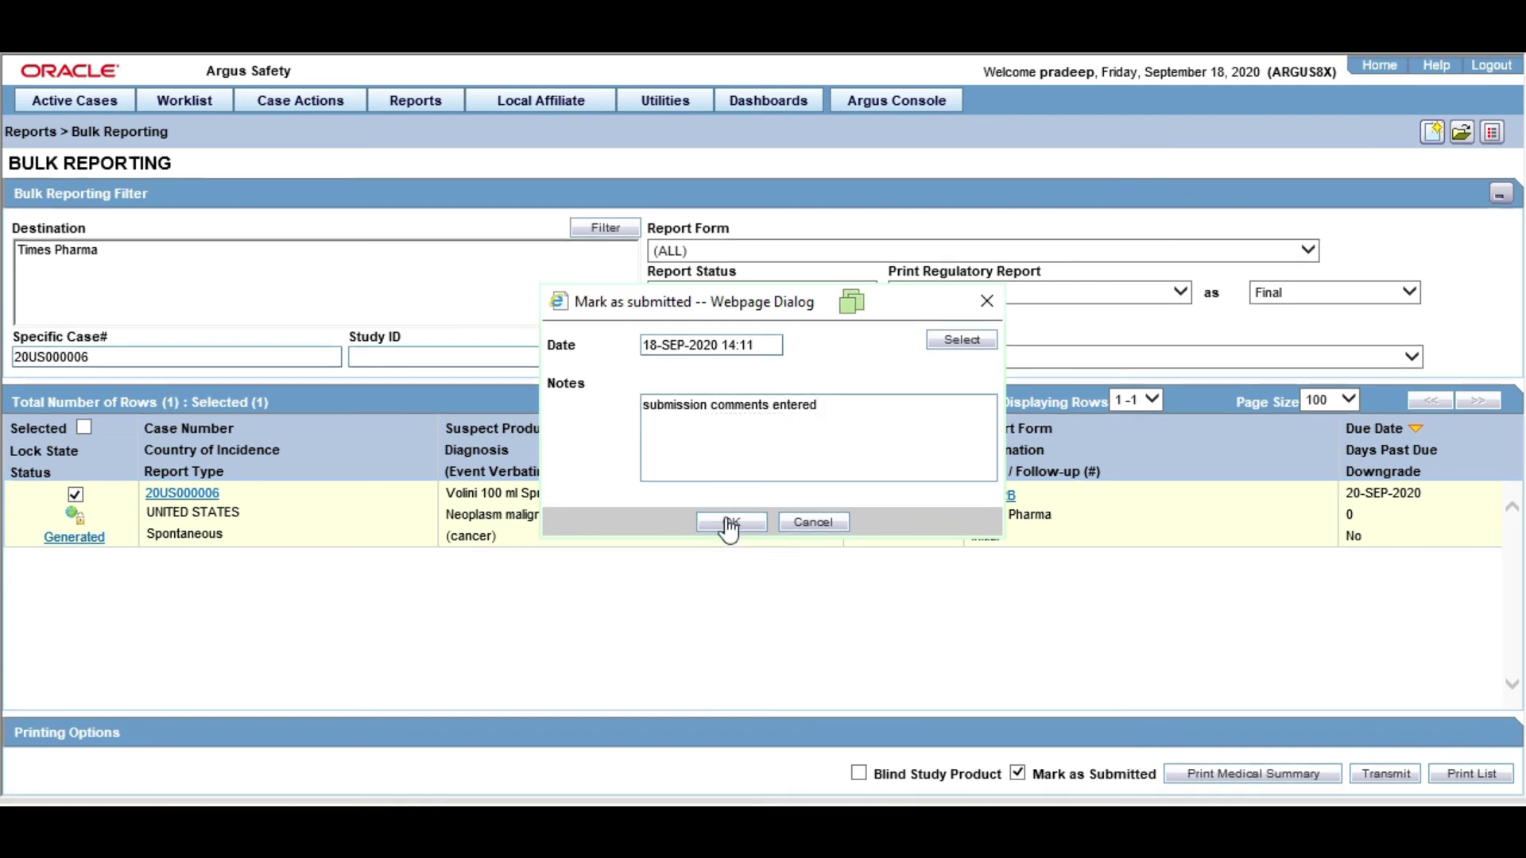
pyautogui.click(729, 522)
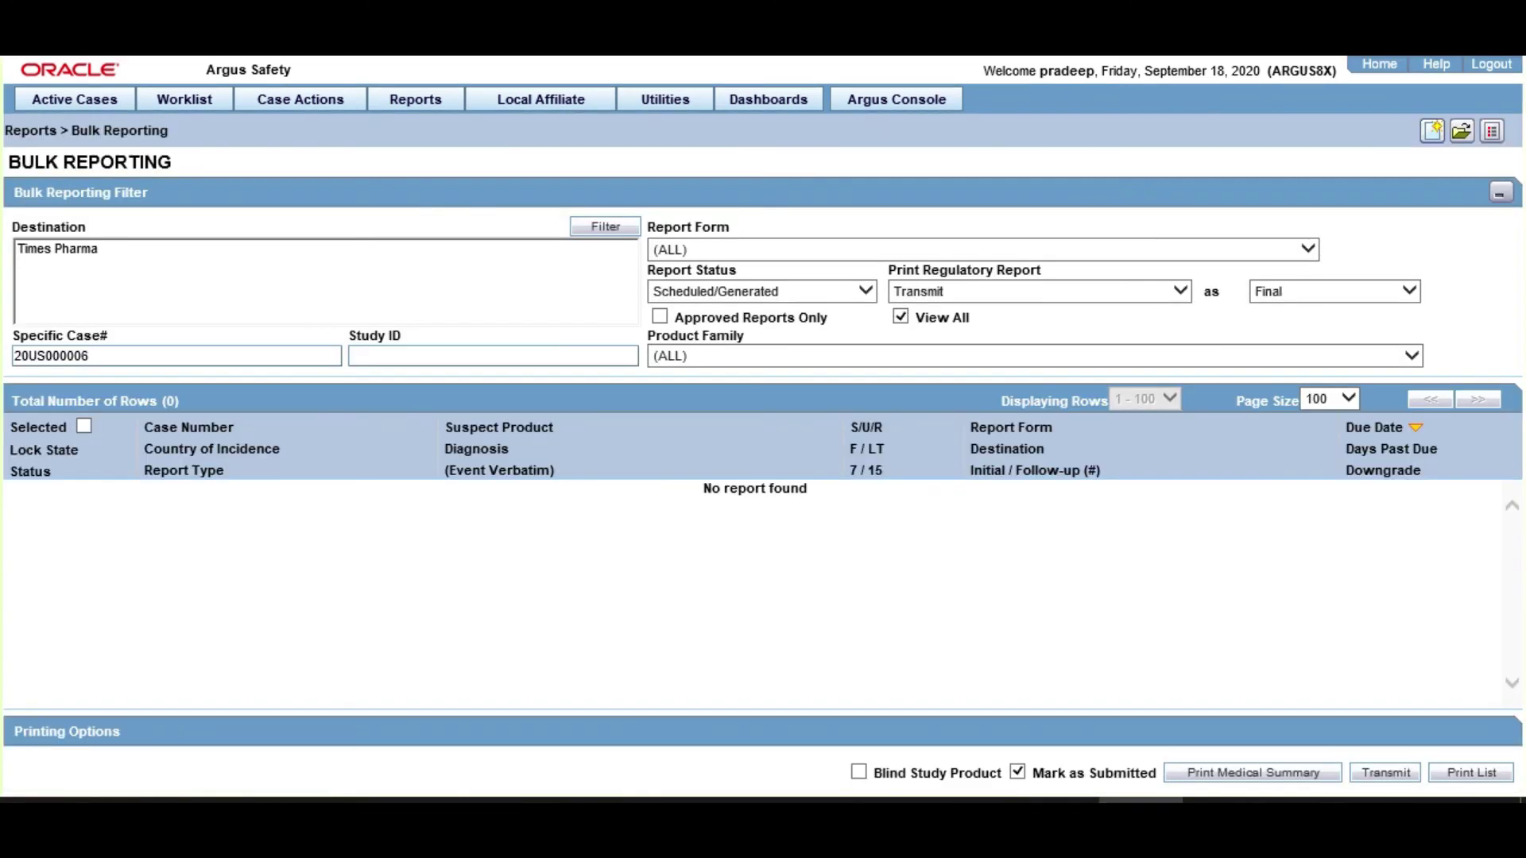
# Search the Bulk ICSR Transmit worklist for E2B transmissions of case 20US000006.
pyautogui.doubleClick(31, 354)
pyautogui.hotkey('ctrl', 'c')
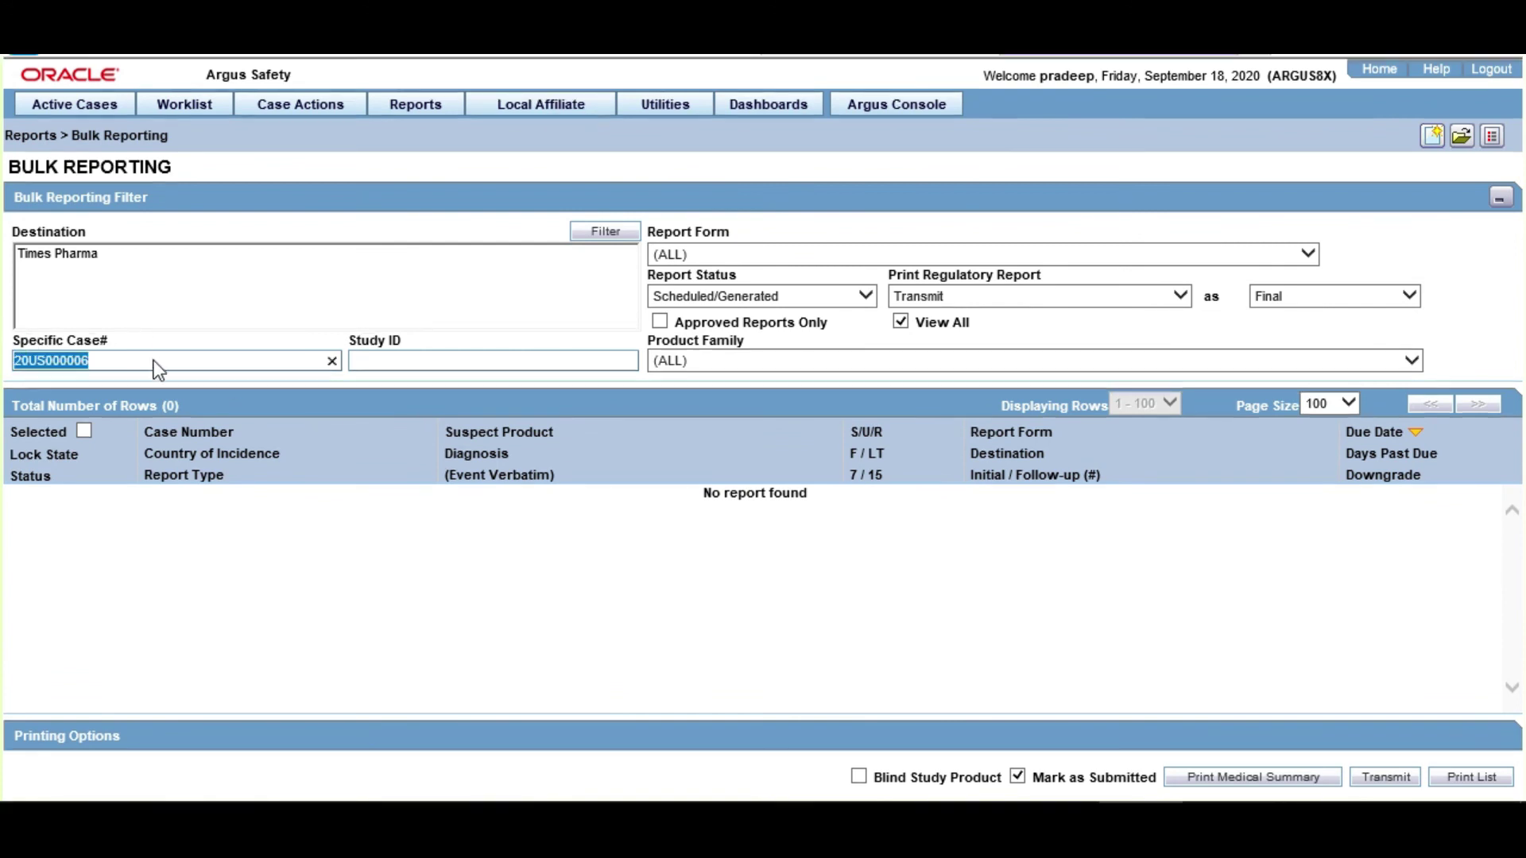
pyautogui.click(195, 106)
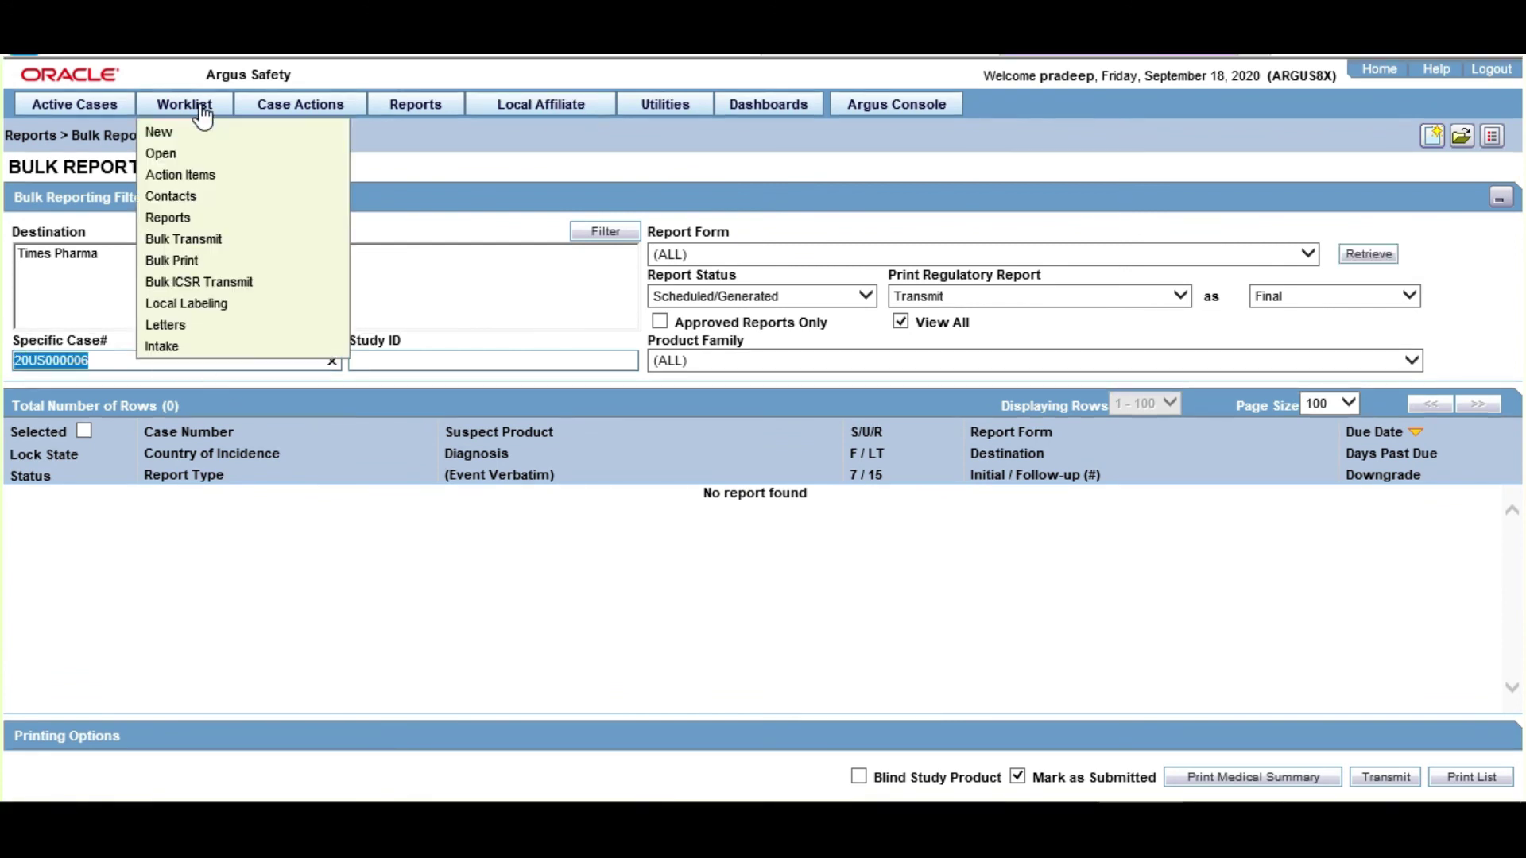
pyautogui.click(204, 285)
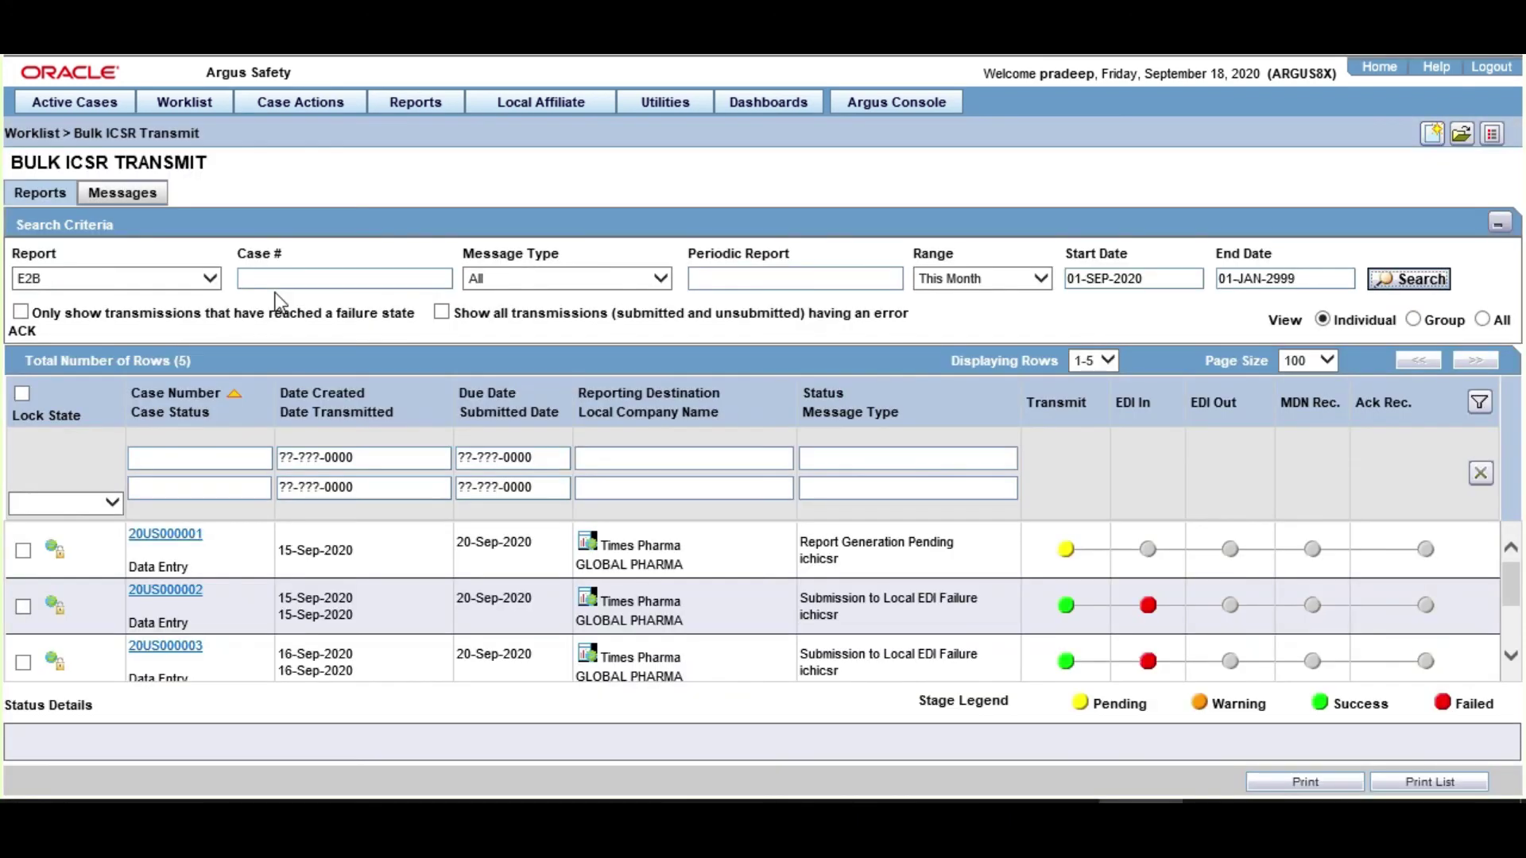
pyautogui.click(283, 283)
pyautogui.hotkey('ctrl', 'v')
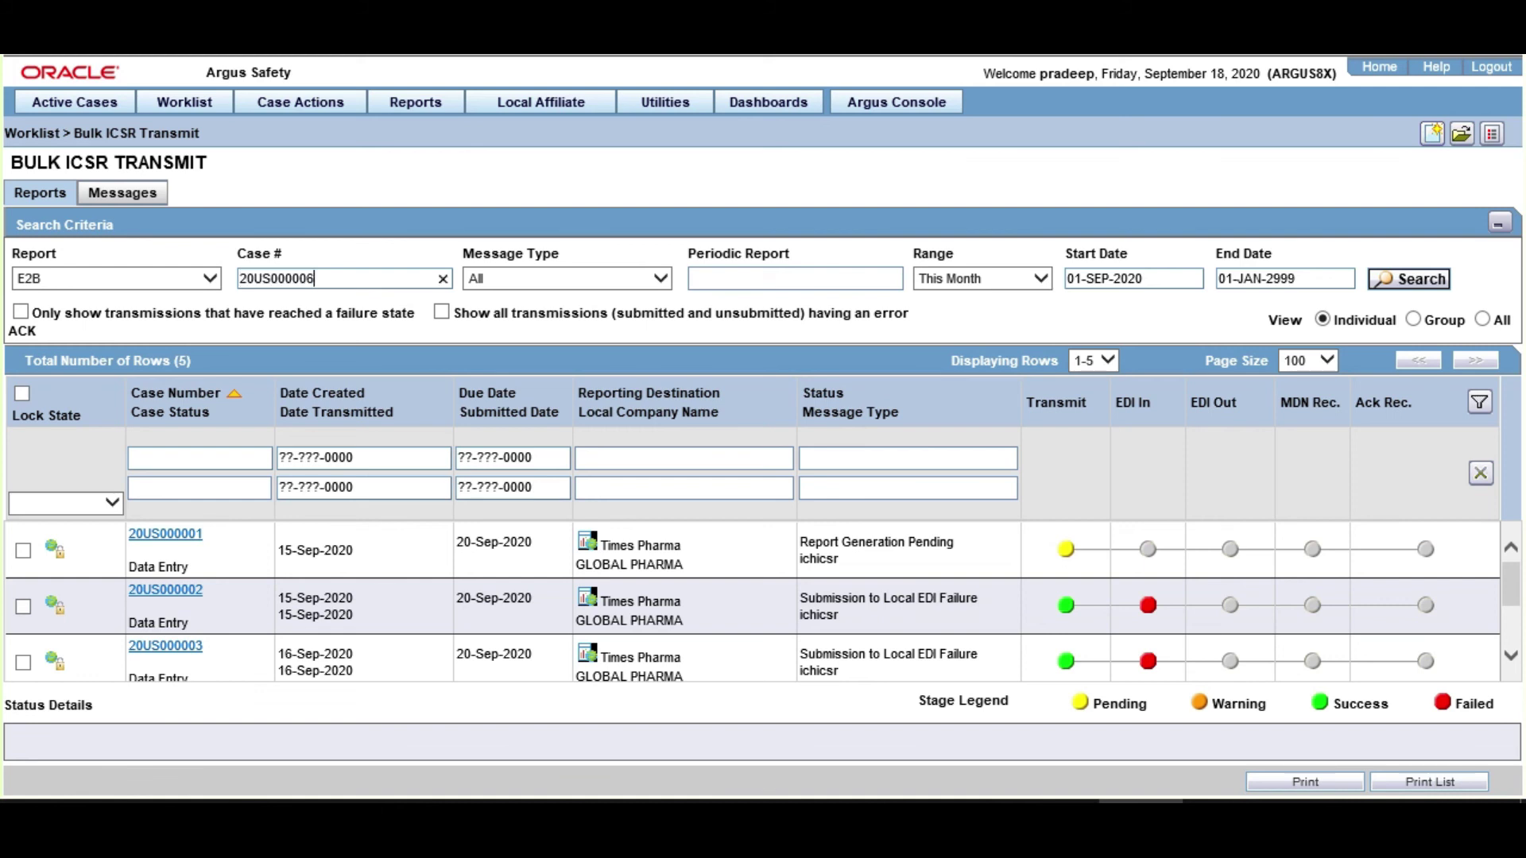
pyautogui.click(1420, 284)
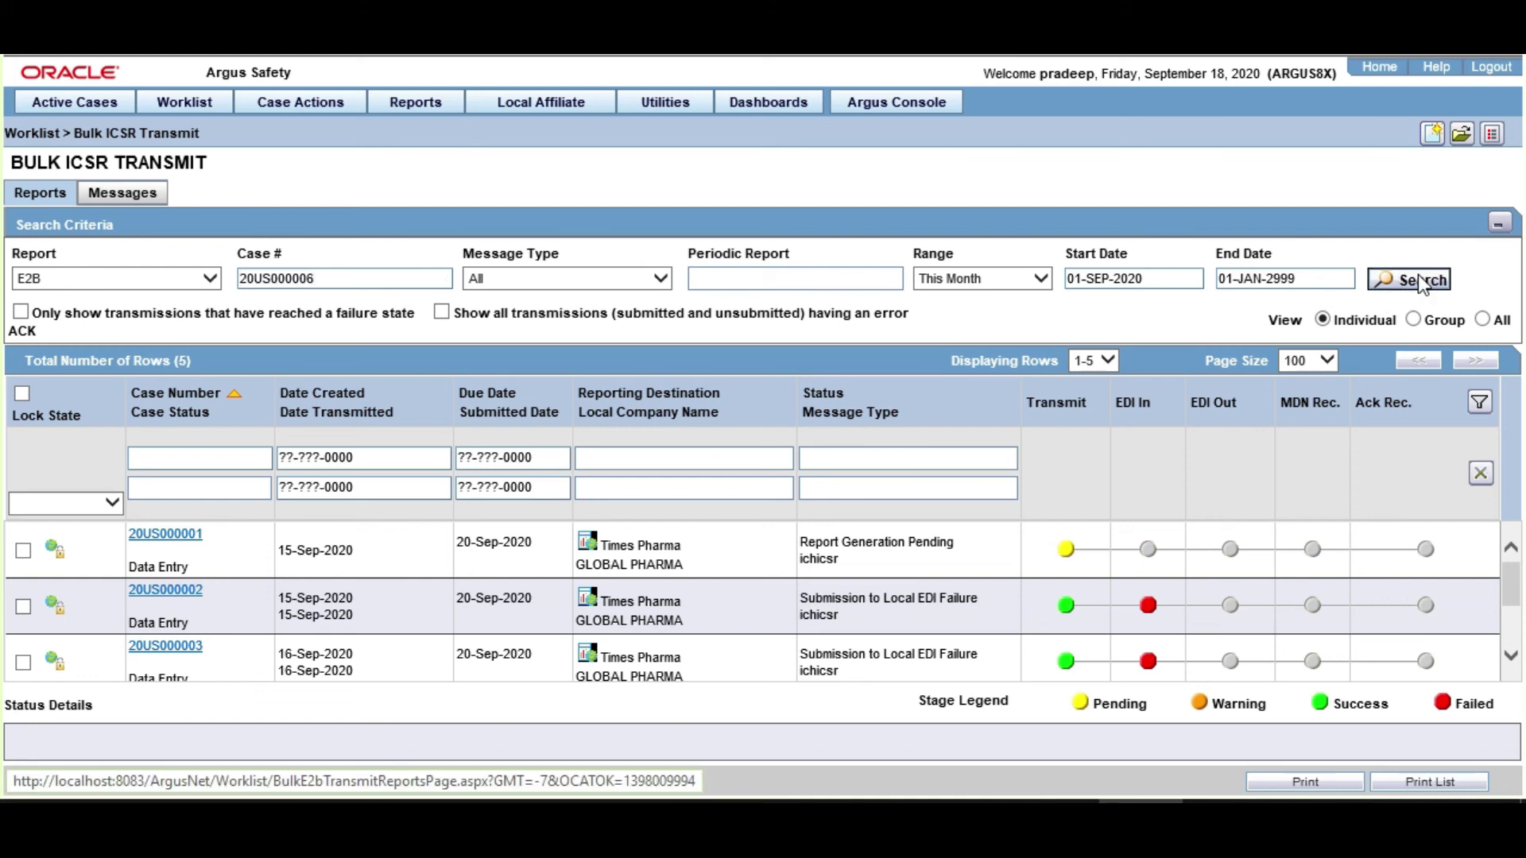
pyautogui.click(1419, 283)
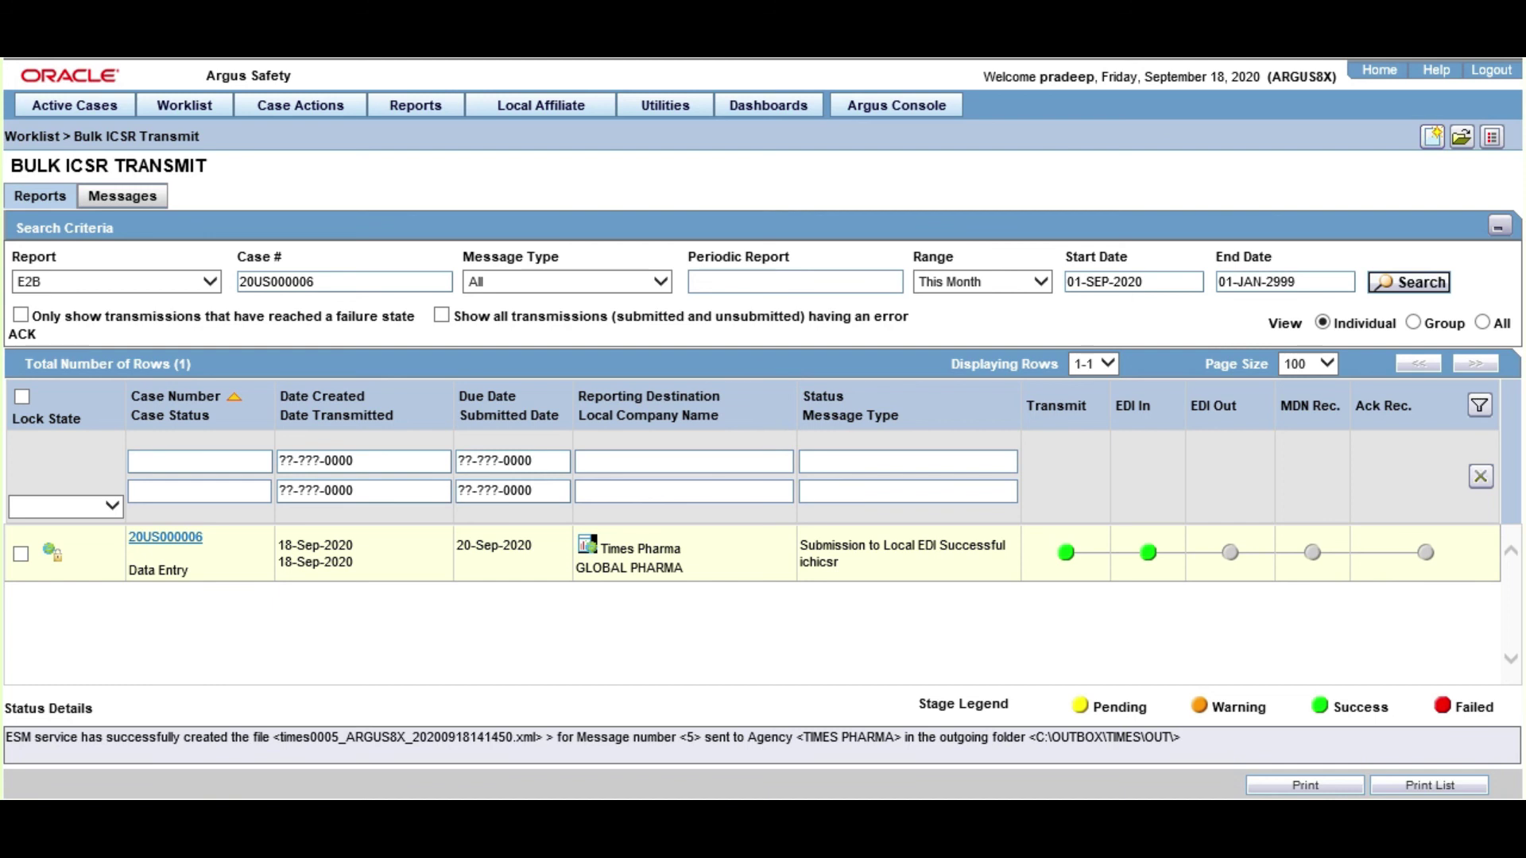
# Copy the outgoing folder path C:\OUTBOX\TIMES\OUT\ from the status details and open that folder in File Explorer.
pyautogui.moveTo(1175, 738); pyautogui.dragTo(1035, 738)
pyautogui.hotkey('ctrl', 'c')
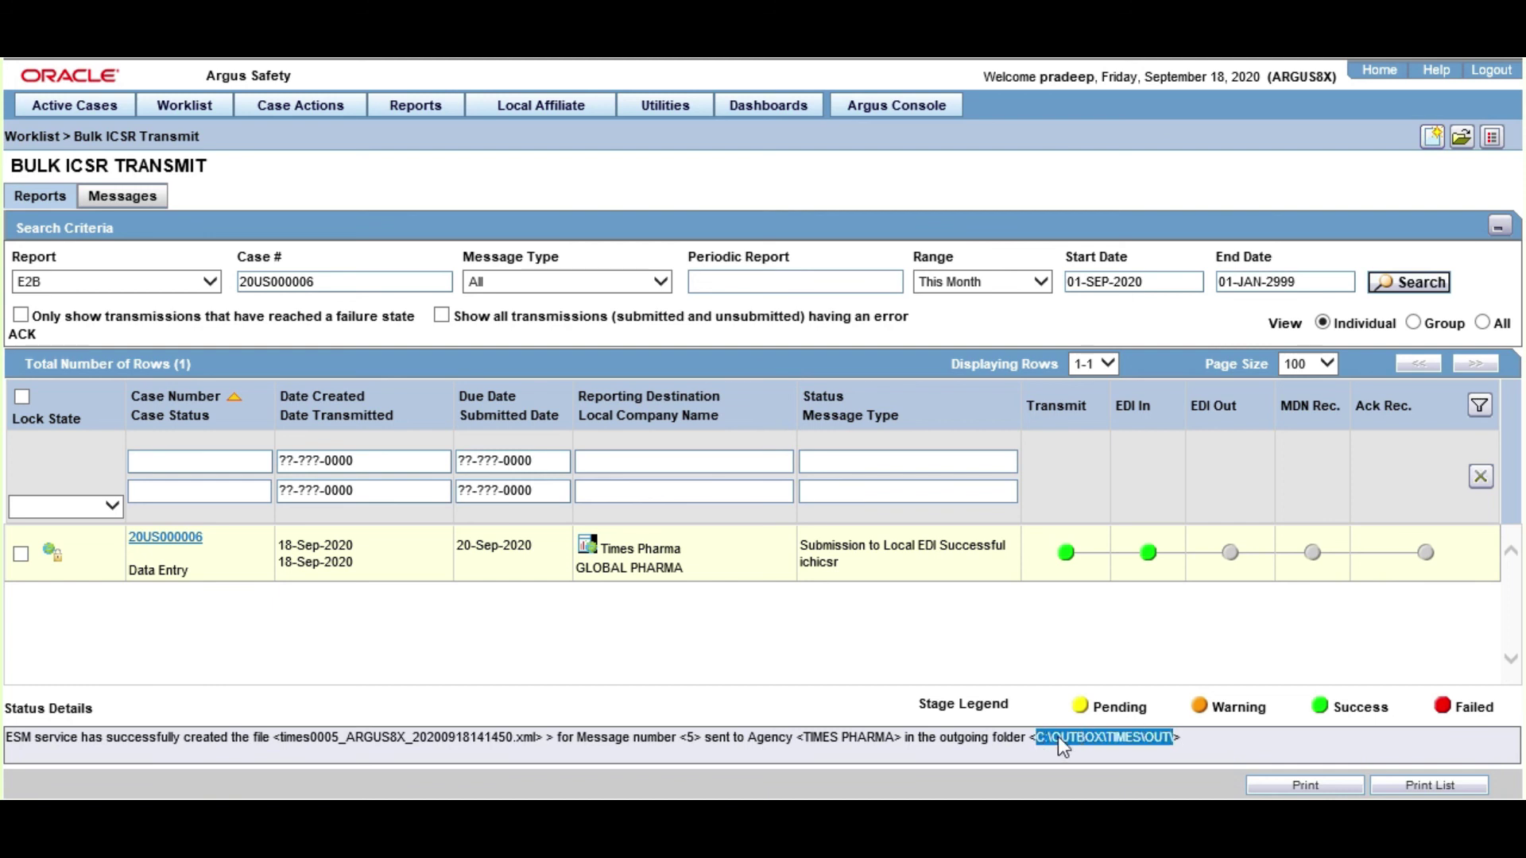
pyautogui.hotkey('alt', 'Tab')
pyautogui.hotkey('ctrl', 'v')
pyautogui.press('Return')
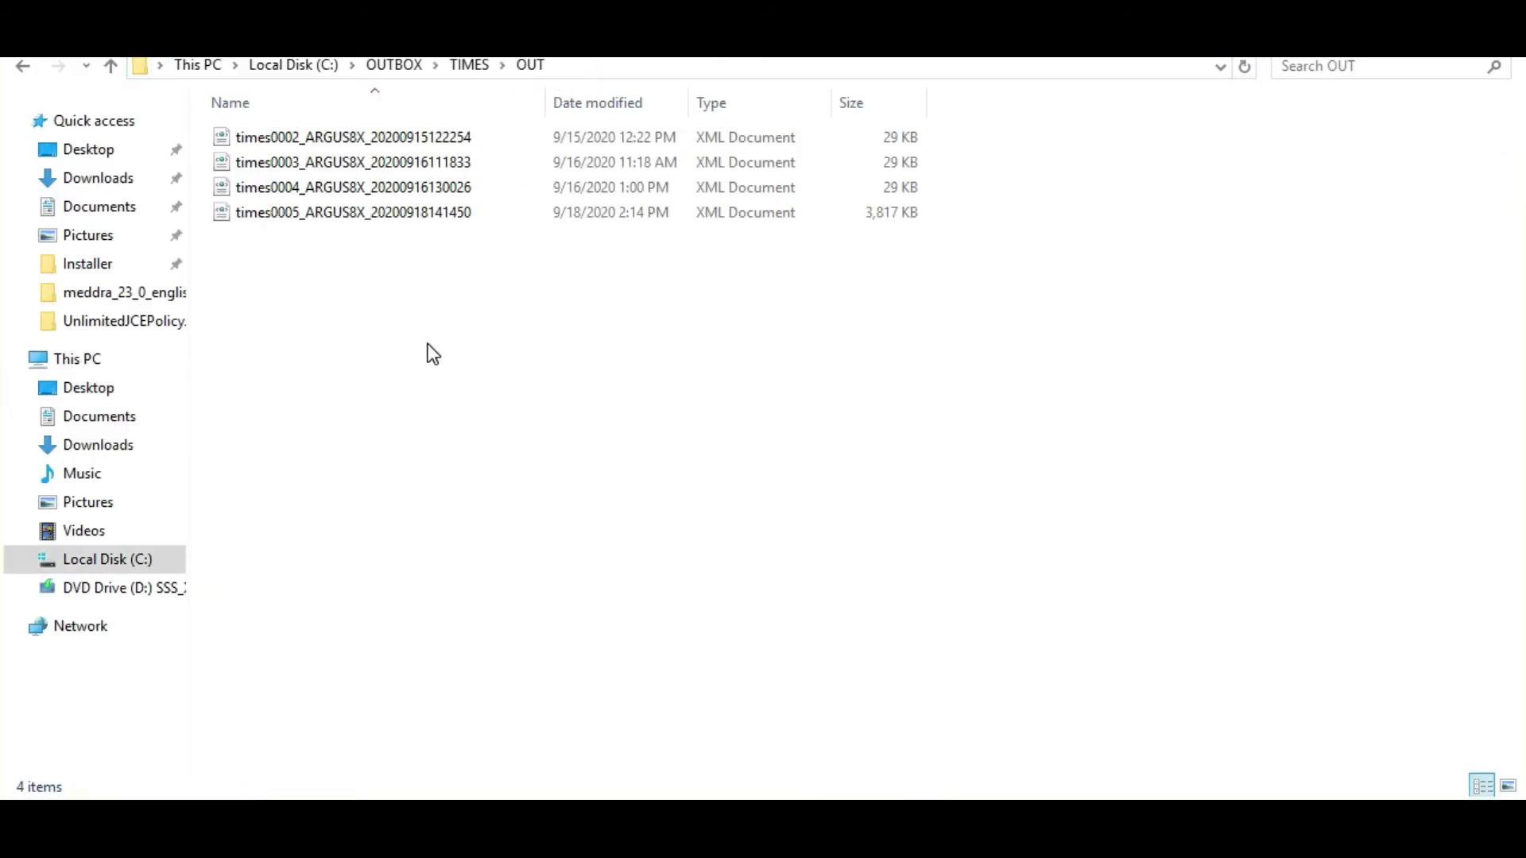
pyautogui.click(456, 213)
pyautogui.rightClick(453, 224)
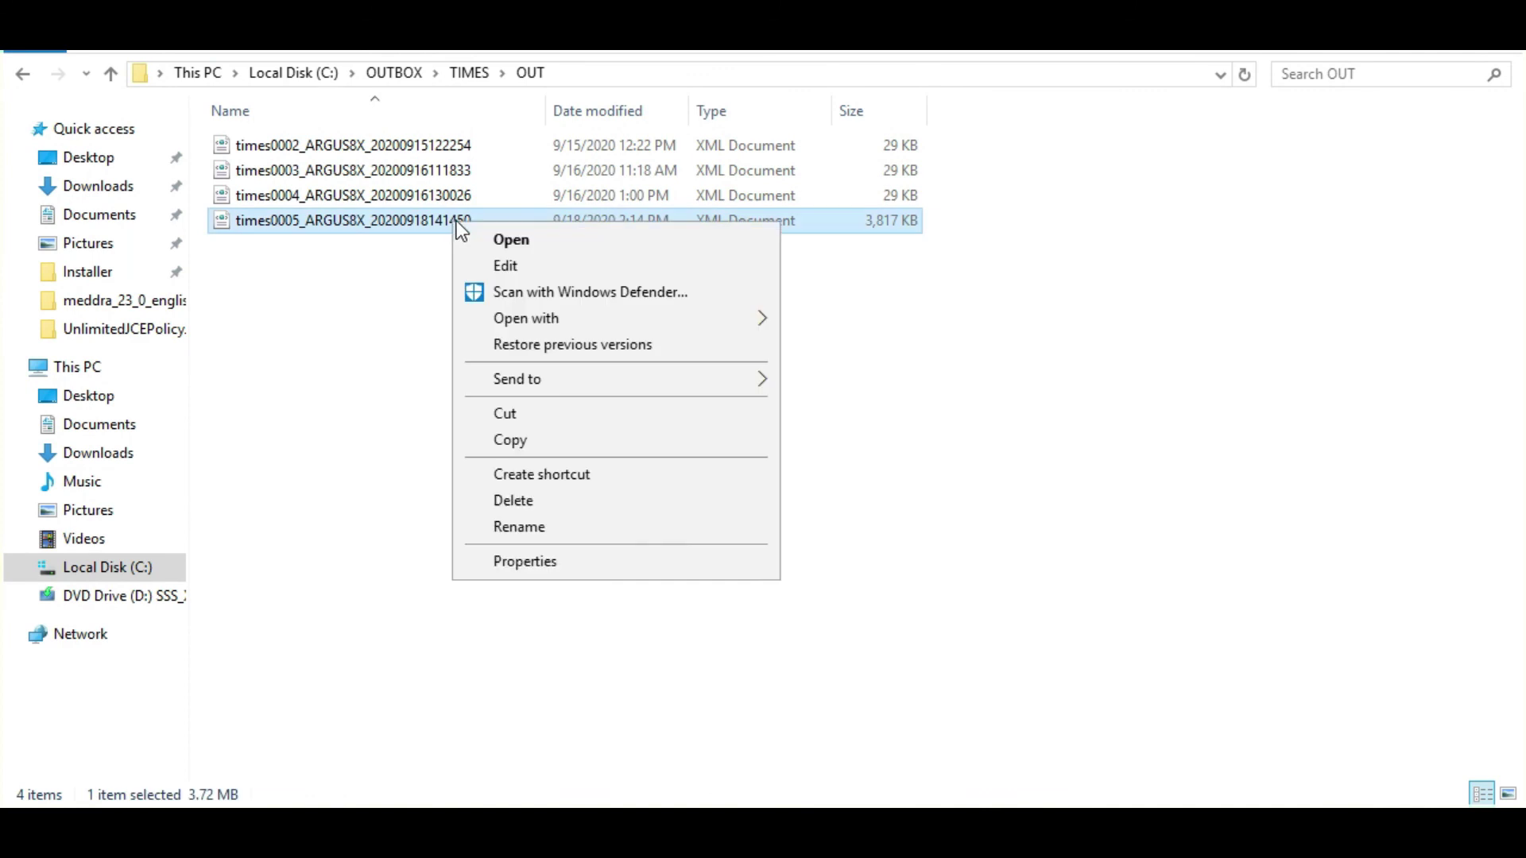
pyautogui.click(512, 274)
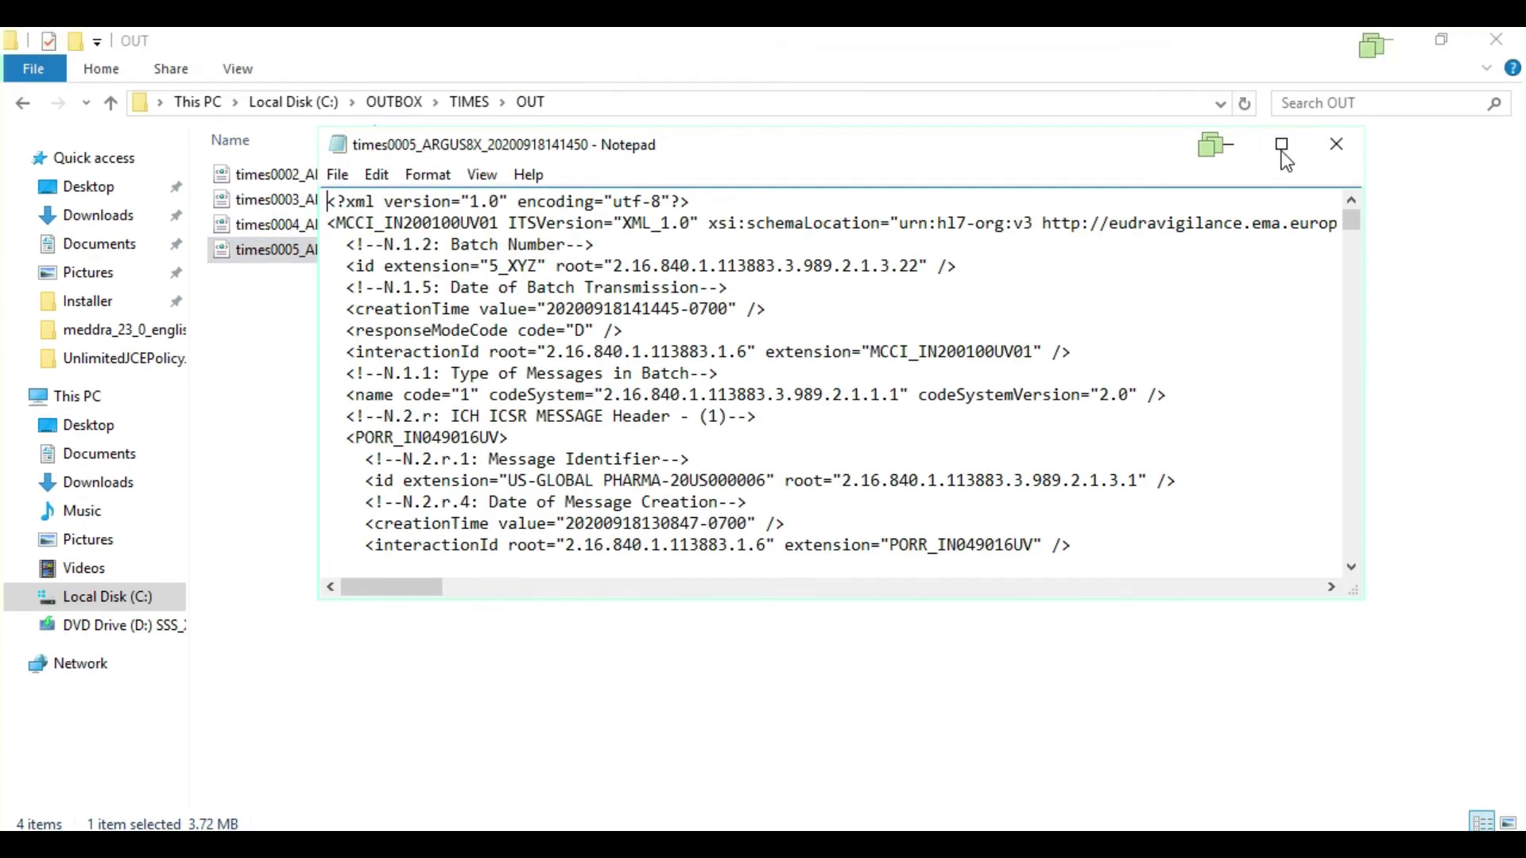
pyautogui.click(1281, 108)
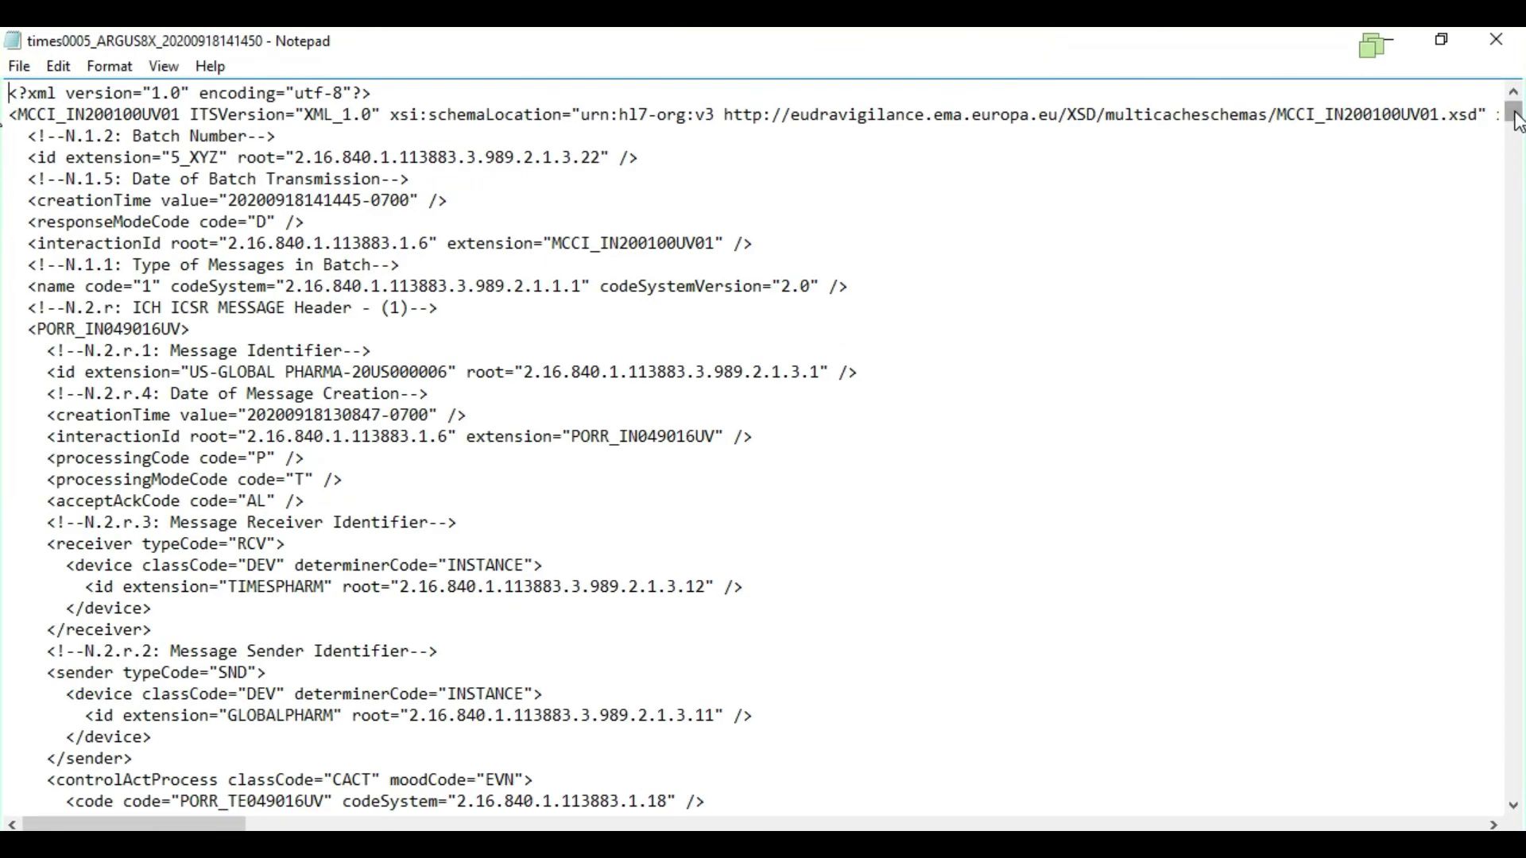
pyautogui.moveTo(1518, 121); pyautogui.dragTo(1517, 125)
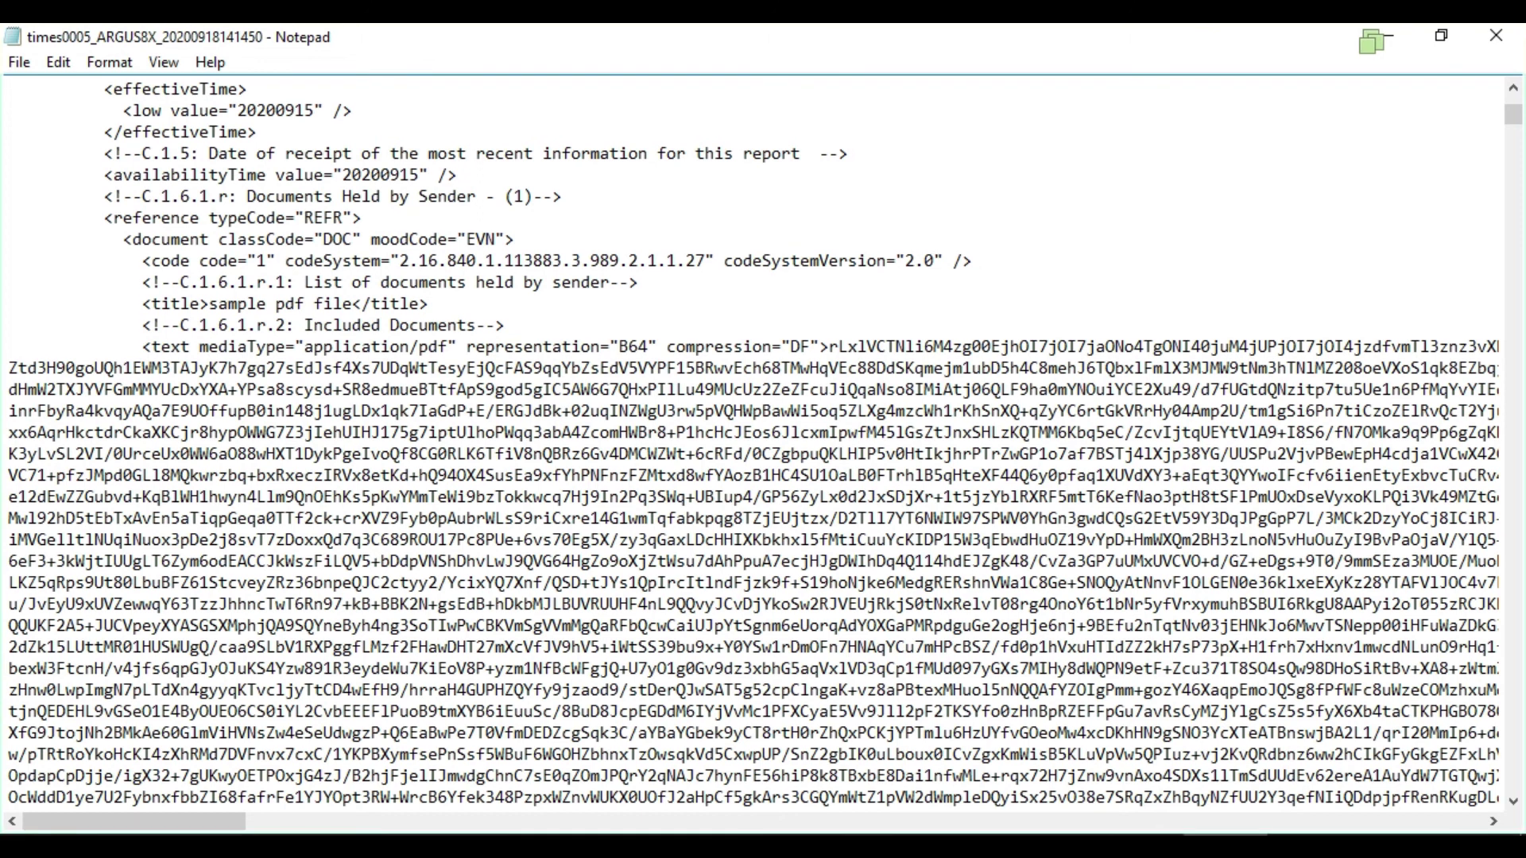
pyautogui.moveTo(1515, 115); pyautogui.dragTo(1516, 118)
pyautogui.moveTo(1509, 387); pyautogui.dragTo(1513, 768)
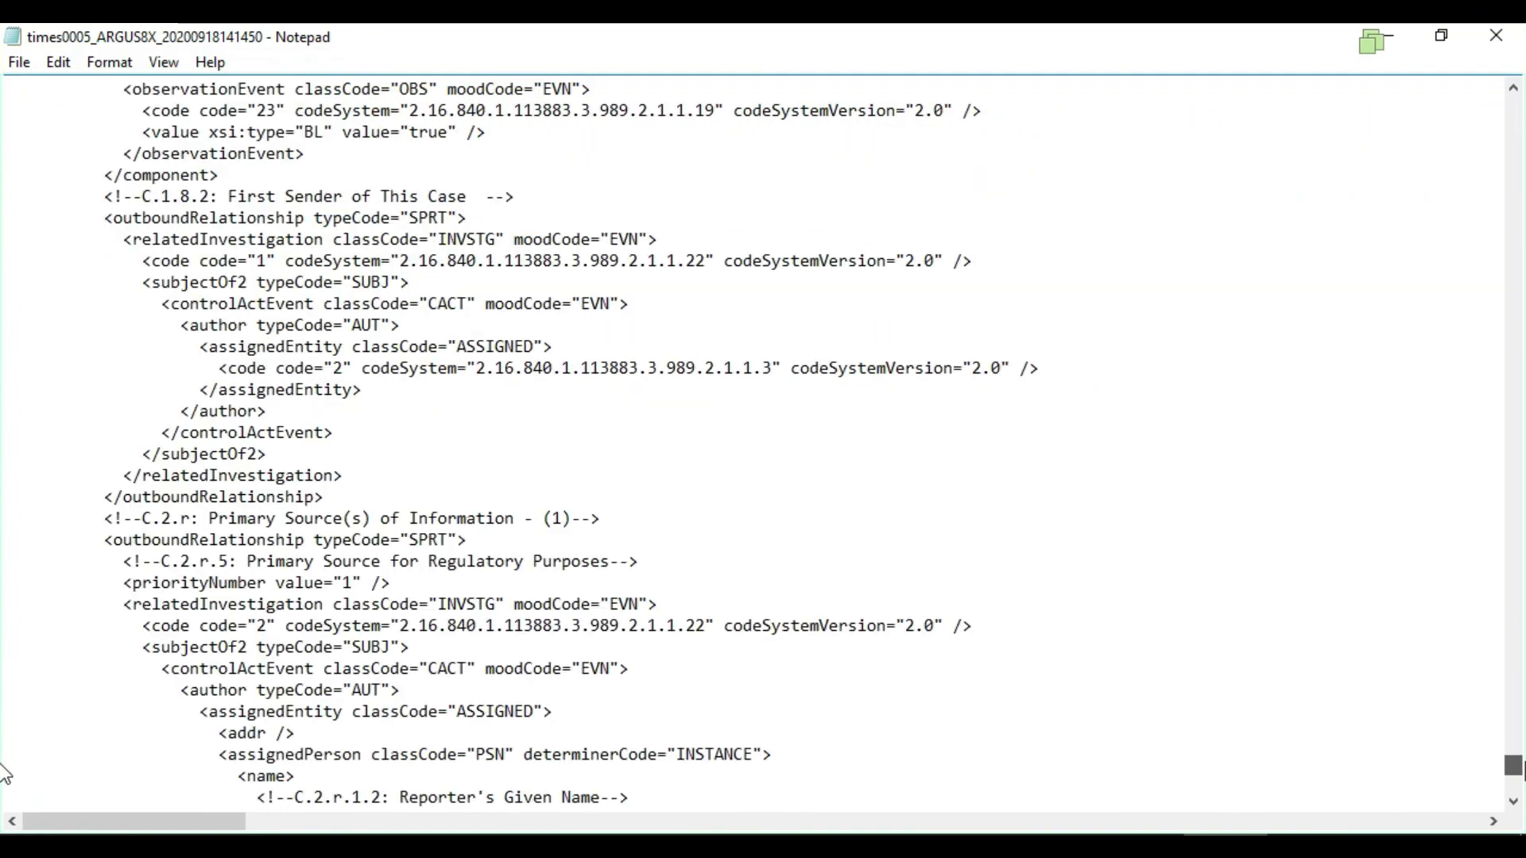